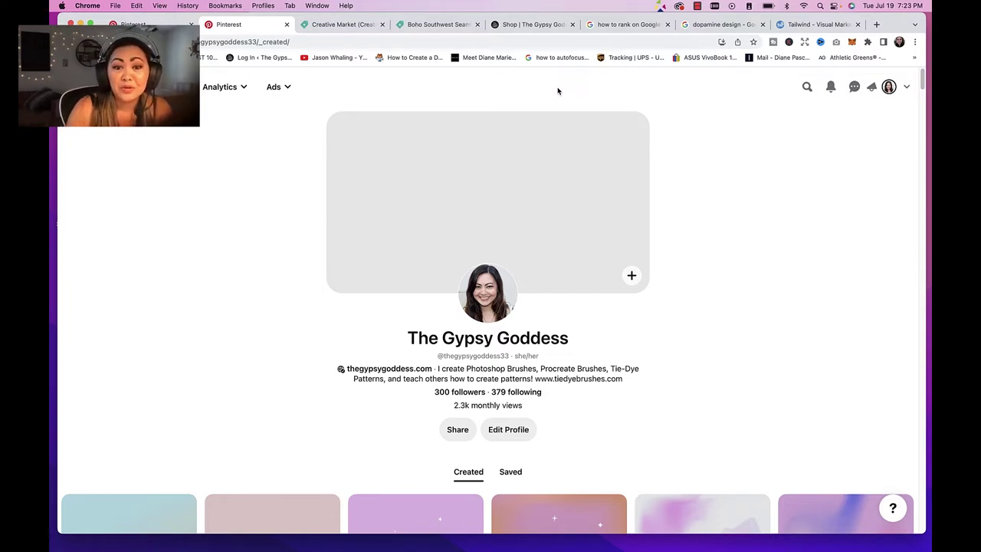
# - Switch to the Dopamine Design collection on Creative Market
pyautogui.scroll(-5, 557, 93)
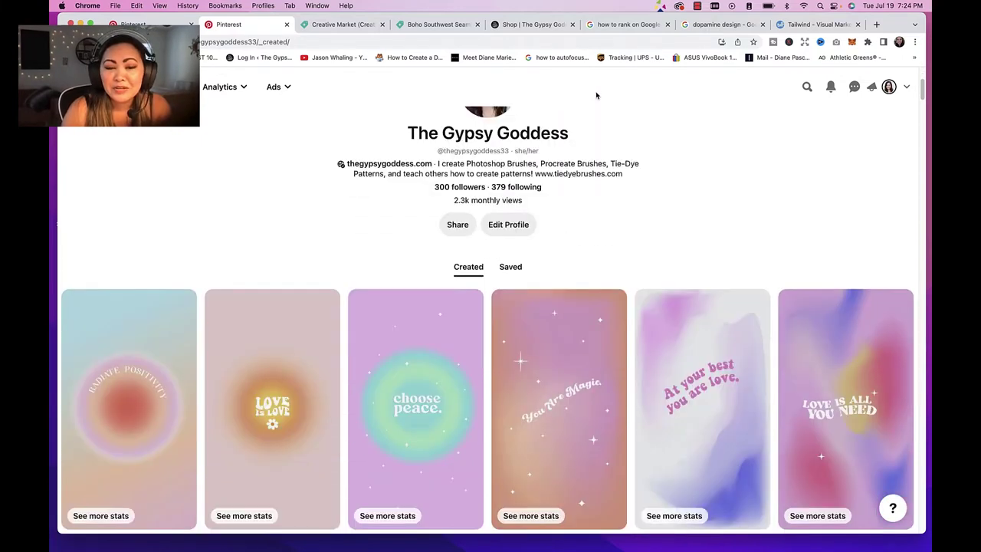
pyautogui.scroll(-1, 601, 89)
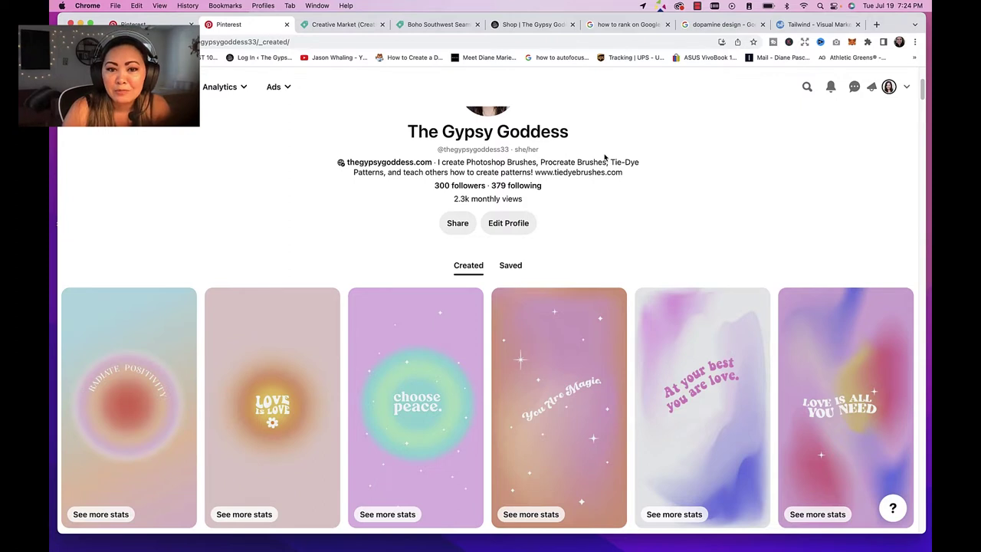
pyautogui.scroll(-2, 605, 157)
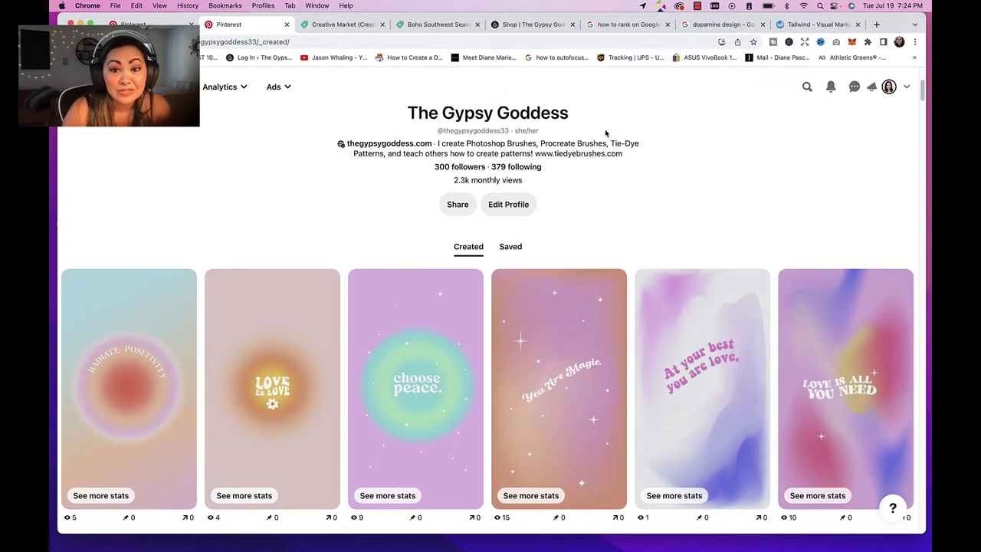
pyautogui.scroll(-1, 597, 98)
pyautogui.scroll(-5, 597, 98)
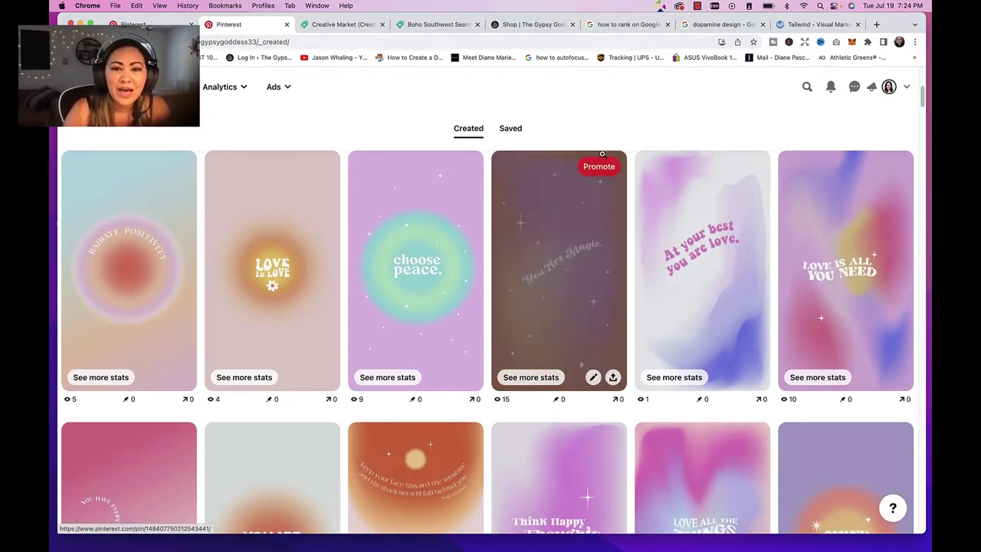
pyautogui.moveTo(606, 167)
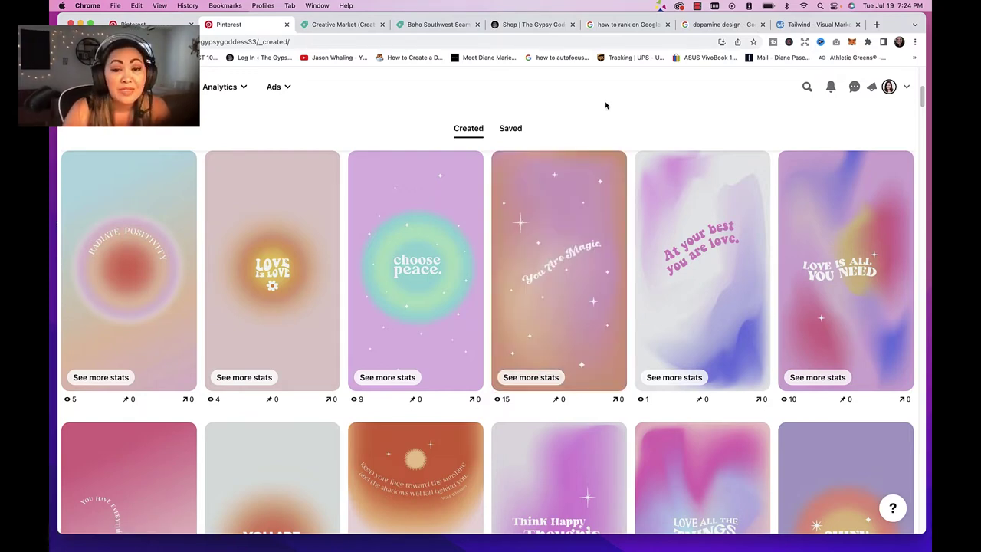
pyautogui.scroll(-1, 613, 134)
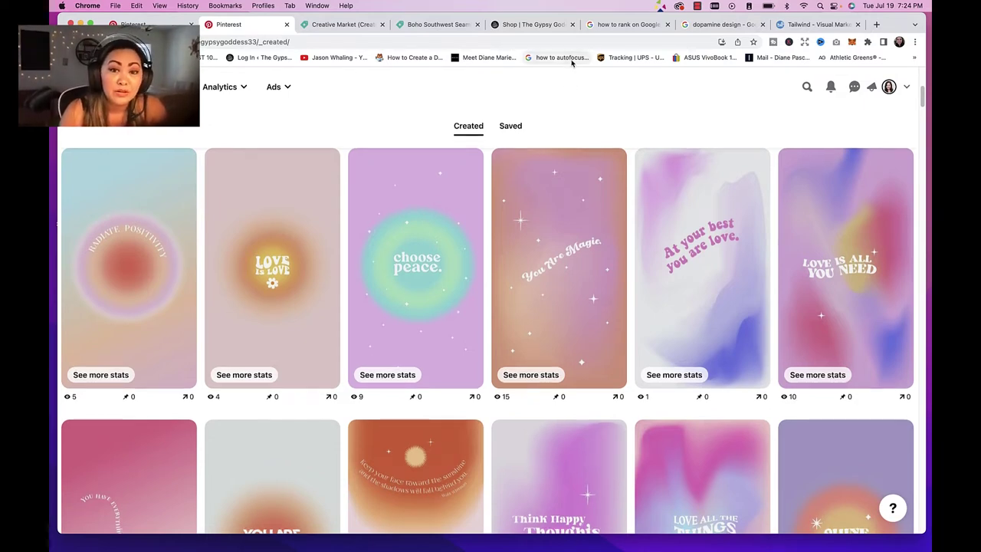
pyautogui.scroll(-1, 560, 140)
pyautogui.scroll(4, 563, 141)
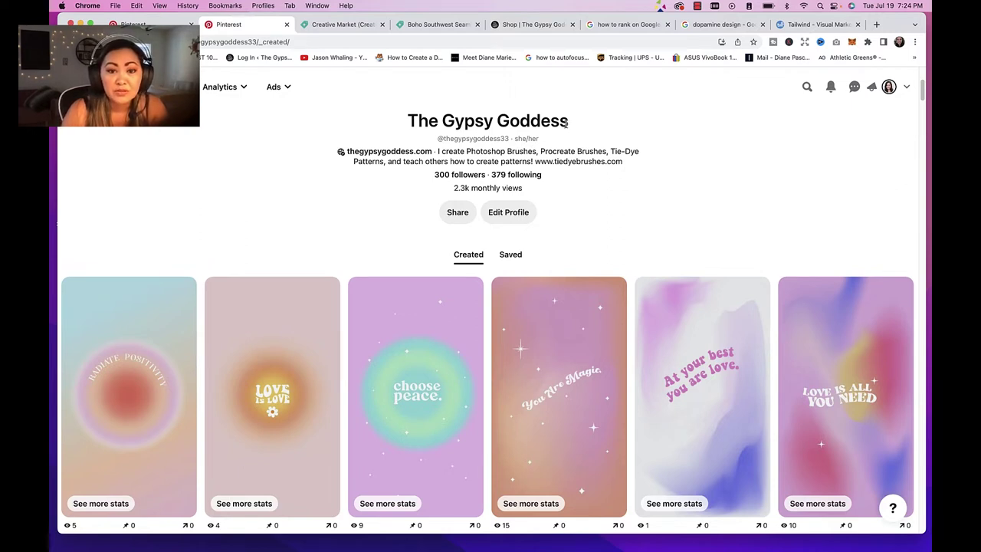
pyautogui.scroll(-1, 566, 123)
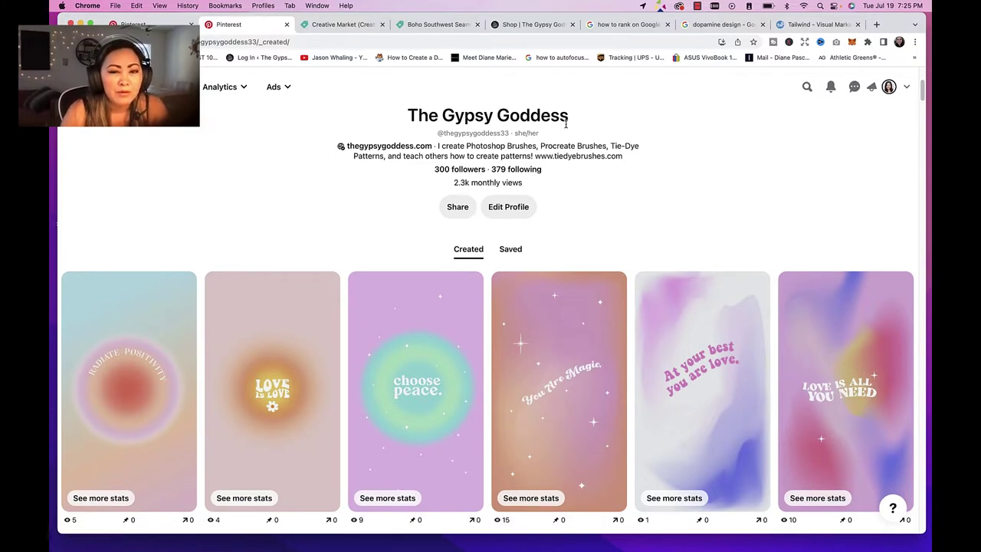
pyautogui.scroll(-1, 573, 132)
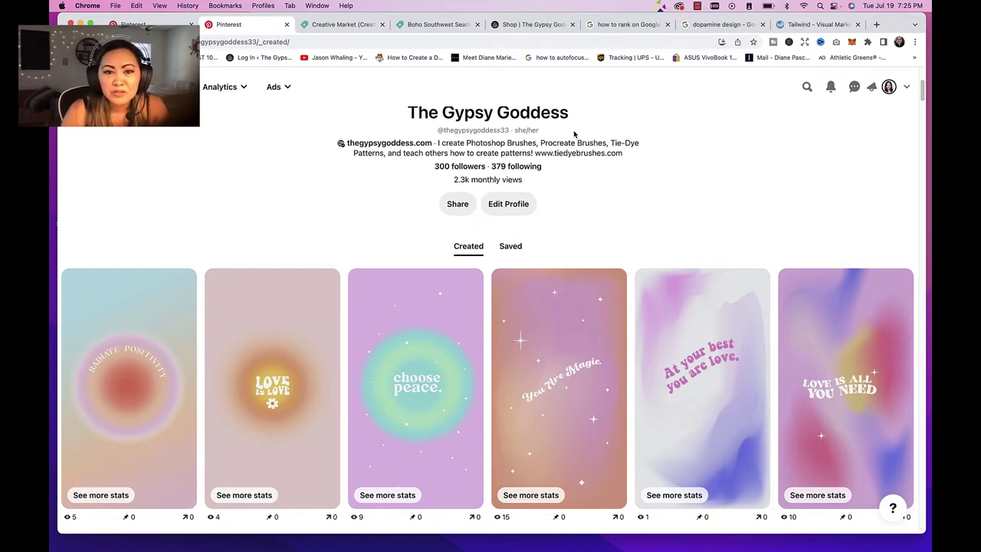
pyautogui.scroll(1, 573, 134)
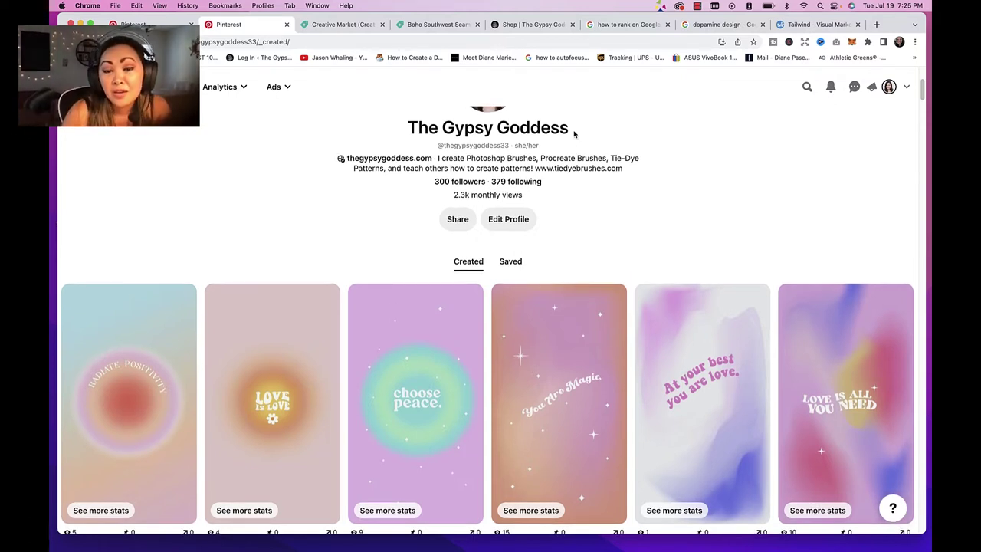
pyautogui.click(341, 24)
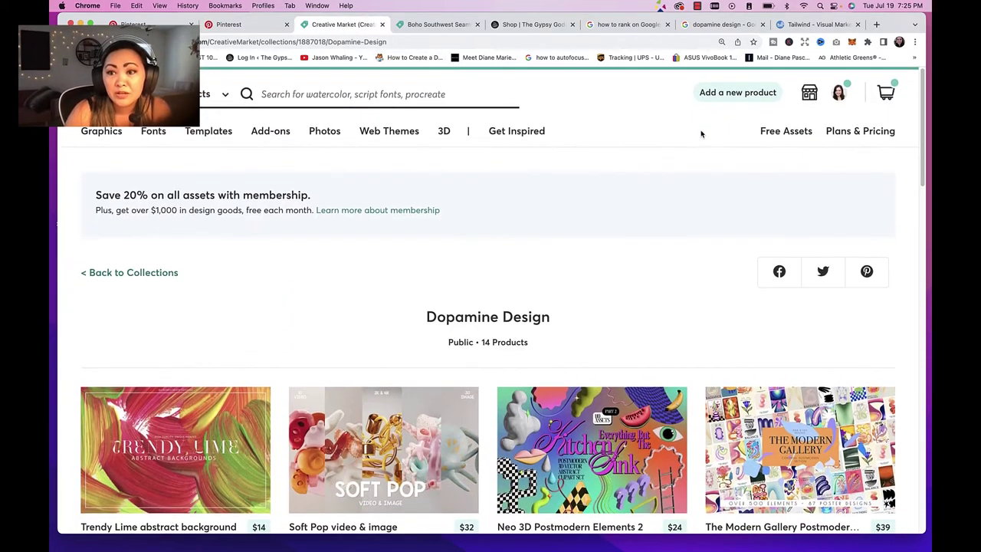
# - Open the Neo 3D Postmodern Elements 2 product and glance at its Save for Later list
pyautogui.scroll(-10, 700, 133)
pyautogui.scroll(10, 701, 133)
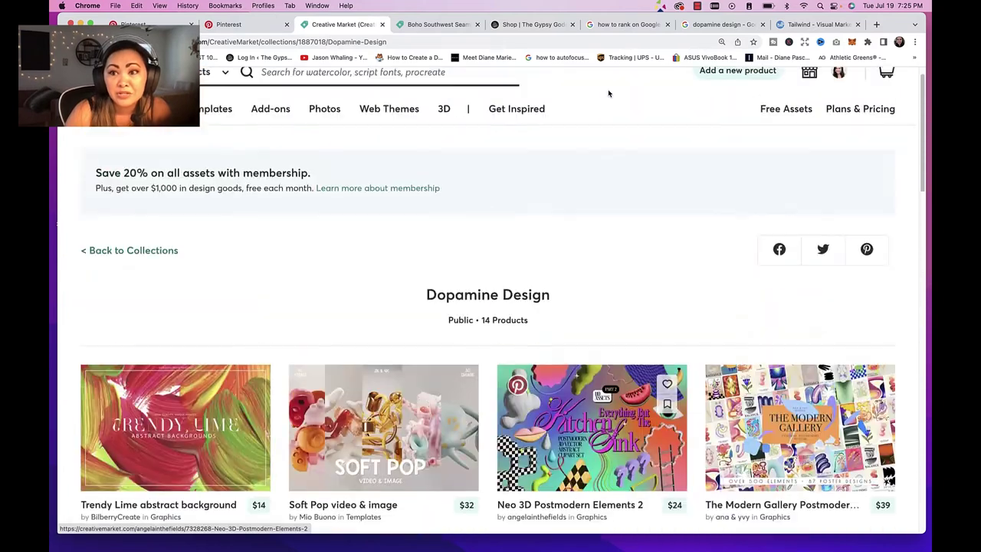
pyautogui.scroll(-3, 544, 217)
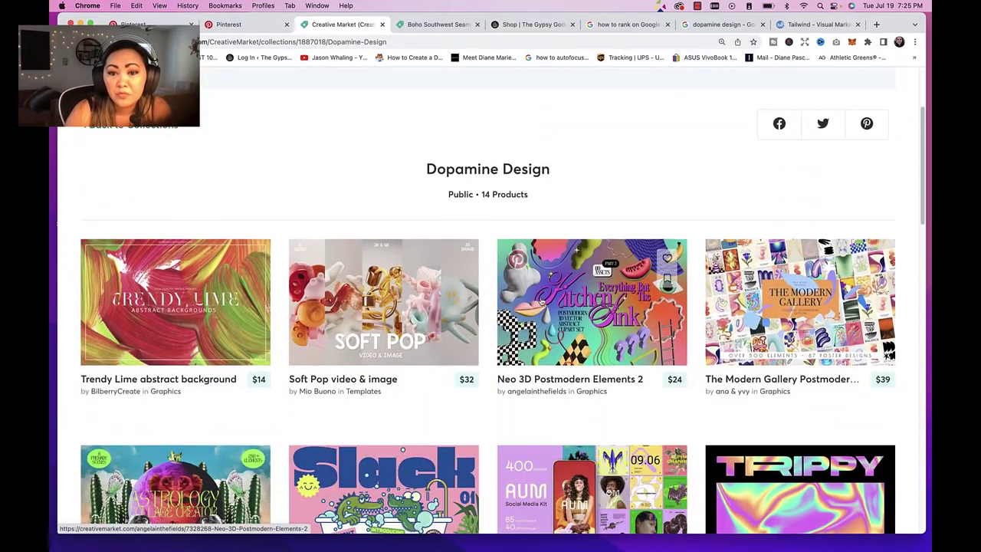
pyautogui.click(541, 301)
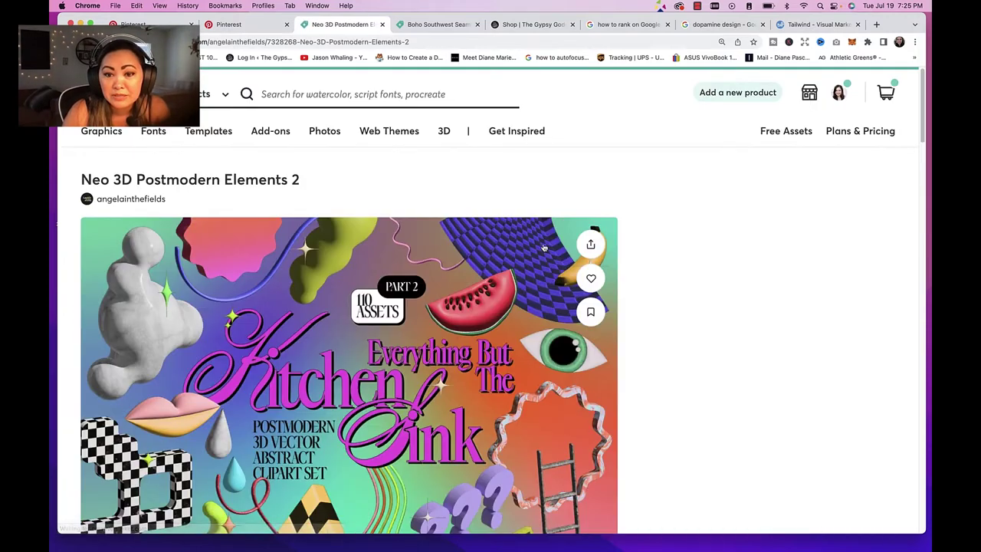
pyautogui.scroll(-2, 536, 215)
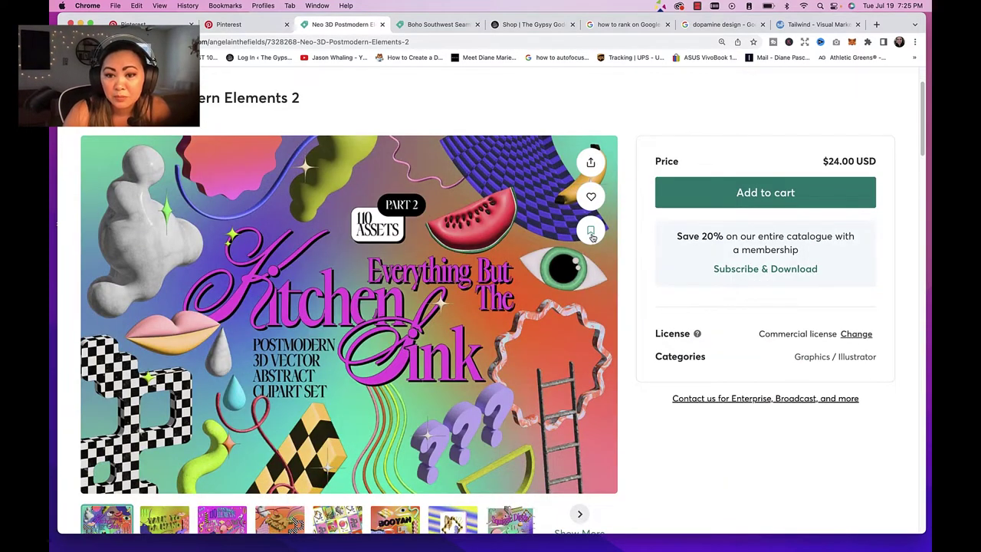
pyautogui.click(591, 229)
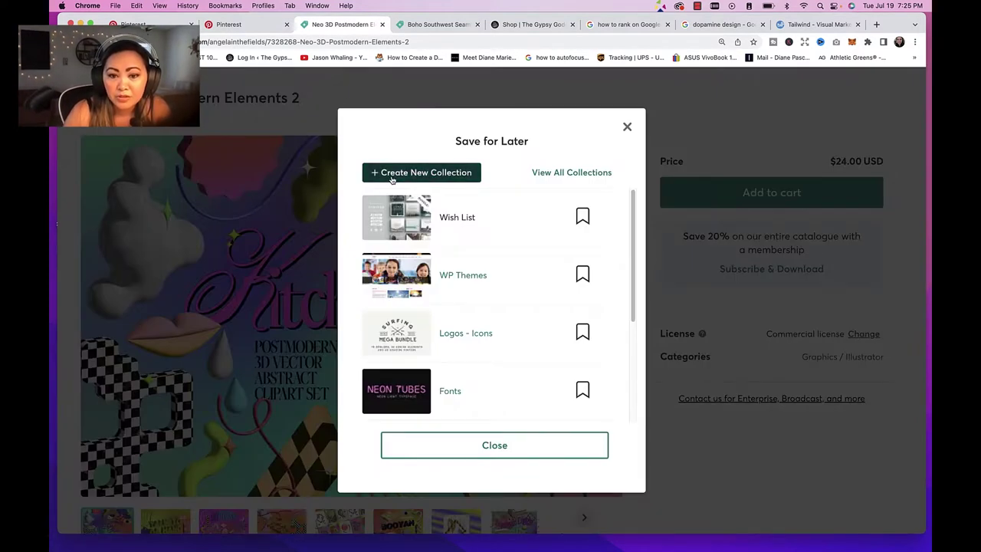
pyautogui.click(450, 450)
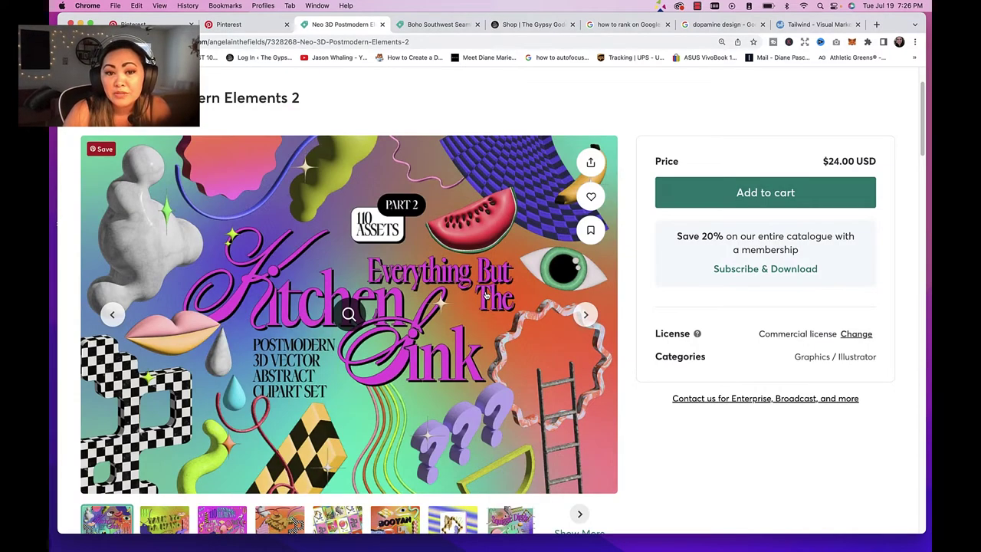
# - View the product's BOOYAH preview image, then go back to the Pinterest profile
pyautogui.scroll(2, 486, 291)
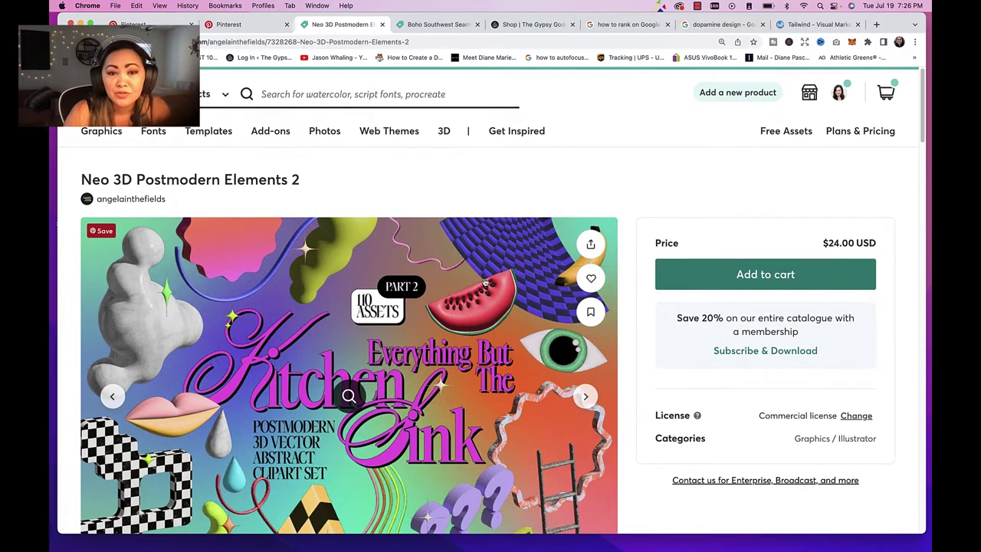
pyautogui.scroll(-1, 483, 230)
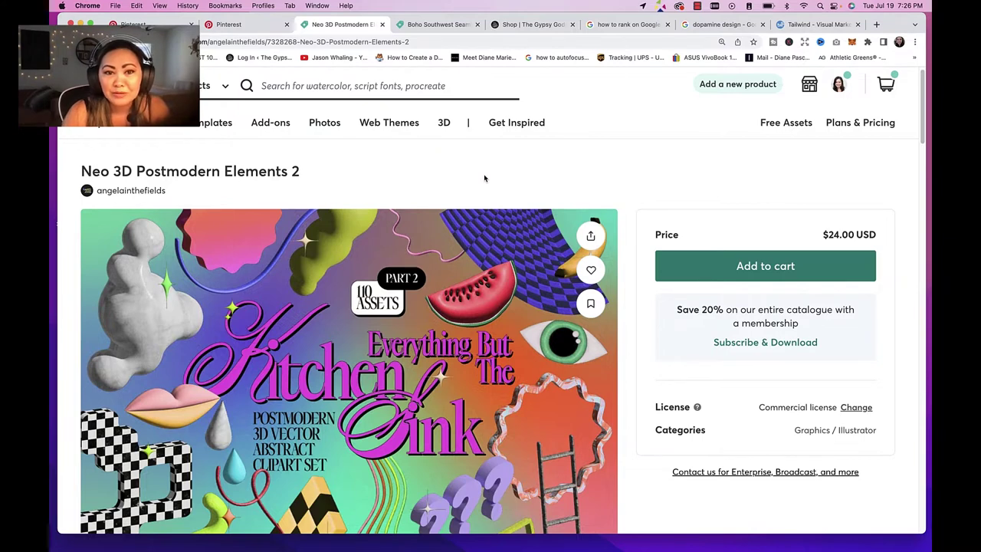
pyautogui.scroll(-1, 484, 178)
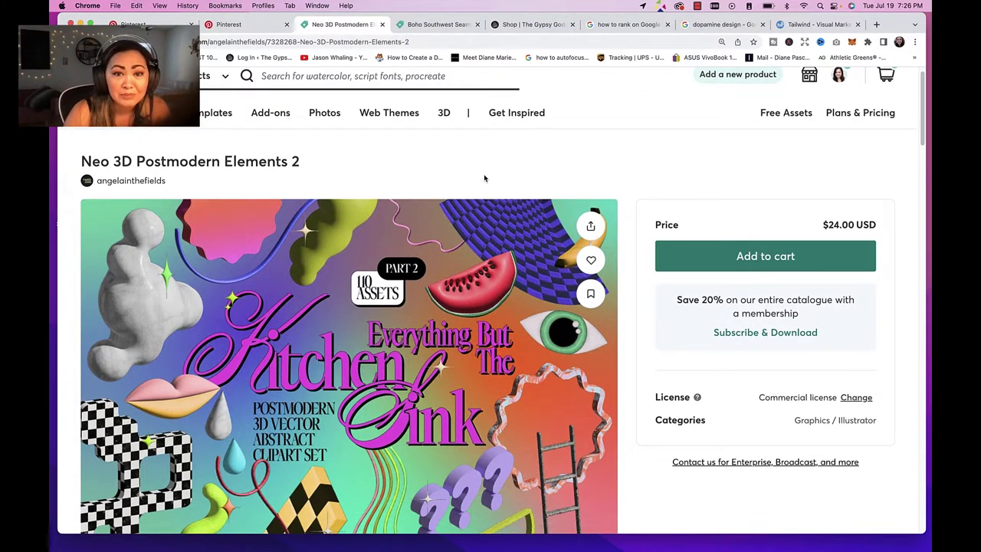
pyautogui.scroll(-1, 485, 178)
pyautogui.scroll(3, 485, 179)
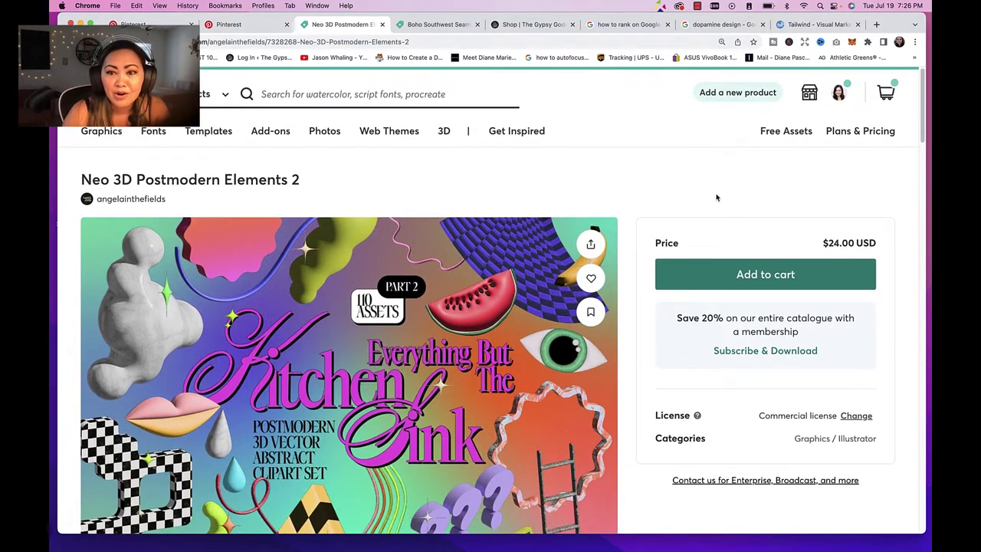
pyautogui.scroll(-4, 687, 167)
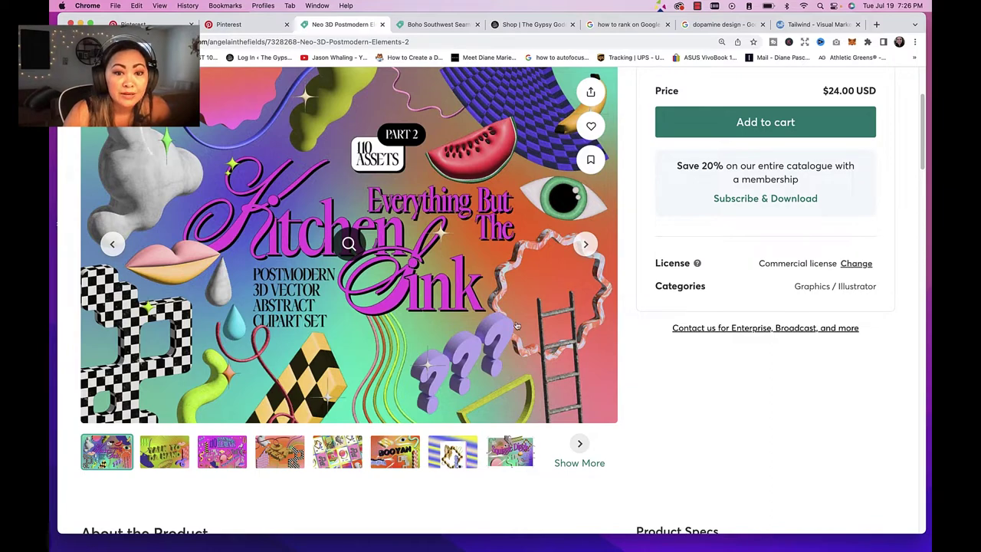
pyautogui.scroll(-1, 410, 327)
pyautogui.click(392, 414)
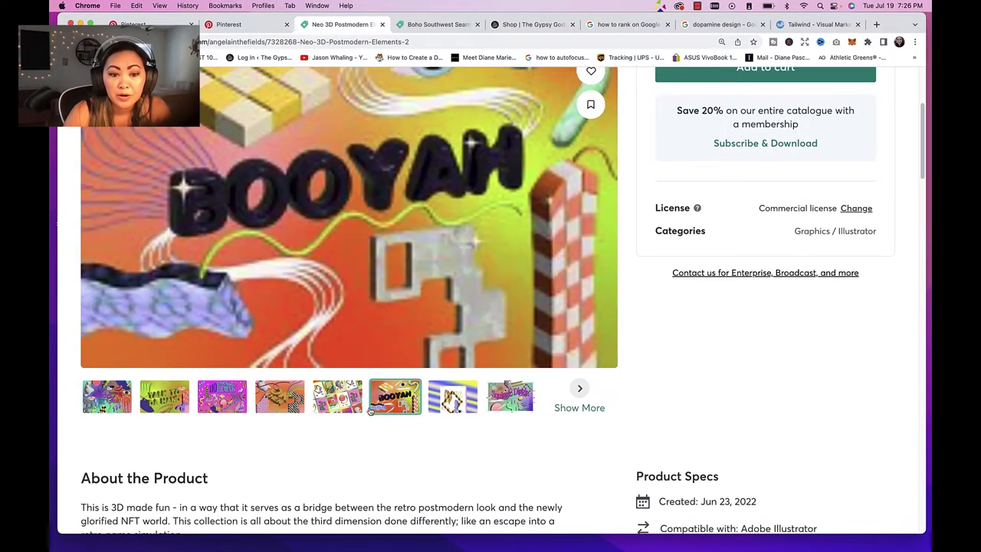
pyautogui.scroll(5, 428, 147)
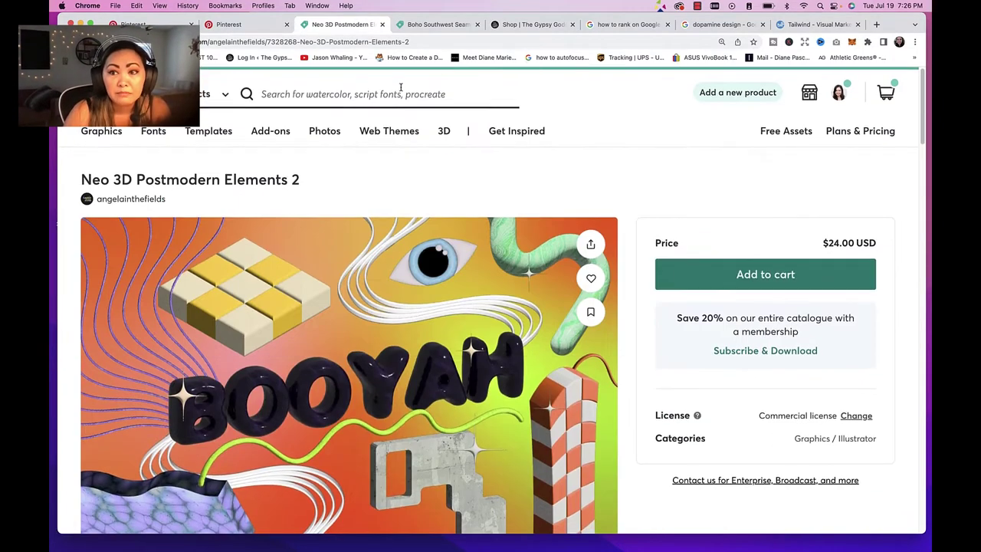
pyautogui.click(238, 24)
# - Review the created pins' view and save counts, then show the profile's saved boards
pyautogui.scroll(-3, 448, 208)
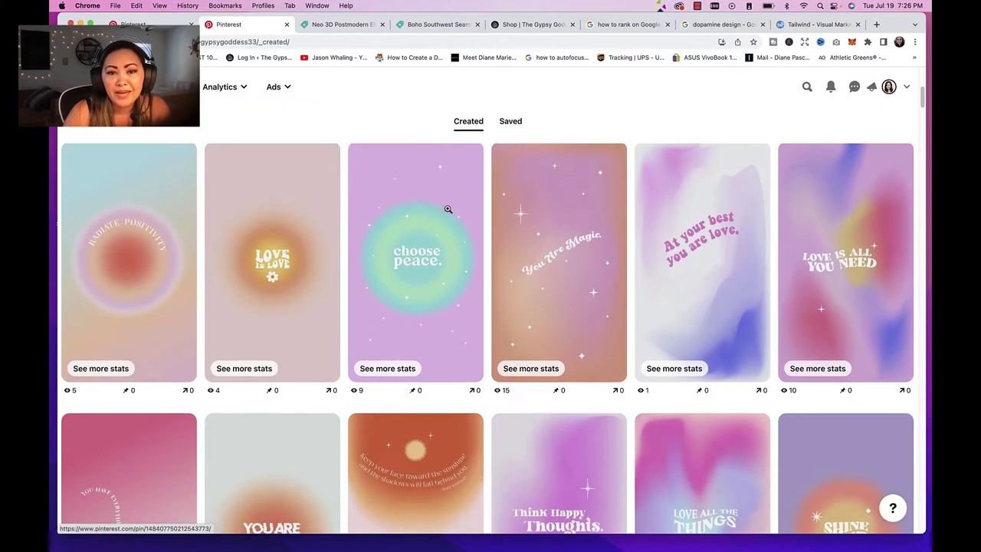
pyautogui.scroll(3, 418, 338)
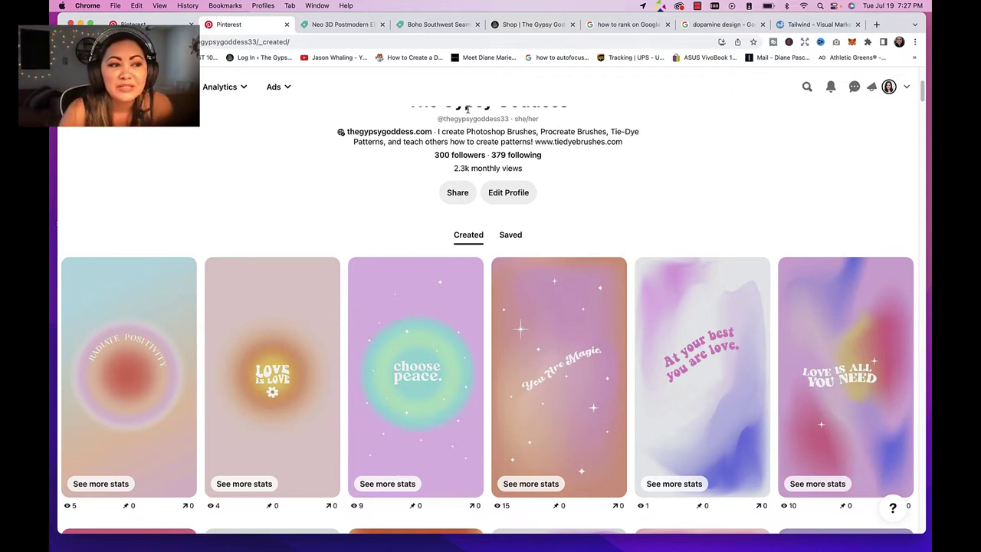
pyautogui.scroll(-1, 445, 138)
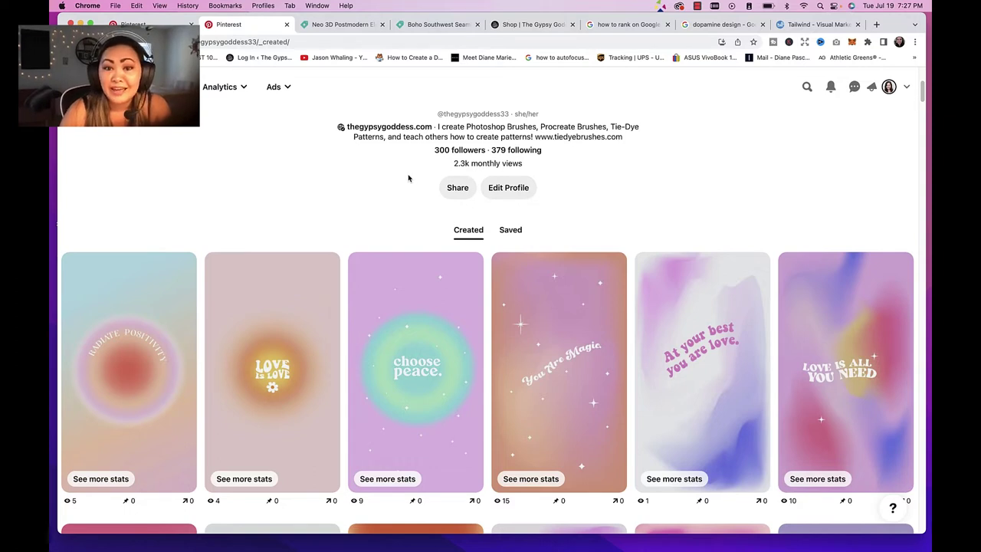
pyautogui.scroll(-1, 402, 152)
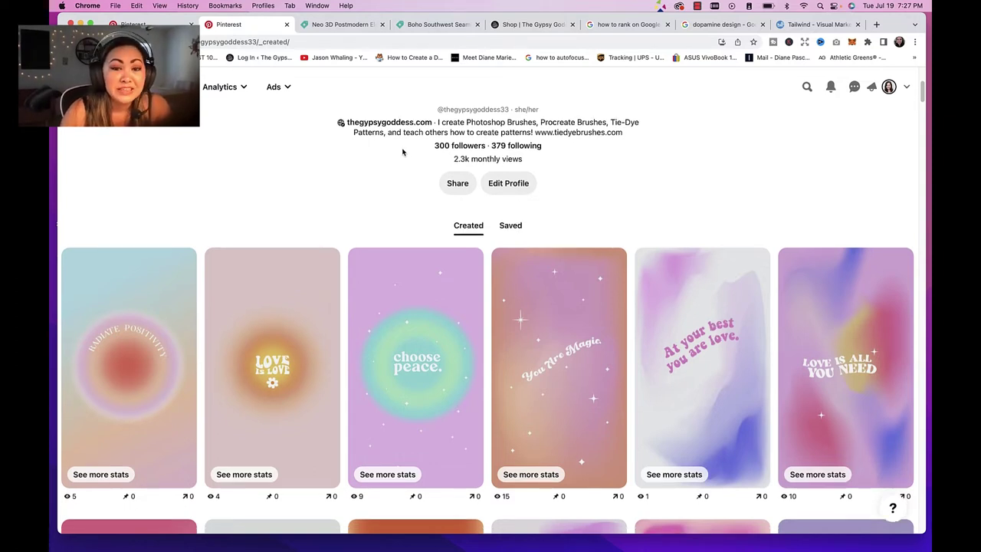
pyautogui.scroll(-1, 402, 151)
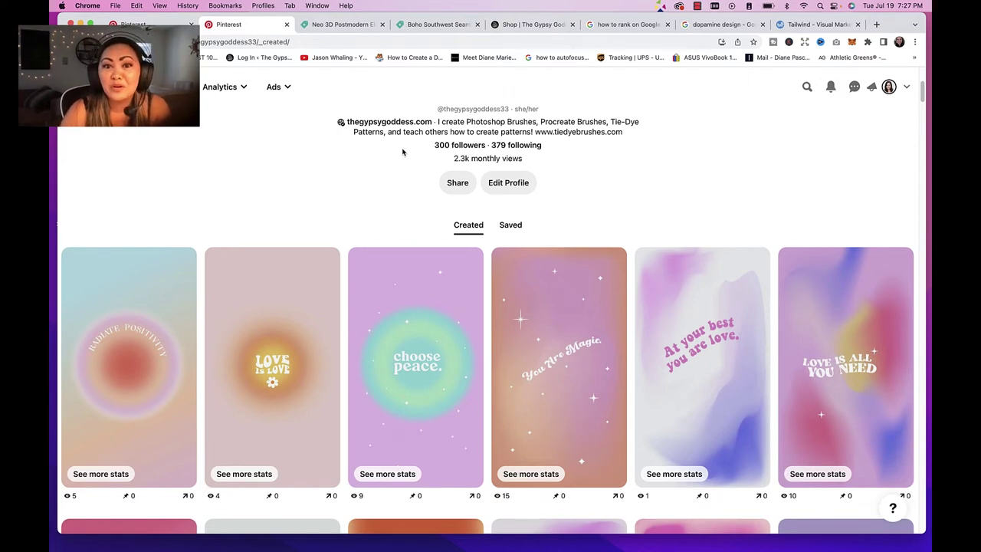
pyautogui.scroll(2, 239, 190)
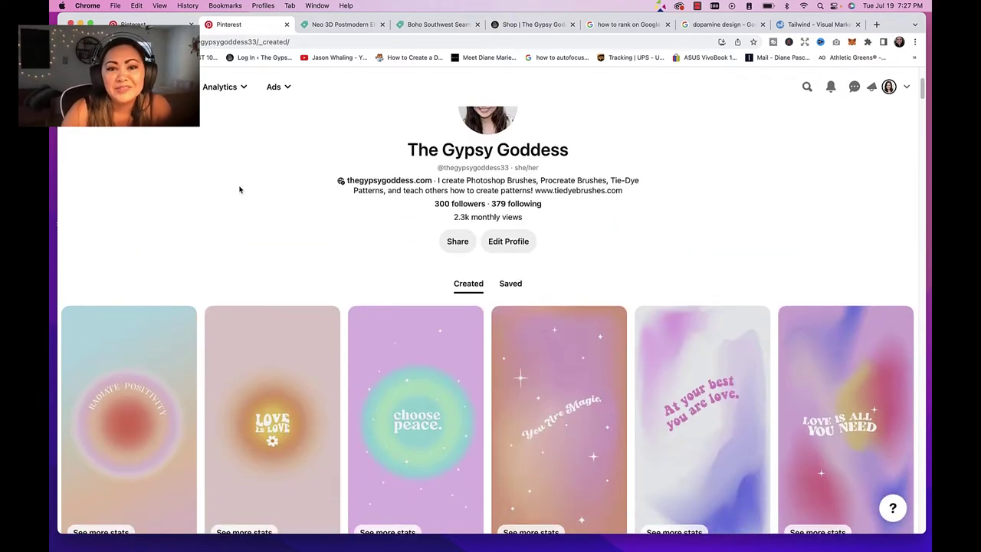
pyautogui.scroll(-5, 293, 300)
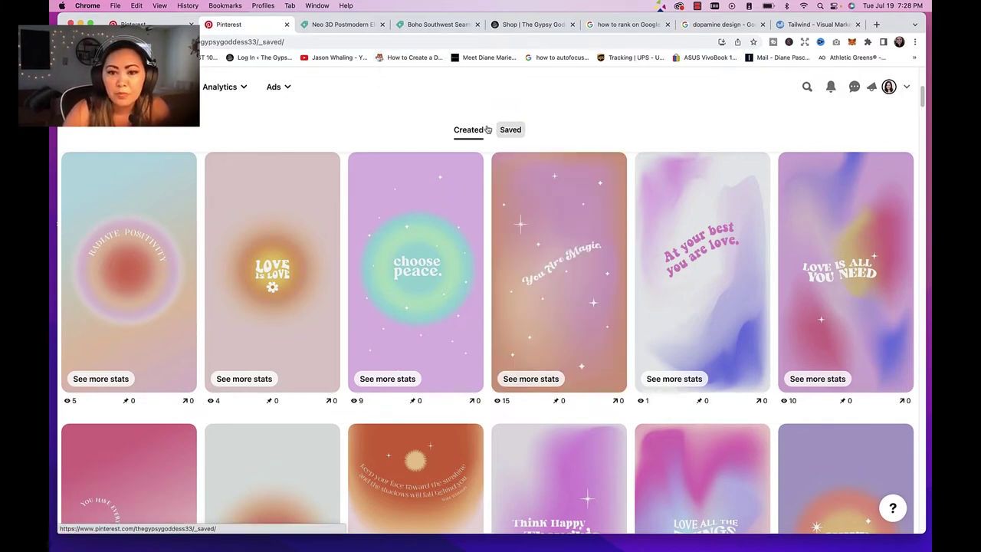
pyautogui.click(516, 141)
# - Scroll through the saved boards and open the Art, Illustrations, Branding group board
pyautogui.scroll(-4, 473, 179)
pyautogui.scroll(-2, 473, 180)
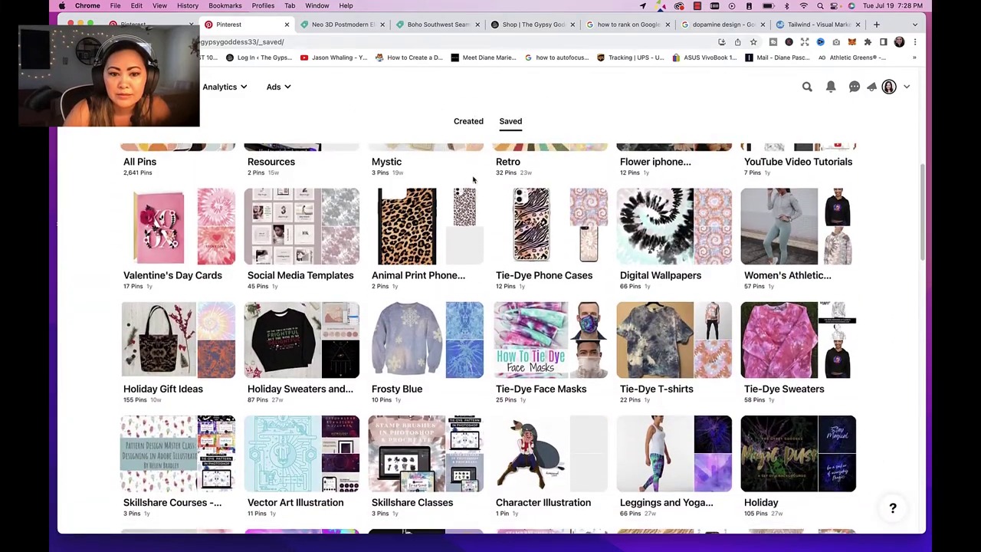
pyautogui.scroll(5, 473, 179)
pyautogui.scroll(-5, 473, 180)
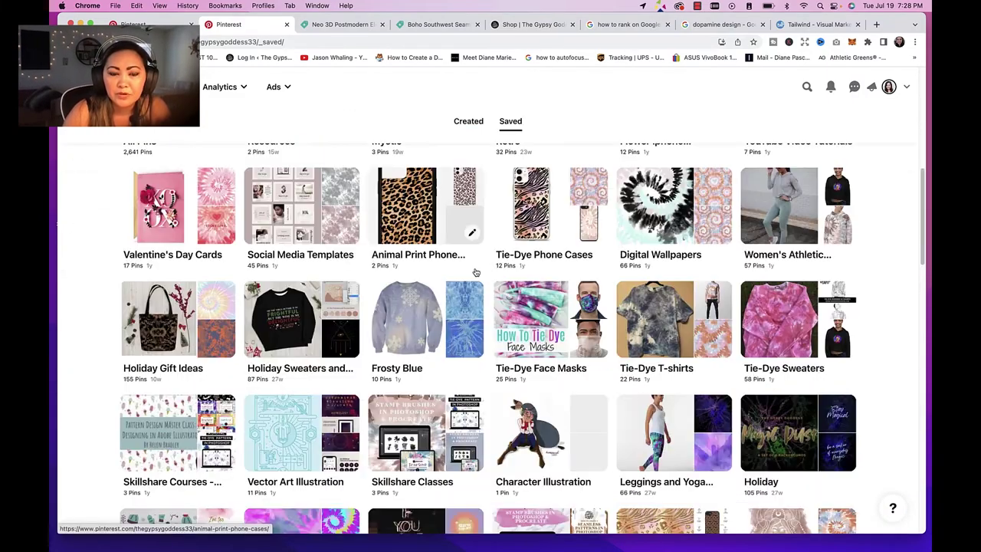
pyautogui.scroll(-2, 476, 273)
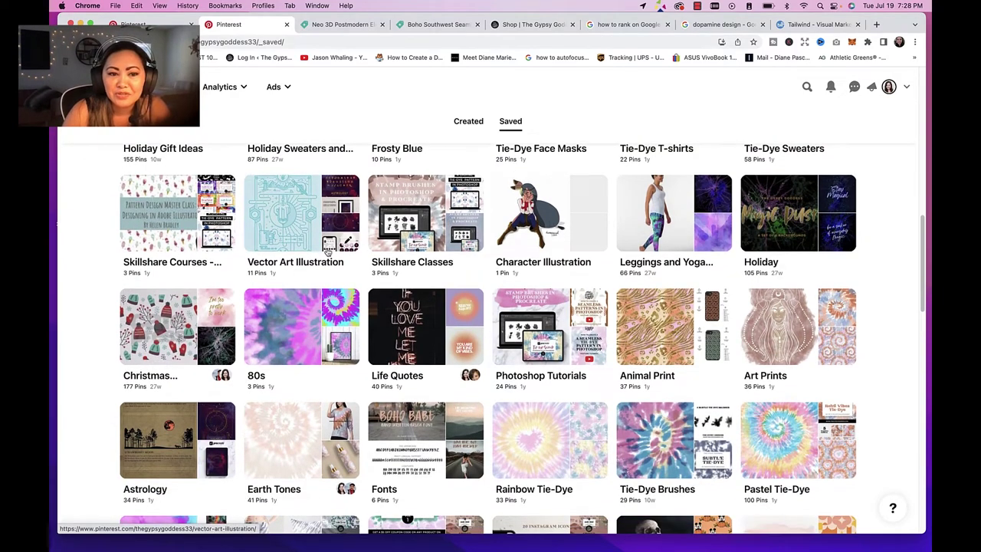
pyautogui.scroll(-5, 298, 266)
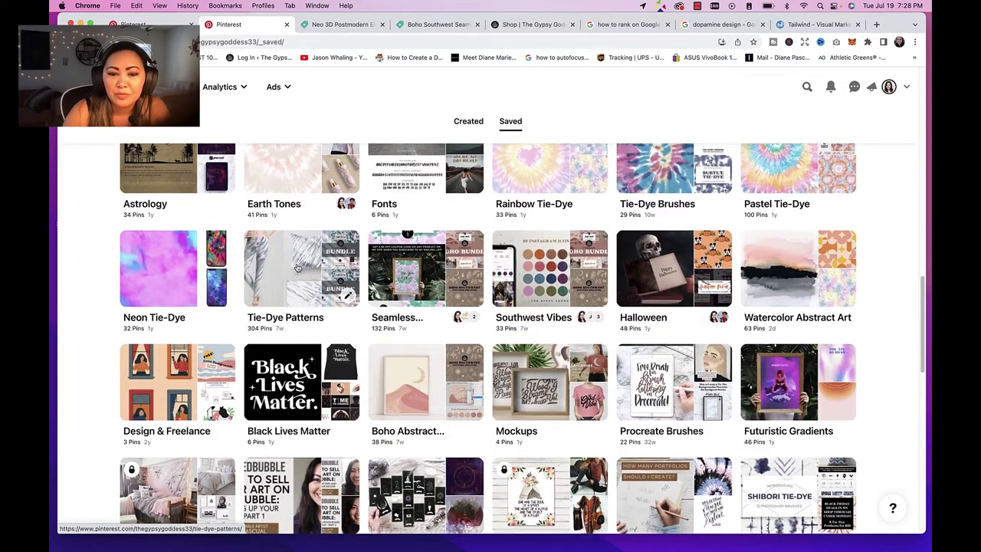
pyautogui.scroll(-4, 299, 264)
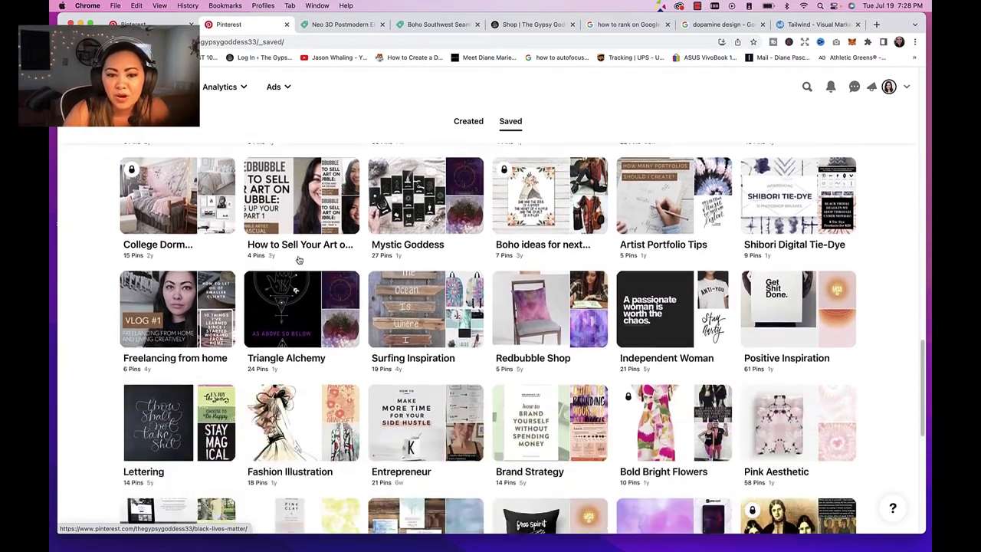
pyautogui.scroll(-5, 299, 261)
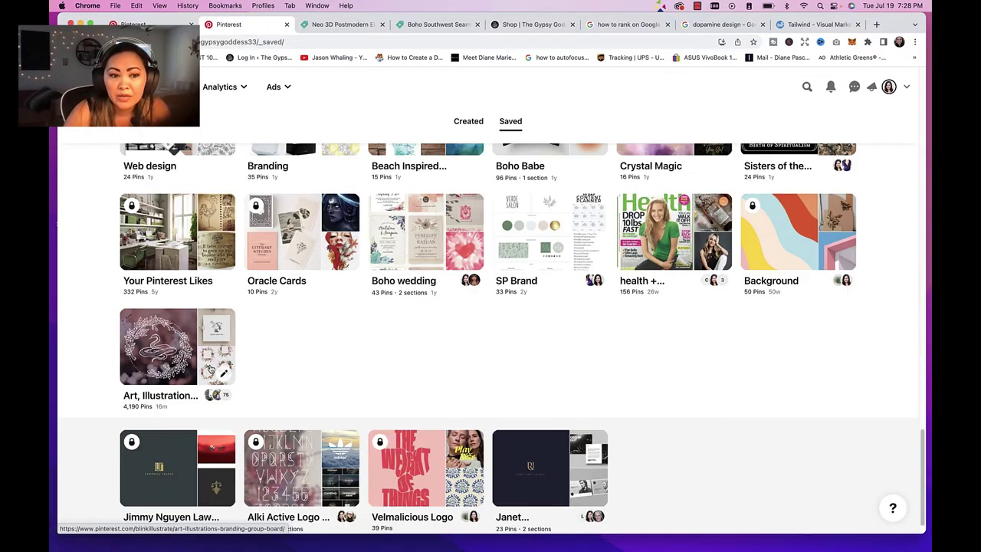
pyautogui.click(181, 338)
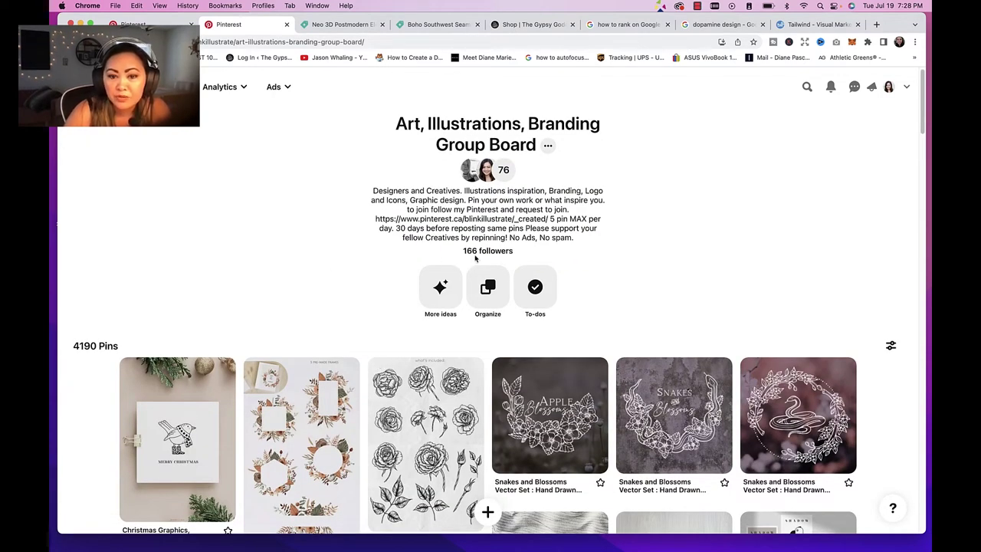
pyautogui.click(547, 145)
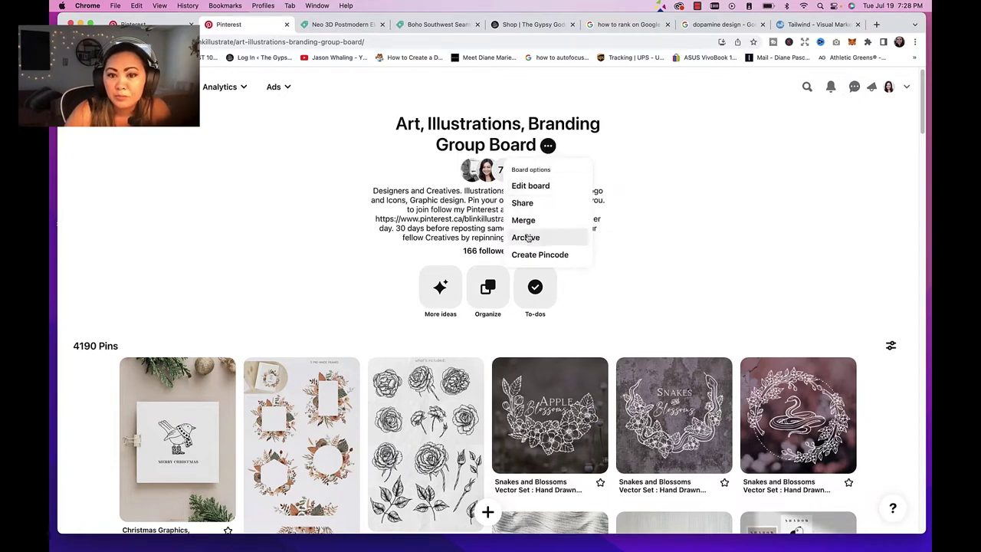
pyautogui.click(500, 197)
pyautogui.scroll(-1, 500, 197)
pyautogui.scroll(-8, 498, 198)
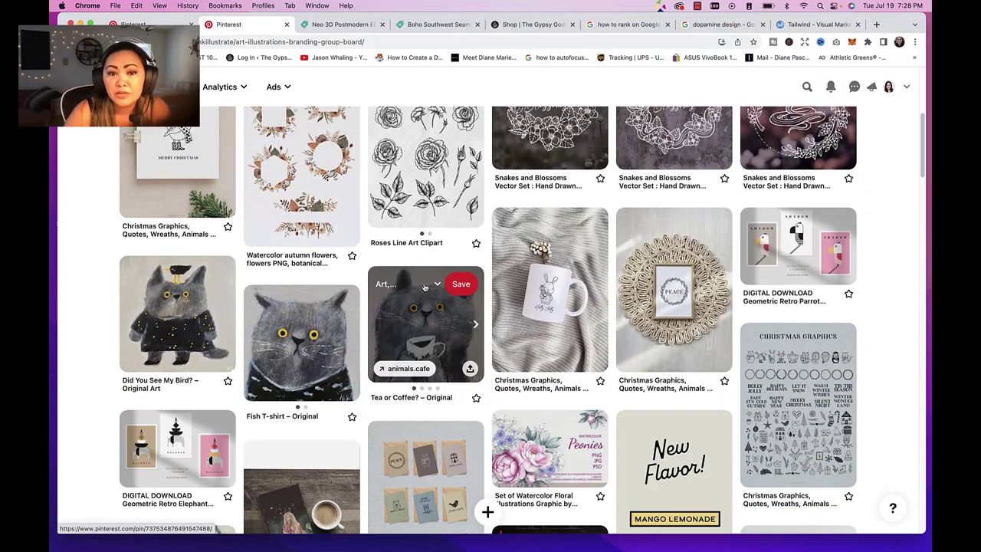
pyautogui.scroll(4, 426, 201)
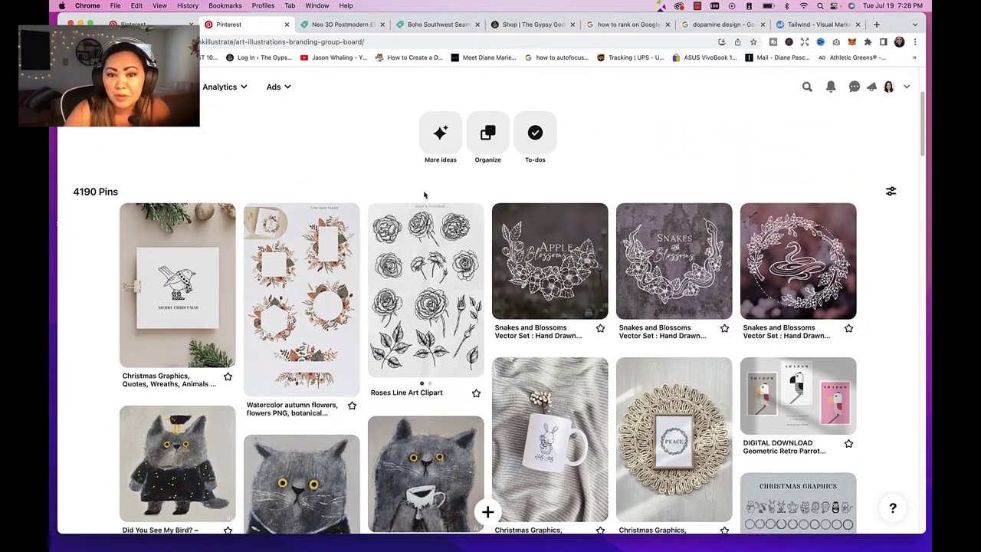
pyautogui.scroll(2, 424, 195)
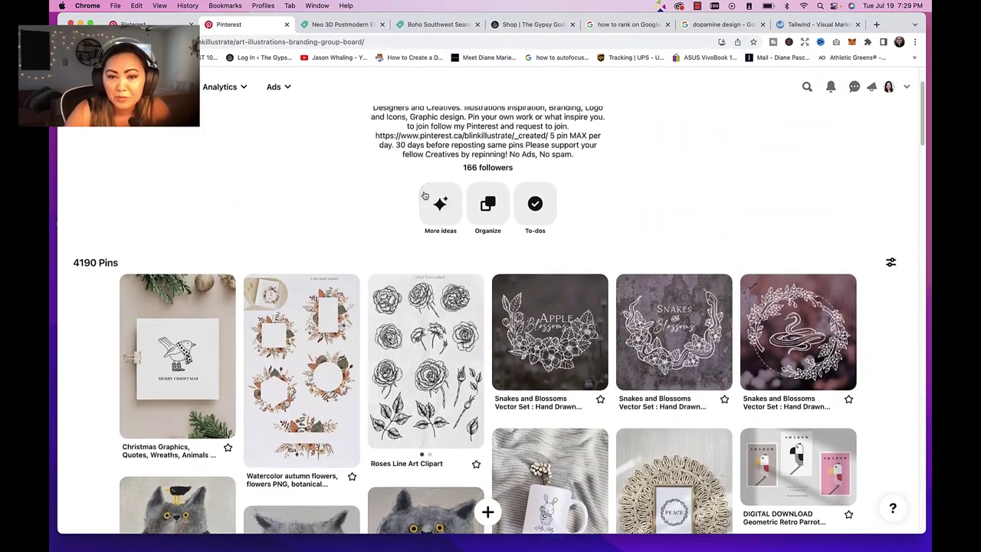
pyautogui.scroll(2, 424, 194)
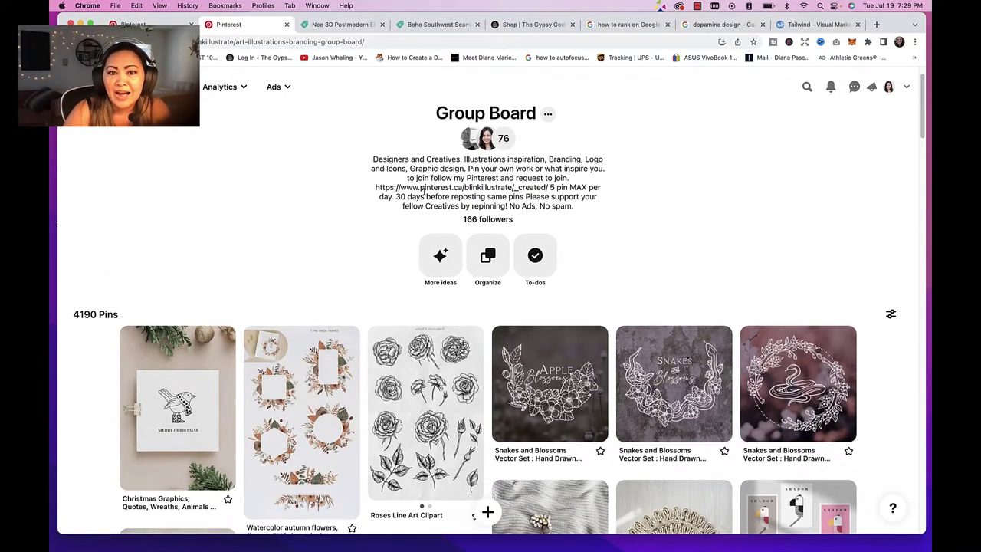
pyautogui.scroll(-1, 423, 193)
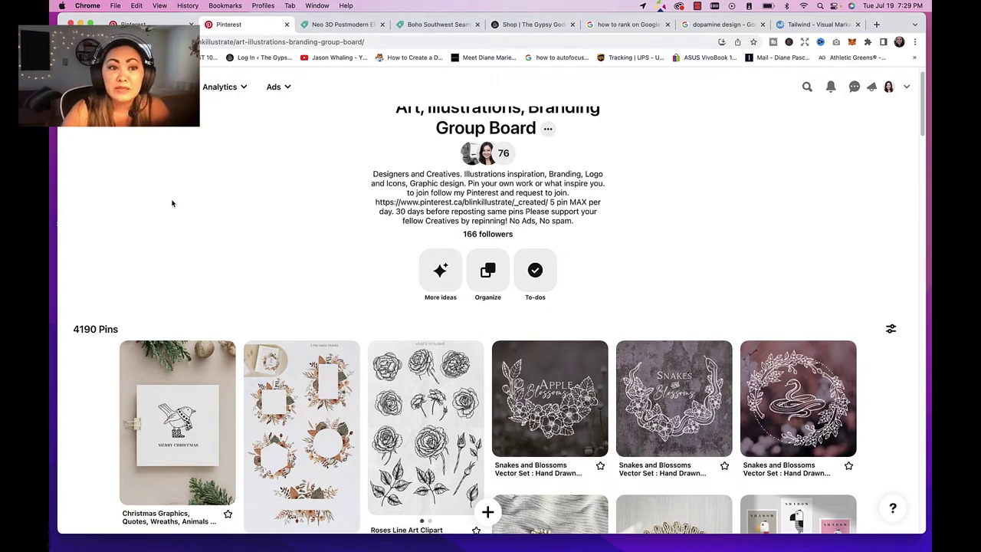
pyautogui.scroll(1, 222, 222)
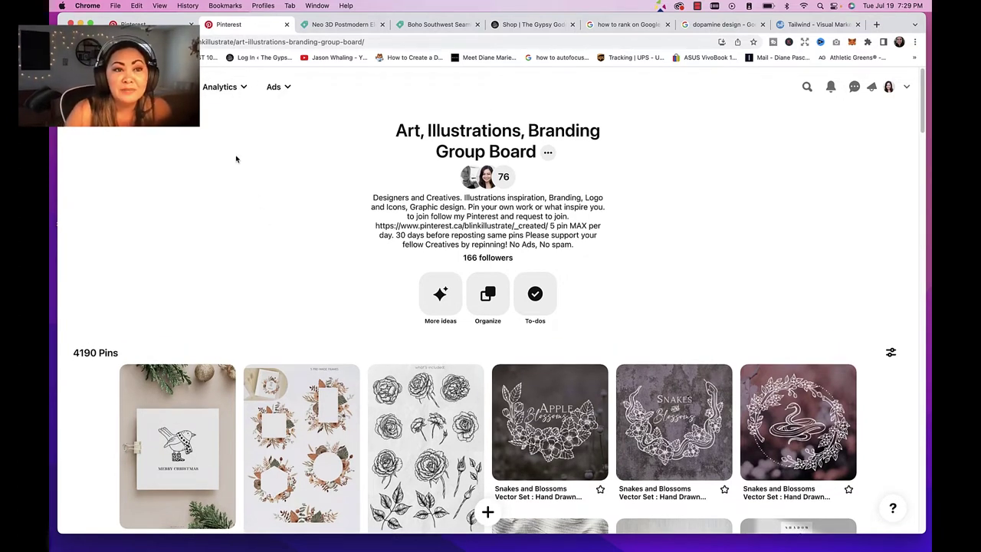
pyautogui.scroll(-5, 329, 196)
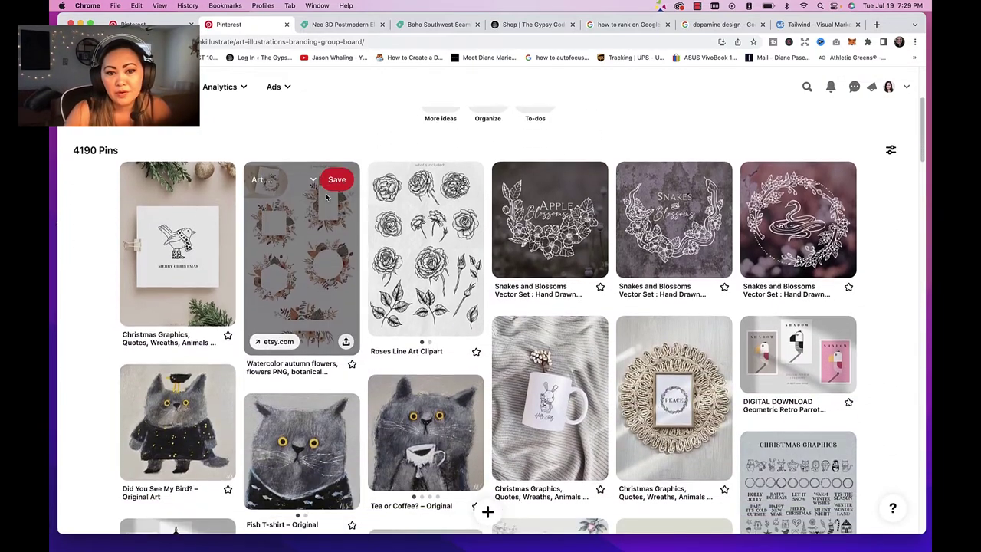
pyautogui.scroll(5, 366, 168)
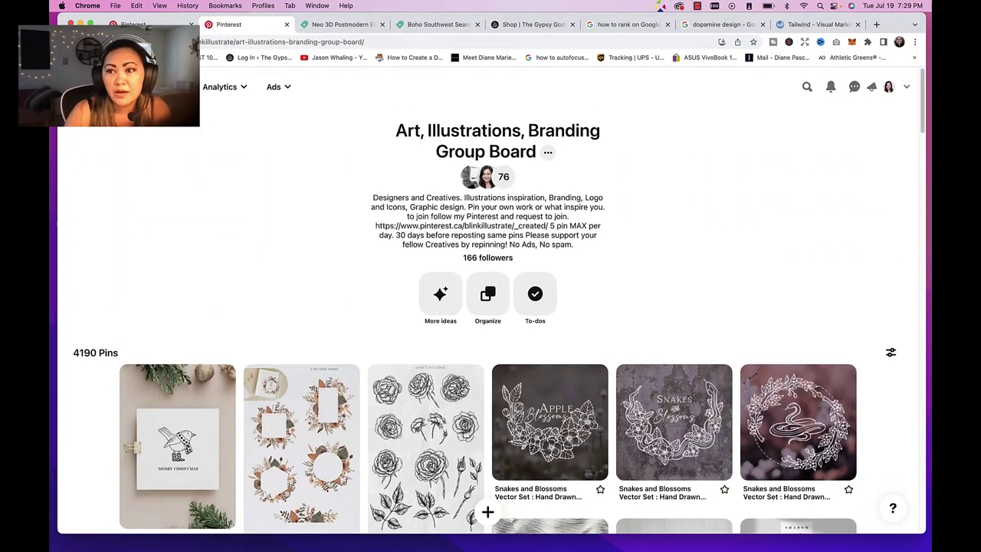
# - Open the fifth Pinterest_Boho pattern image from the Boho Southwest Pinterest folder, then bring Chrome back
pyautogui.moveTo(892, 22); pyautogui.dragTo(884, 133)
pyautogui.click(697, 83)
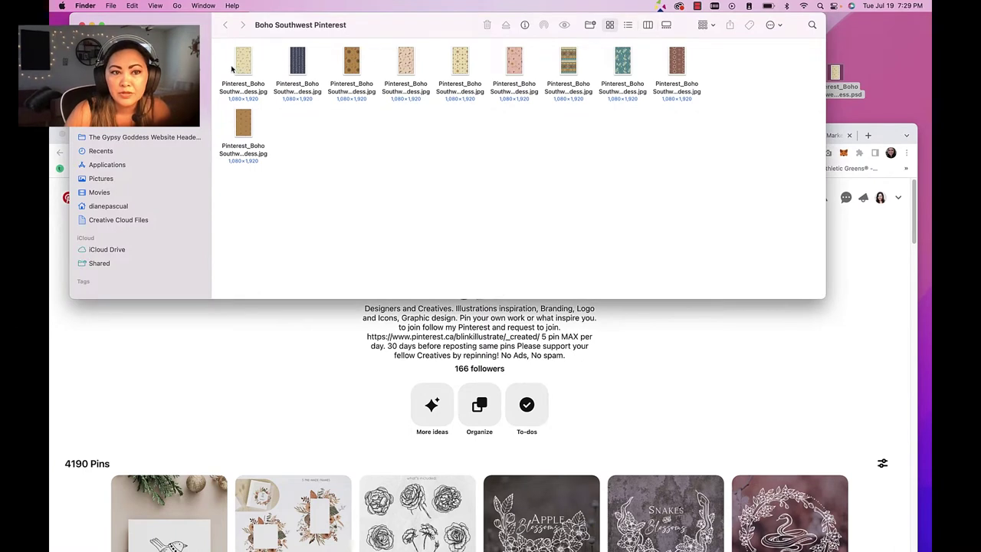
pyautogui.moveTo(223, 52); pyautogui.dragTo(668, 190)
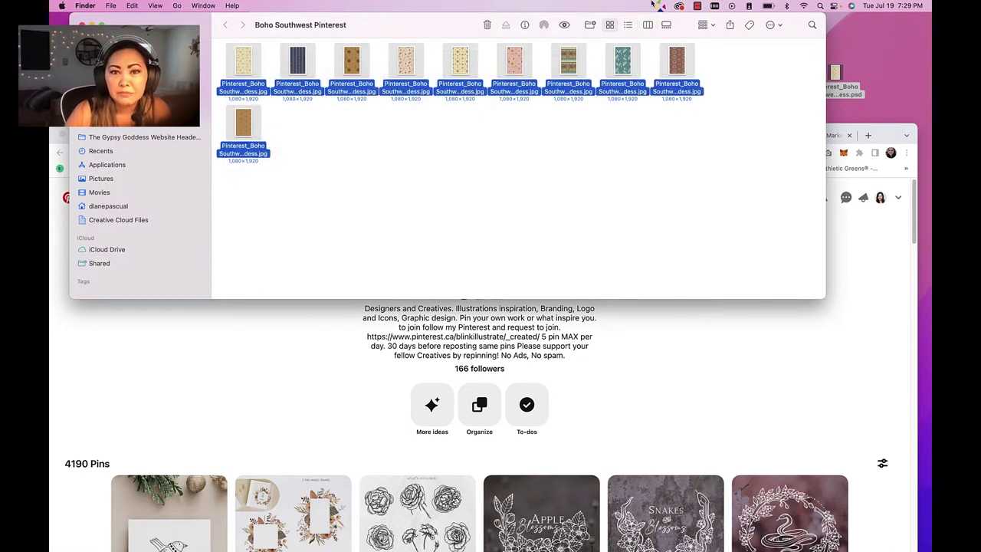
pyautogui.click(480, 61)
pyautogui.click(462, 70)
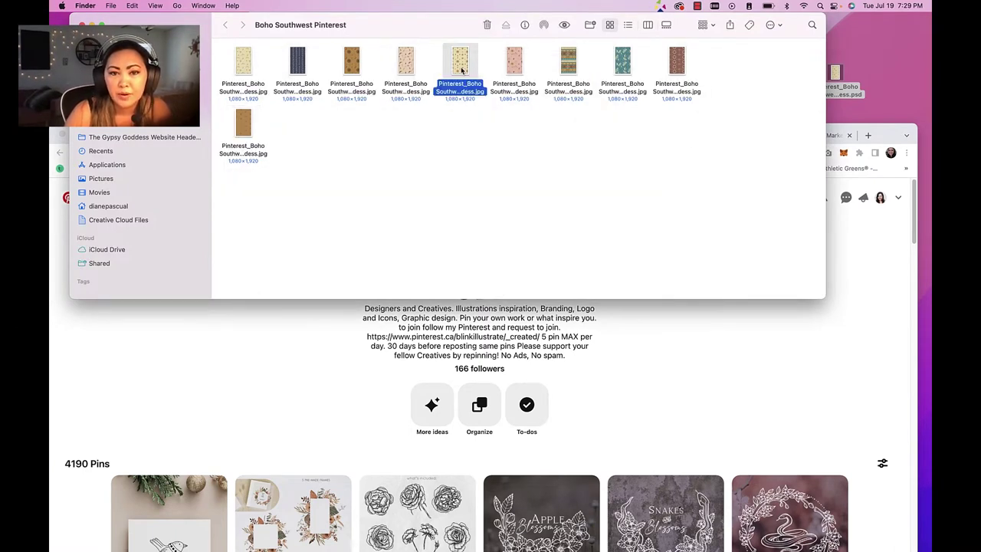
pyautogui.doubleClick(462, 67)
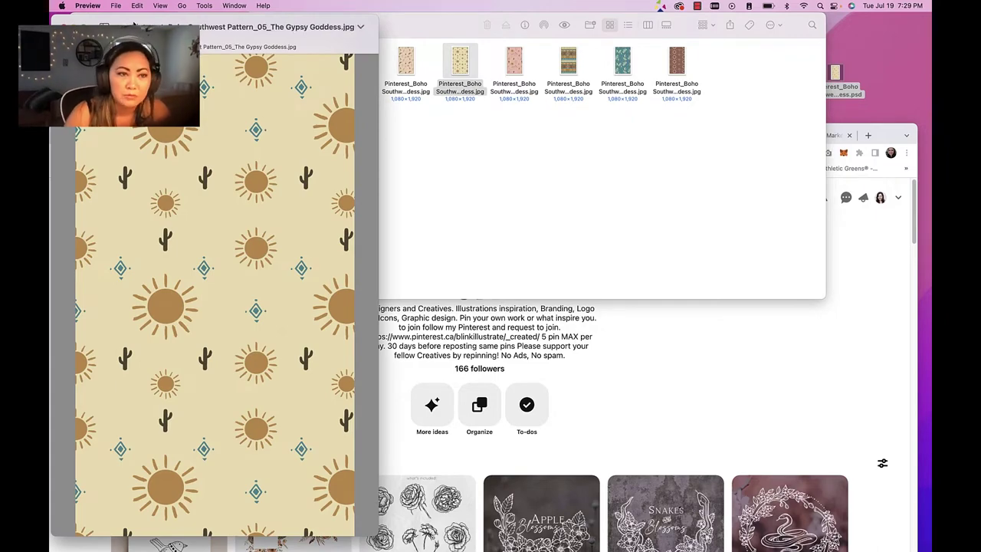
pyautogui.moveTo(893, 135); pyautogui.dragTo(897, 24)
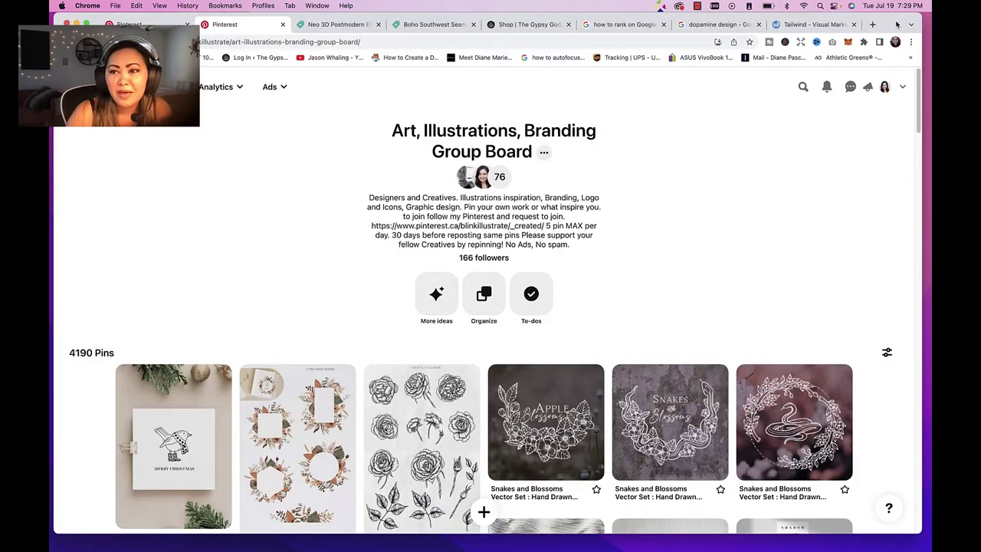
# - Scroll the group board's pins, then return to the profile's Created pins with Cmd+[
pyautogui.scroll(-5, 629, 154)
pyautogui.scroll(5, 476, 154)
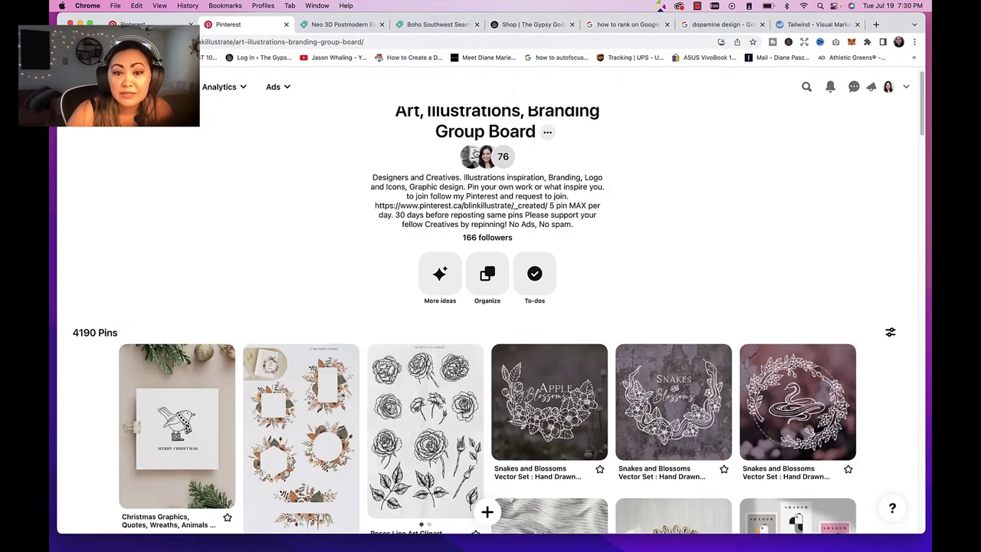
pyautogui.scroll(-3, 456, 233)
pyautogui.scroll(3, 456, 233)
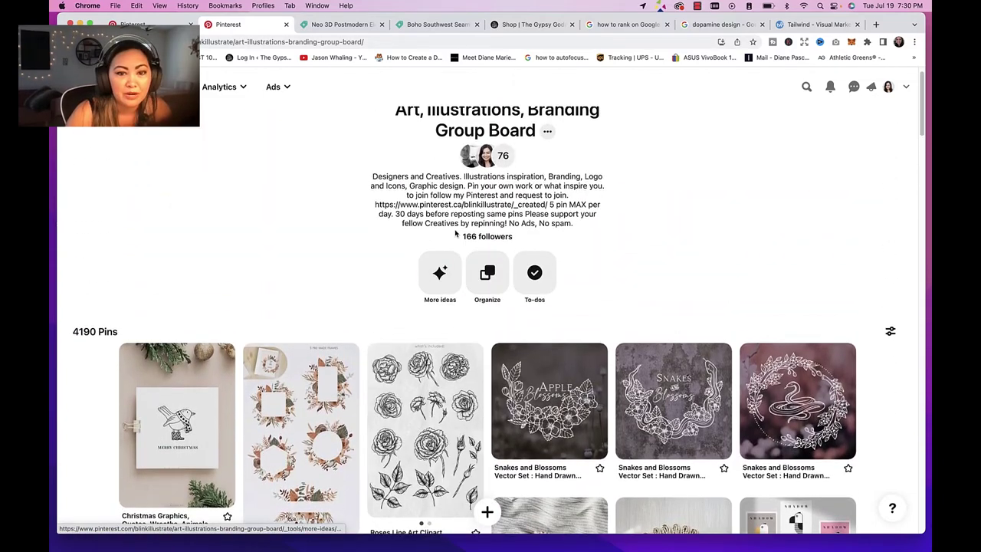
pyautogui.scroll(-3, 455, 233)
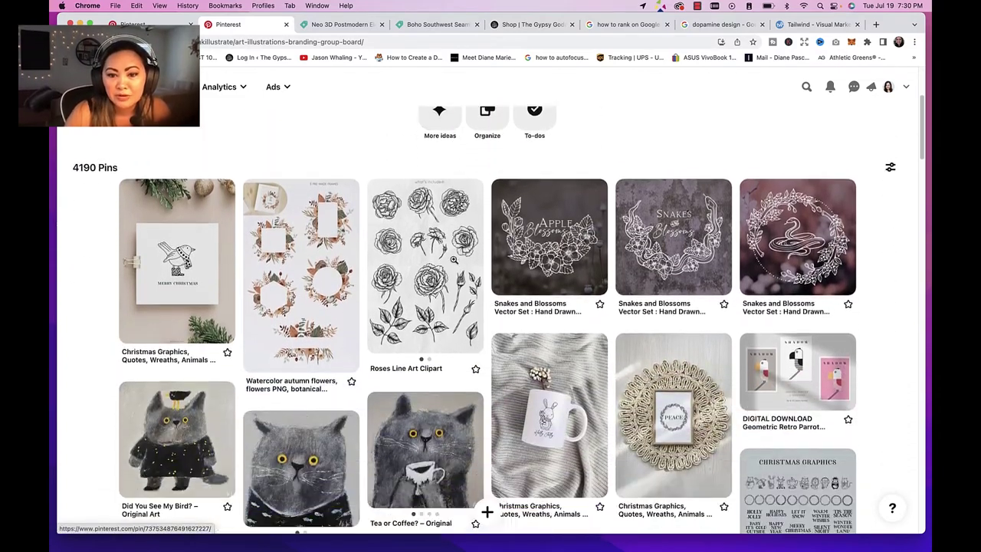
pyautogui.scroll(-5, 454, 260)
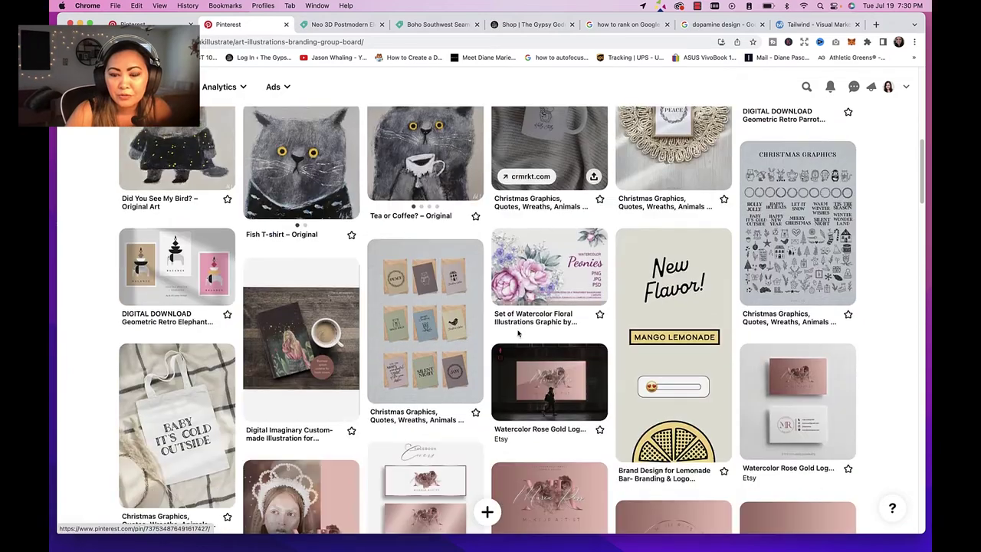
pyautogui.scroll(2, 445, 311)
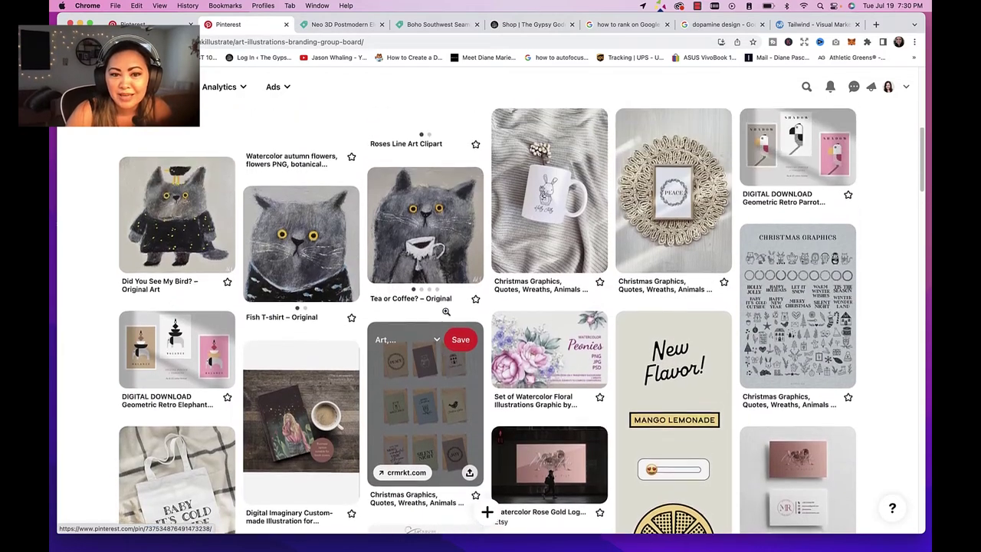
pyautogui.scroll(1, 446, 311)
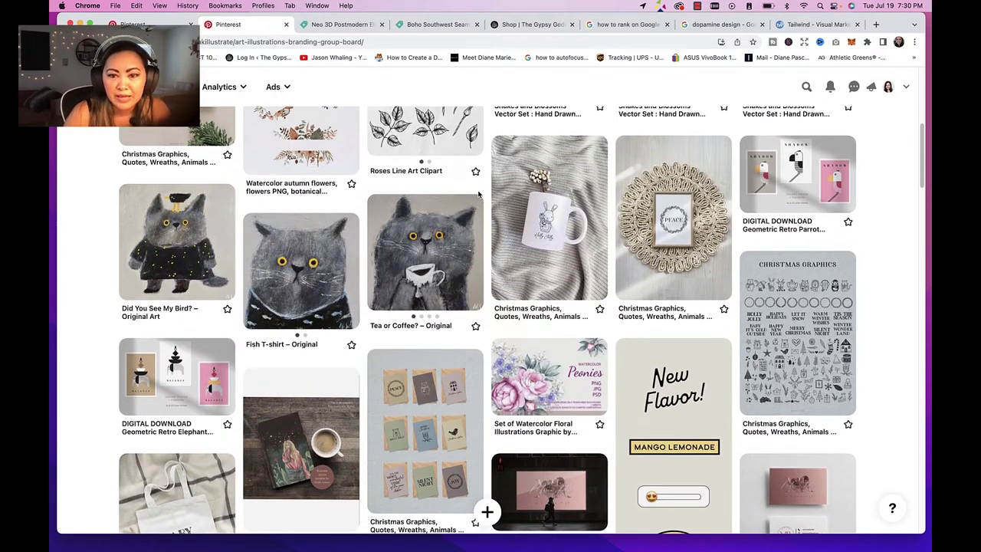
pyautogui.press('super+bracketleft')
pyautogui.scroll(3, 449, 355)
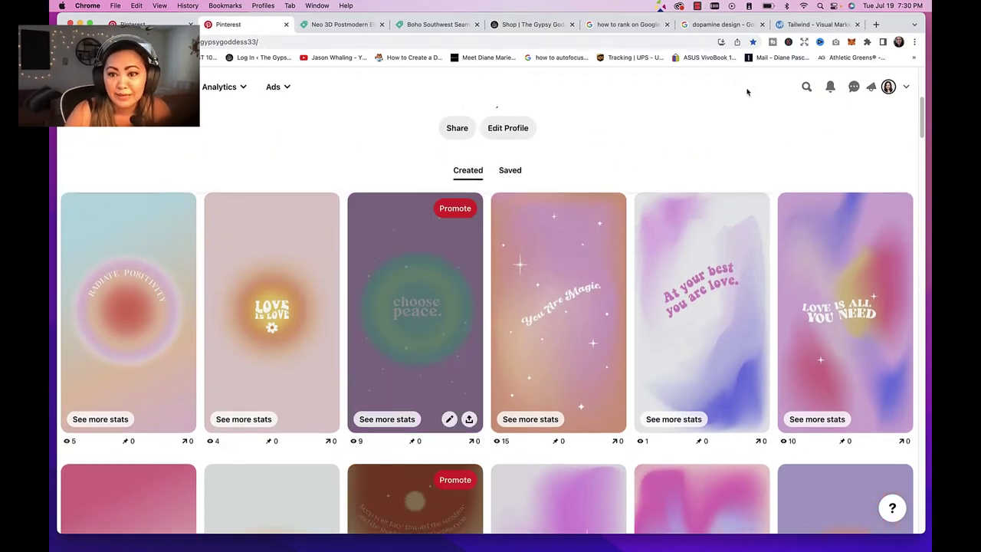
# - Switch to Tailwind and start creating a new post
pyautogui.click(816, 23)
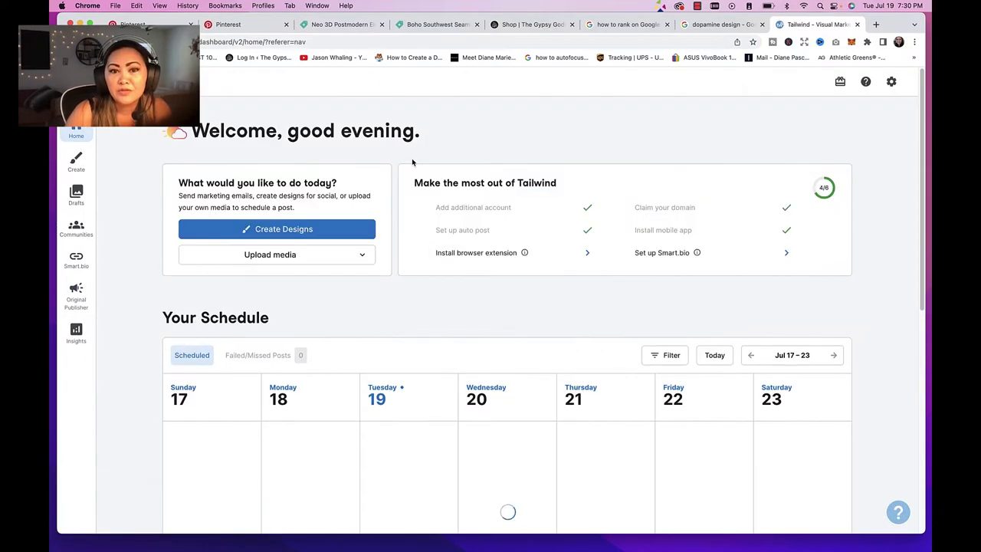
pyautogui.scroll(-3, 394, 259)
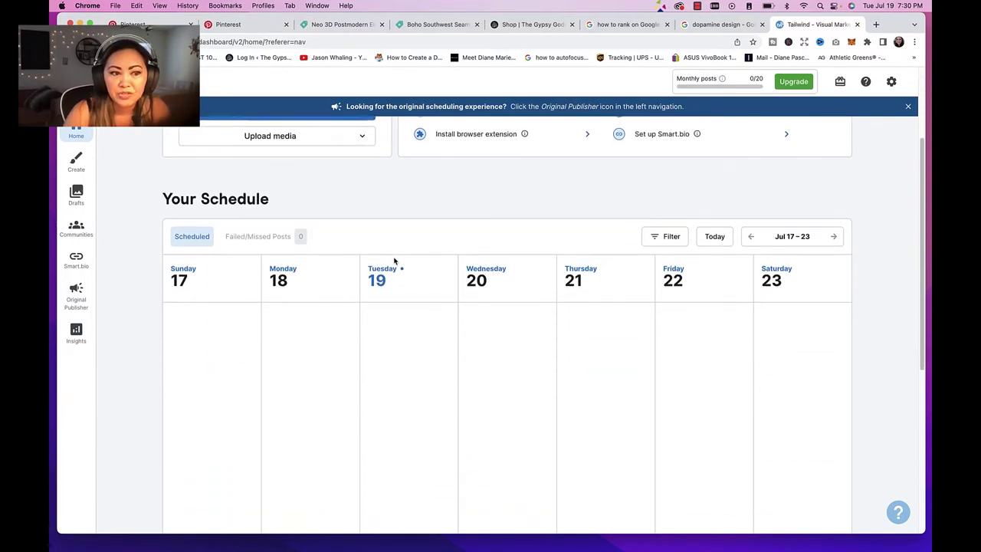
pyautogui.click(76, 162)
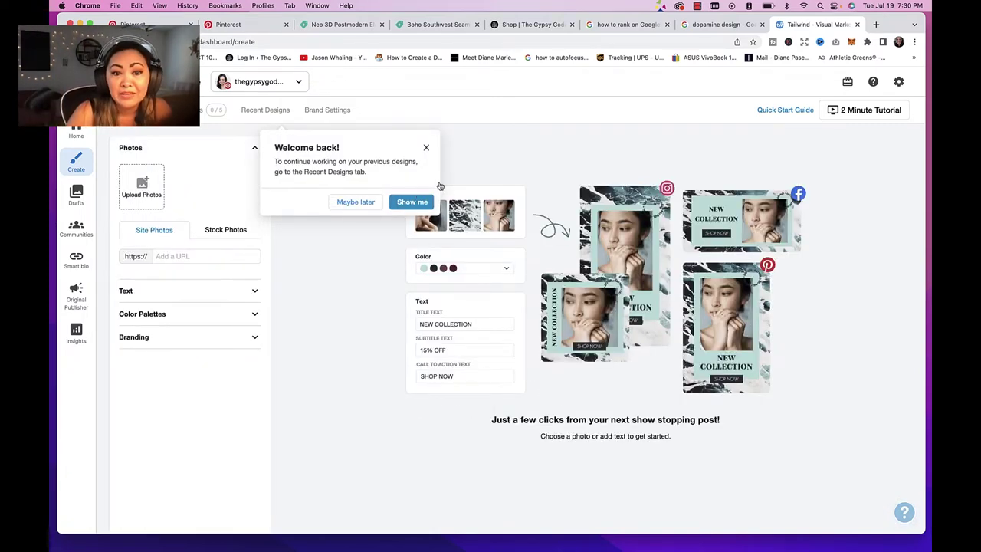
# - Dismiss the welcome back, branding and favorite designs tips and return to Home
pyautogui.click(426, 148)
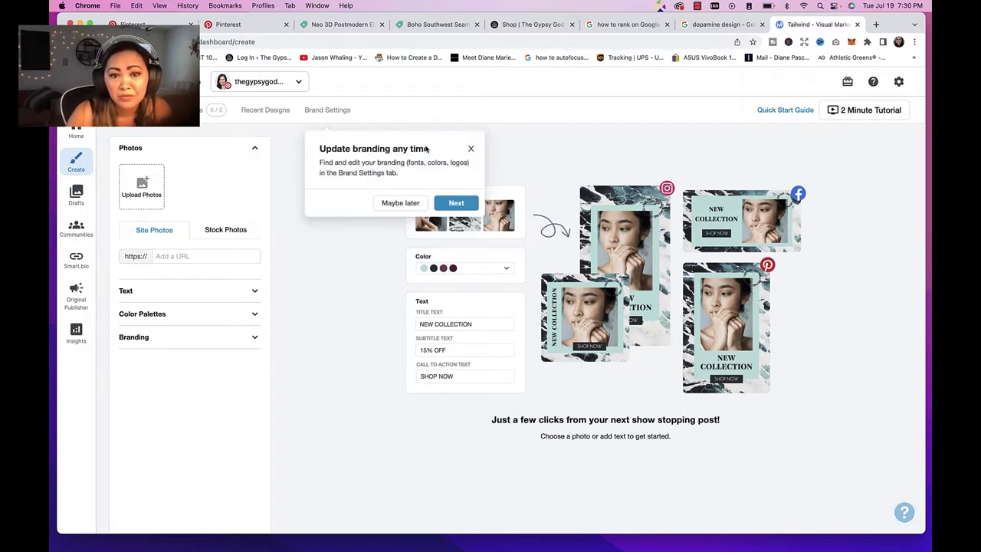
pyautogui.click(471, 148)
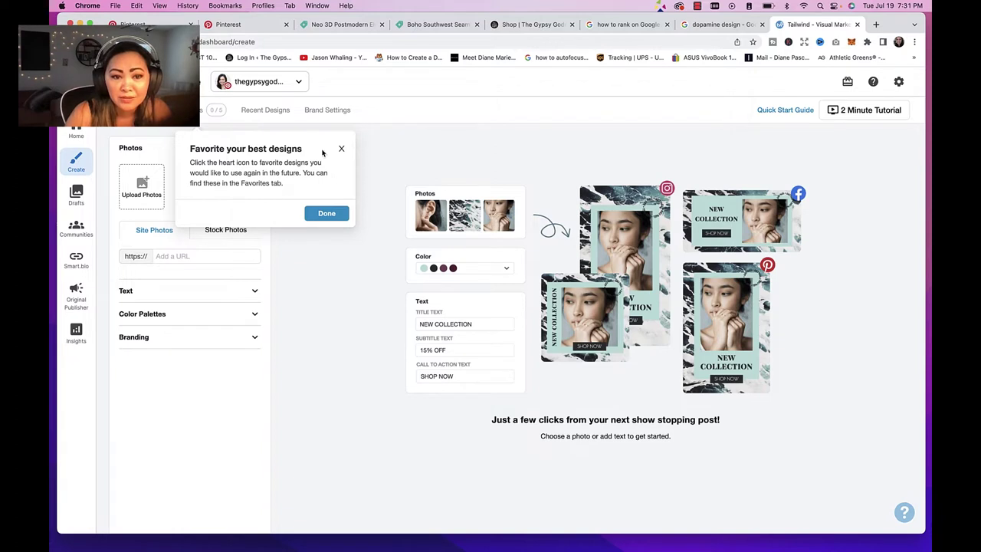
pyautogui.click(341, 148)
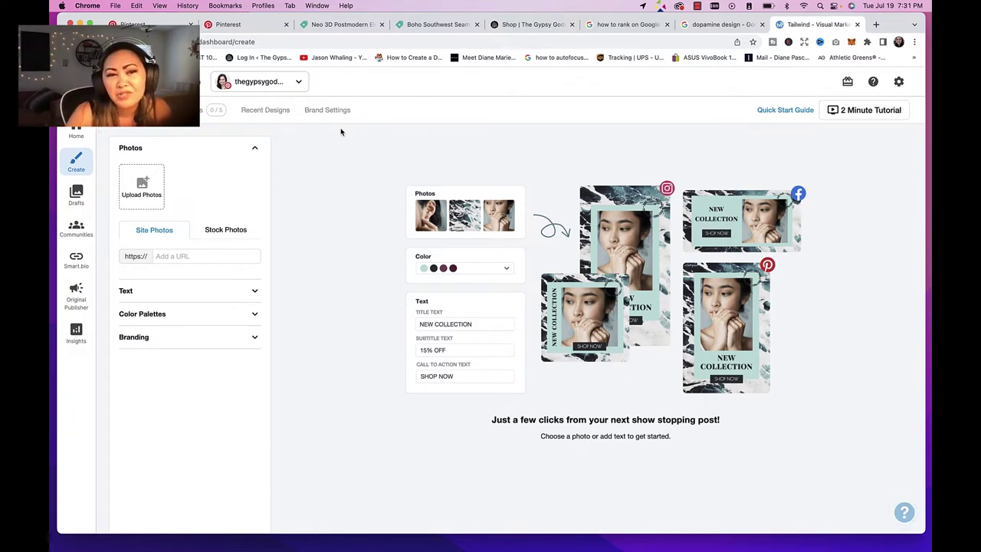
pyautogui.click(215, 77)
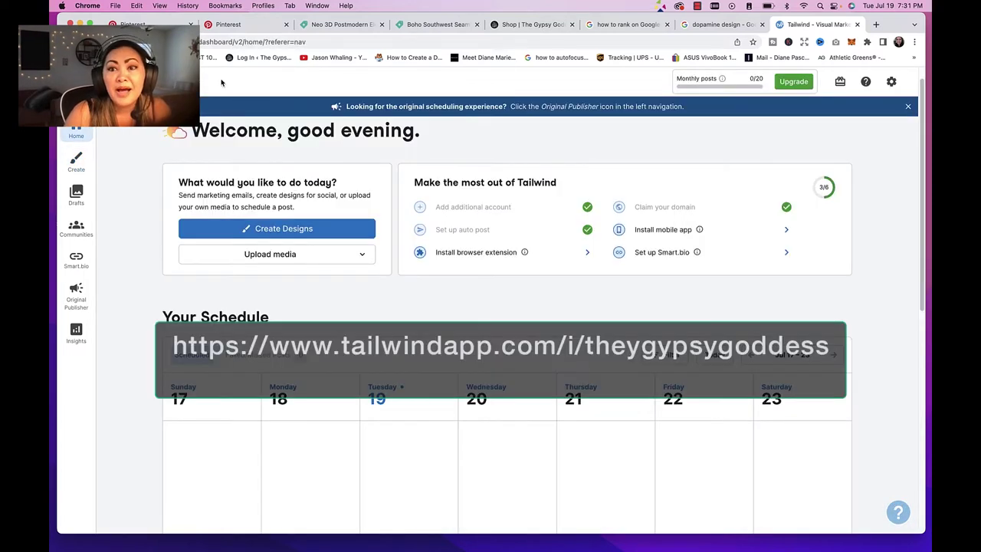
pyautogui.scroll(-2, 239, 95)
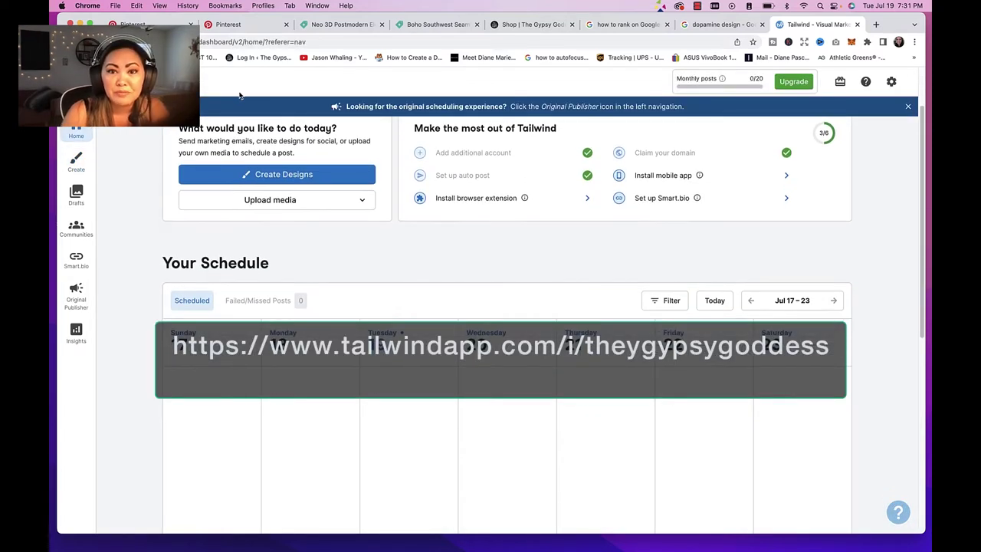
pyautogui.scroll(3, 239, 112)
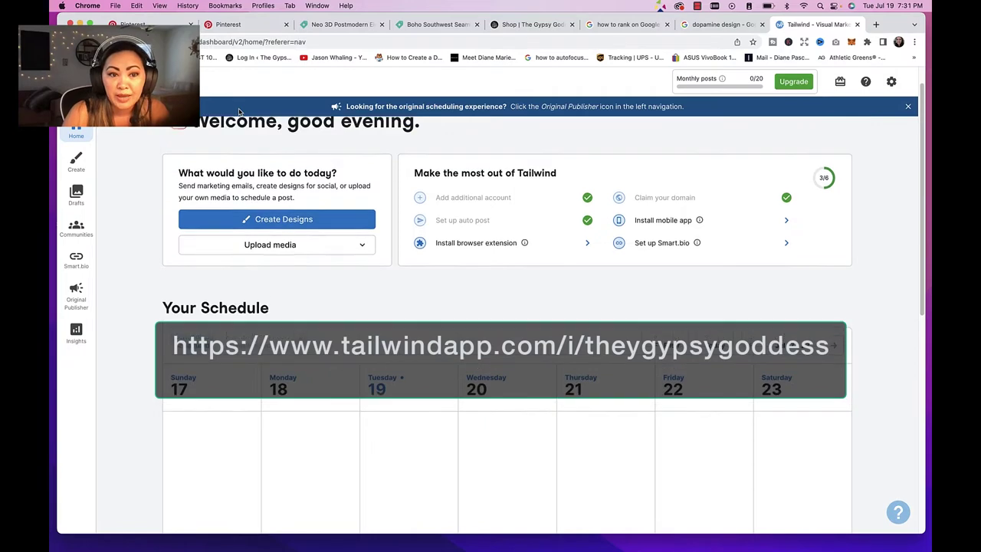
pyautogui.scroll(-3, 239, 112)
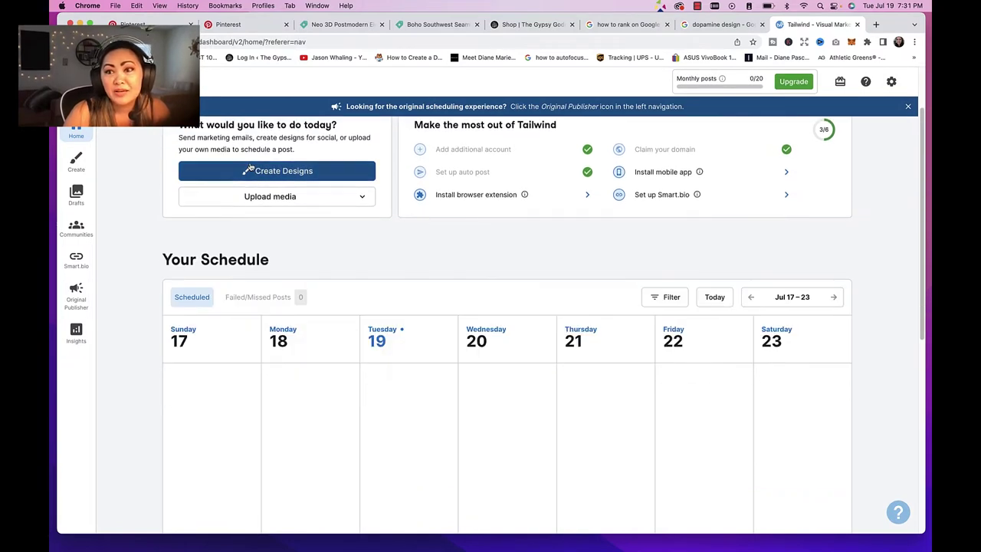
pyautogui.scroll(3, 249, 167)
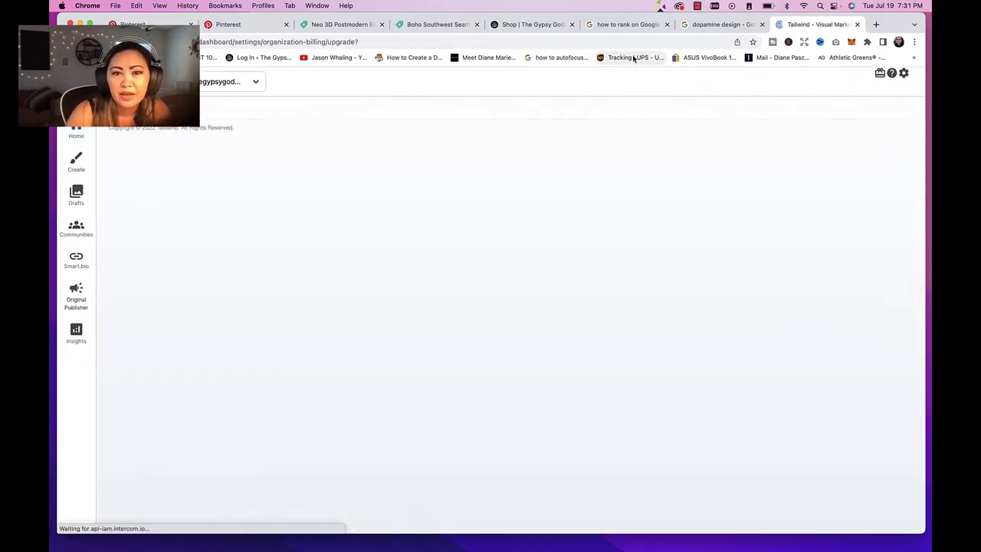
pyautogui.scroll(-1, 526, 359)
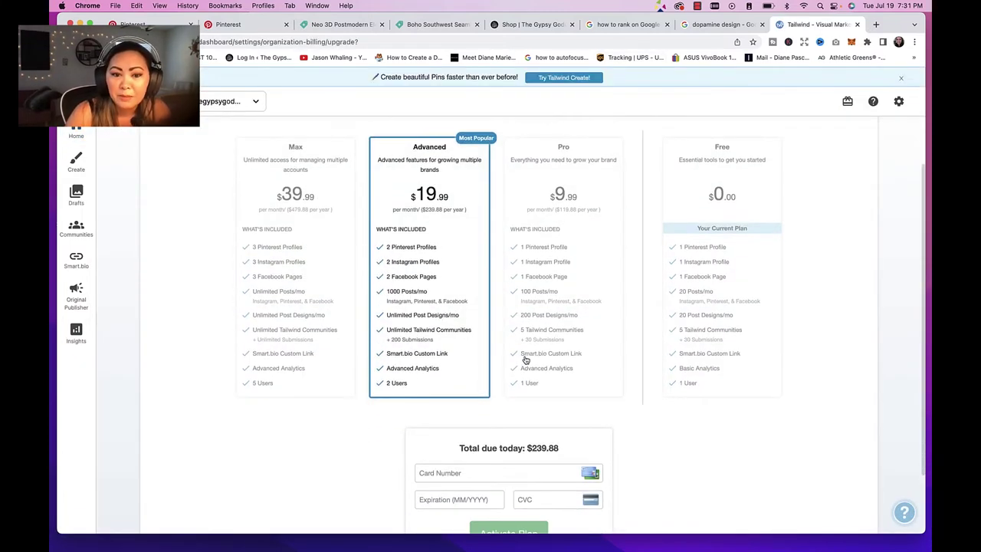
pyautogui.scroll(3, 526, 359)
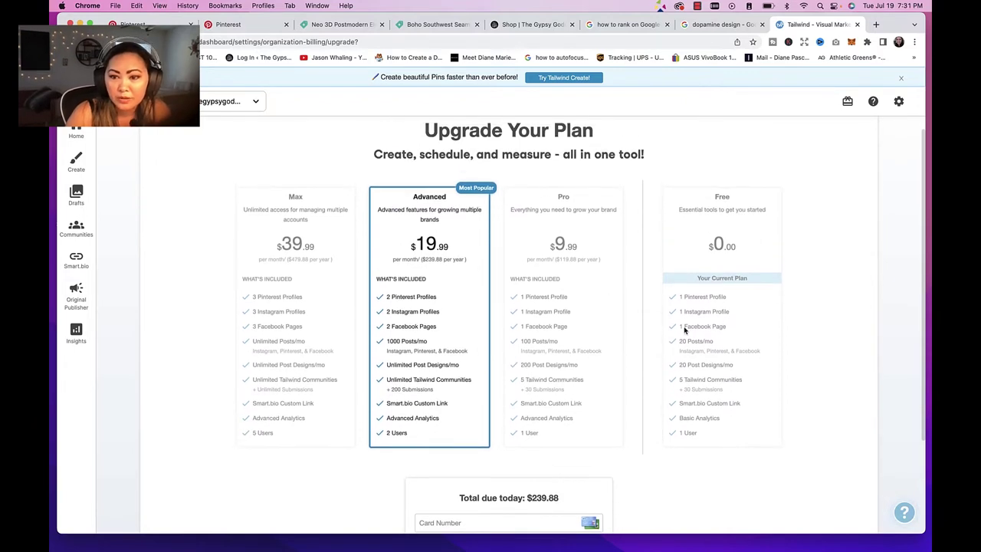
pyautogui.scroll(-3, 581, 159)
pyautogui.click(581, 158)
pyautogui.scroll(2, 581, 159)
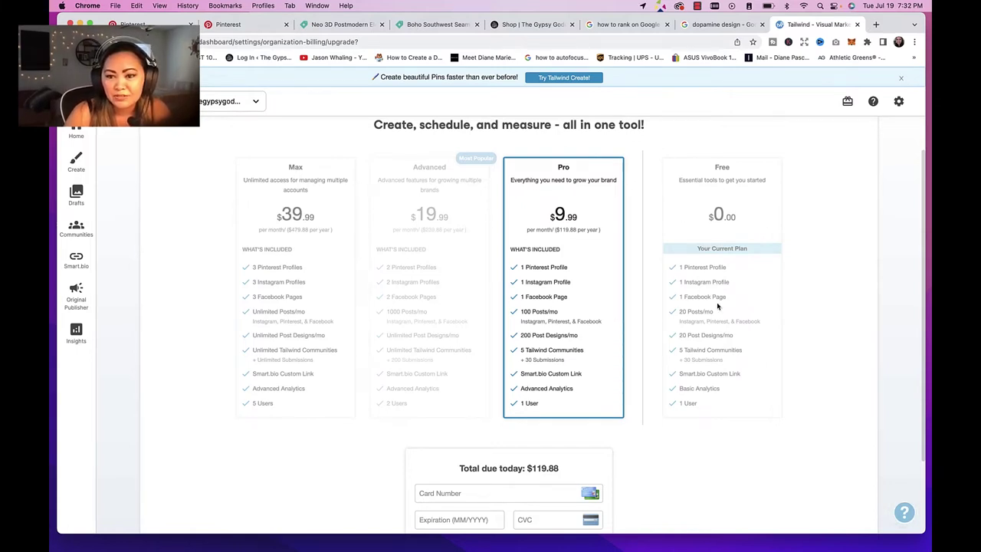
pyautogui.scroll(-2, 706, 308)
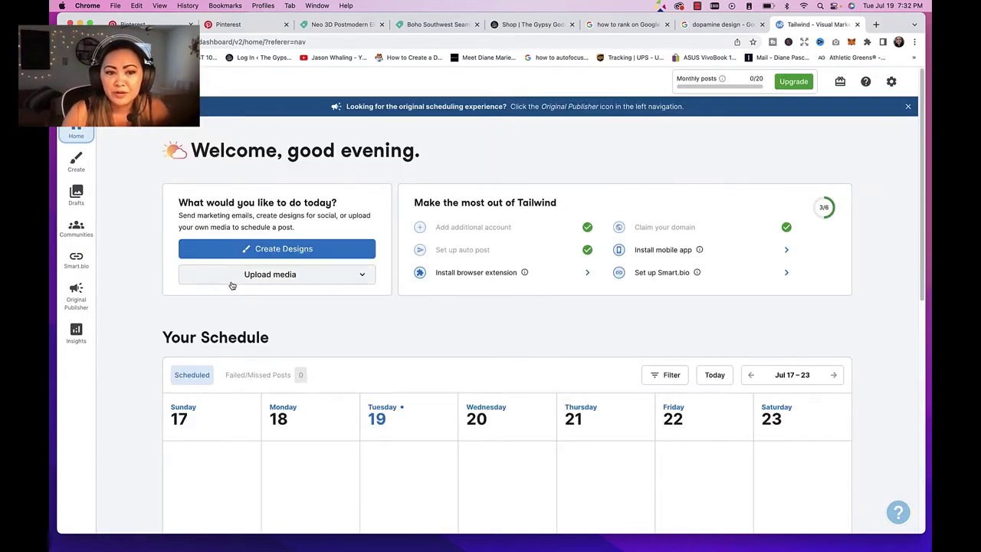
# - Upload all ten JPGs from Desktop's Boho Southwest Pinterest folder as Pinterest pin drafts
pyautogui.click(252, 277)
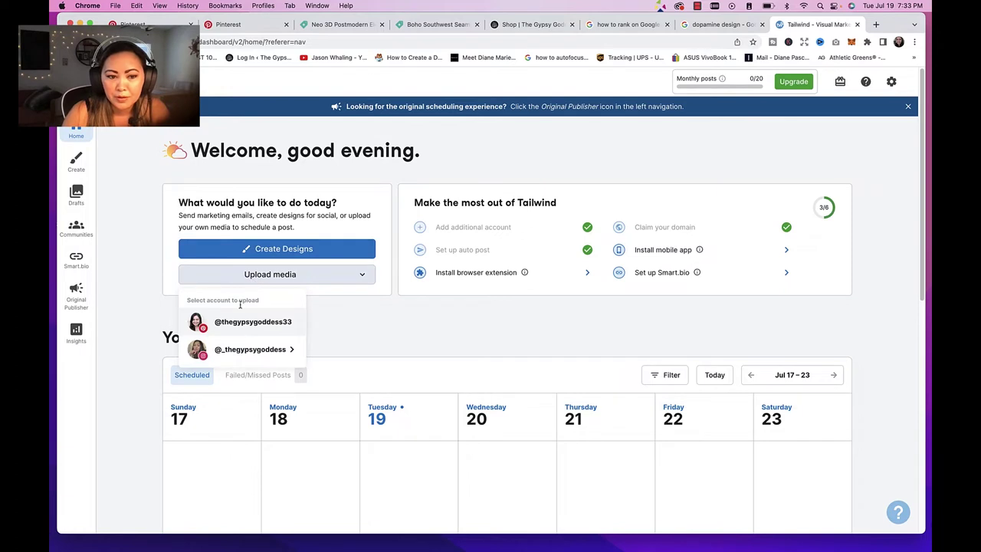
pyautogui.click(224, 323)
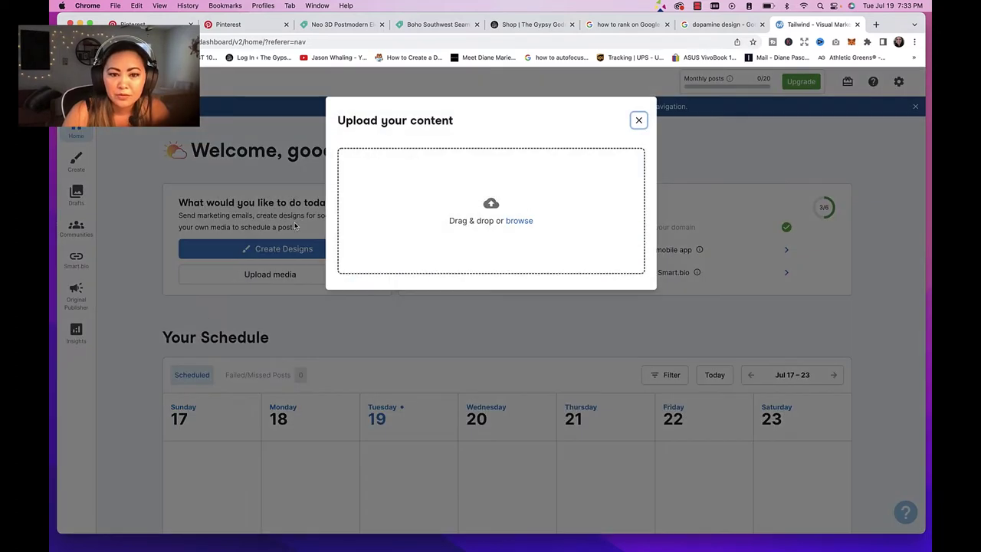
pyautogui.click(519, 221)
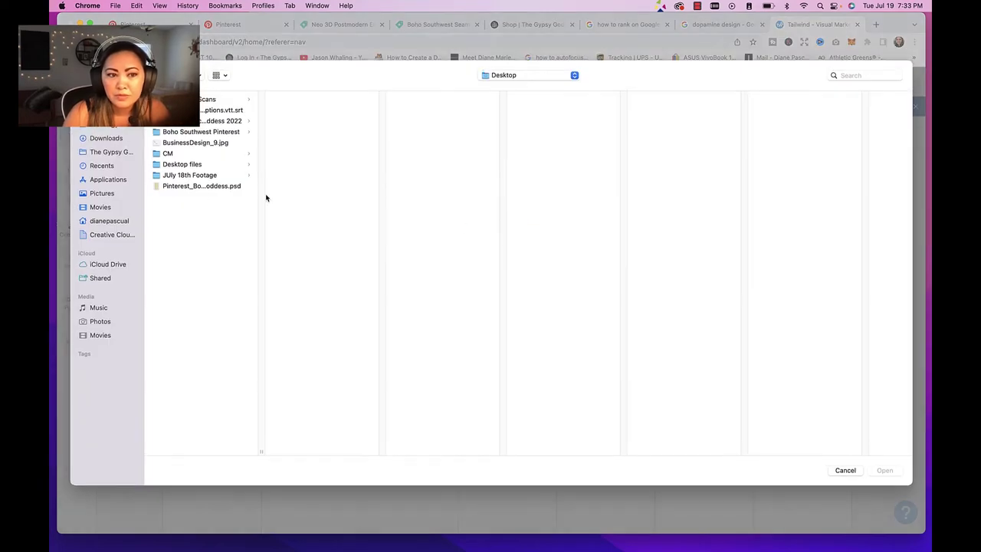
pyautogui.click(108, 223)
pyautogui.click(207, 120)
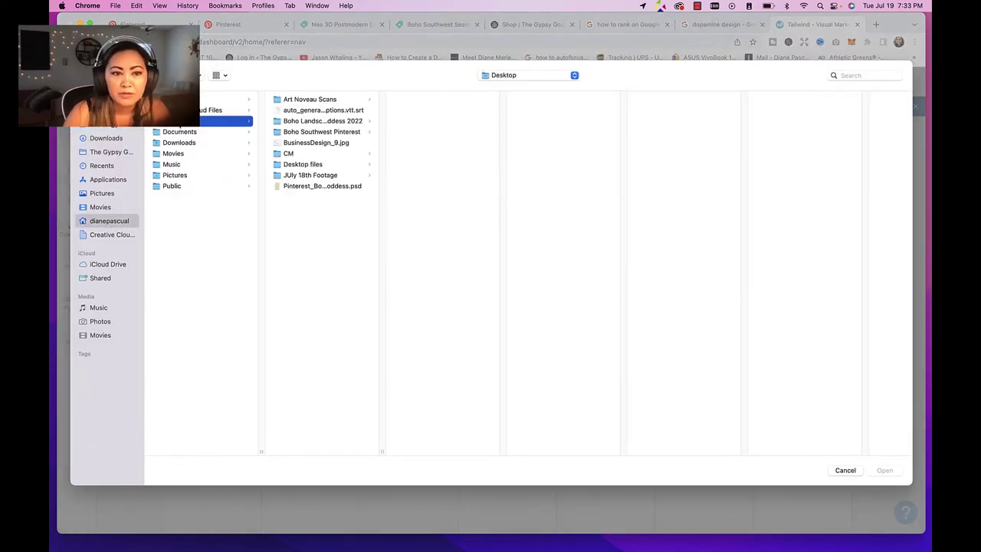
pyautogui.click(322, 131)
pyautogui.press('super+a')
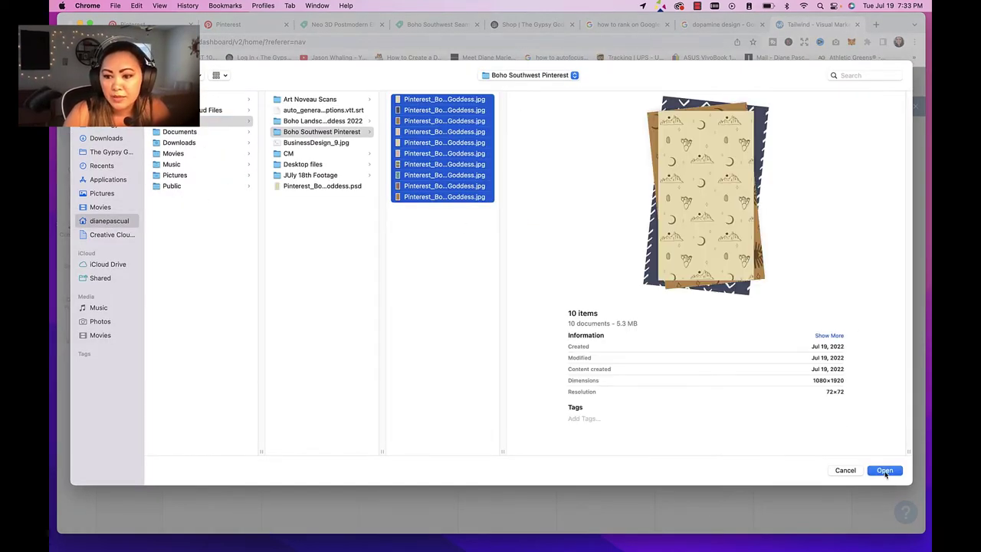
pyautogui.click(884, 471)
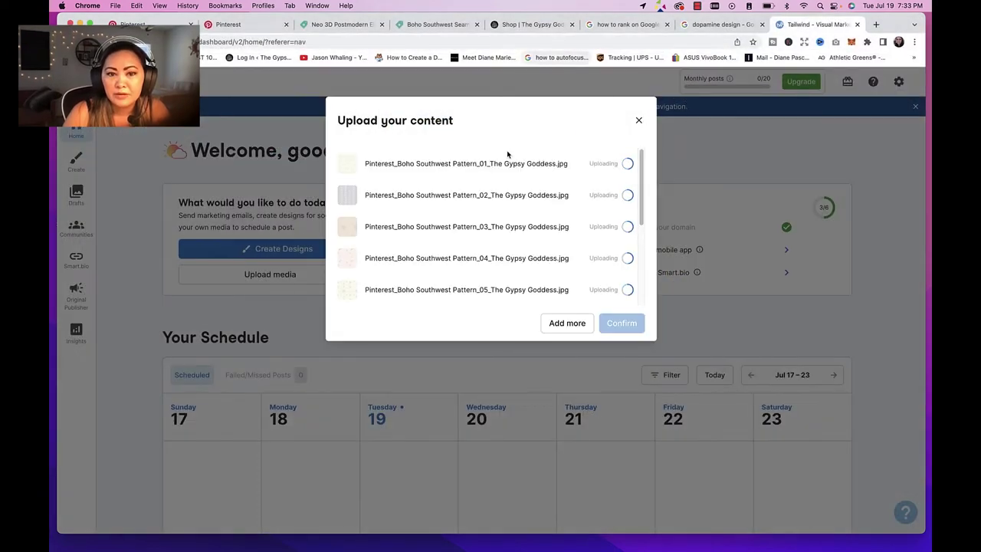
pyautogui.scroll(-5, 508, 155)
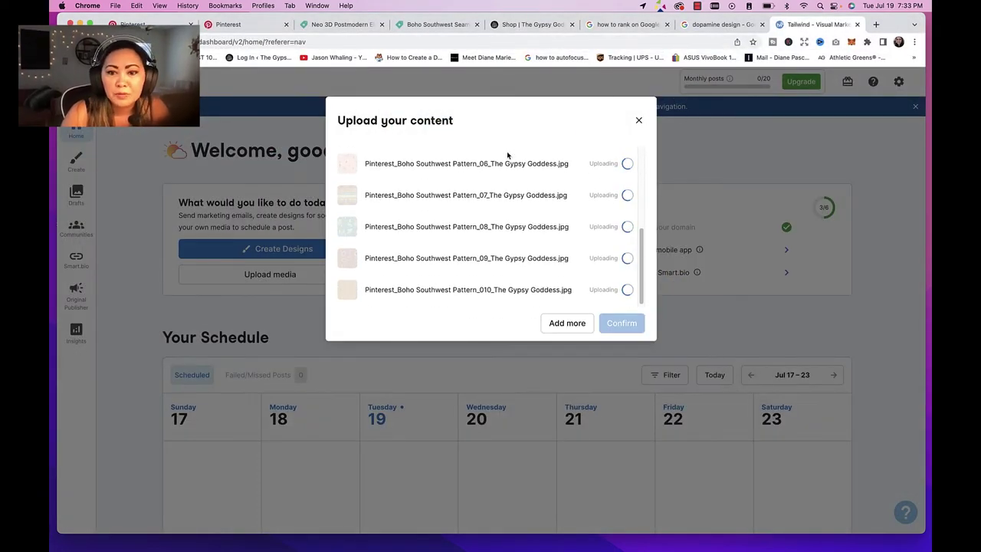
pyautogui.scroll(5, 506, 246)
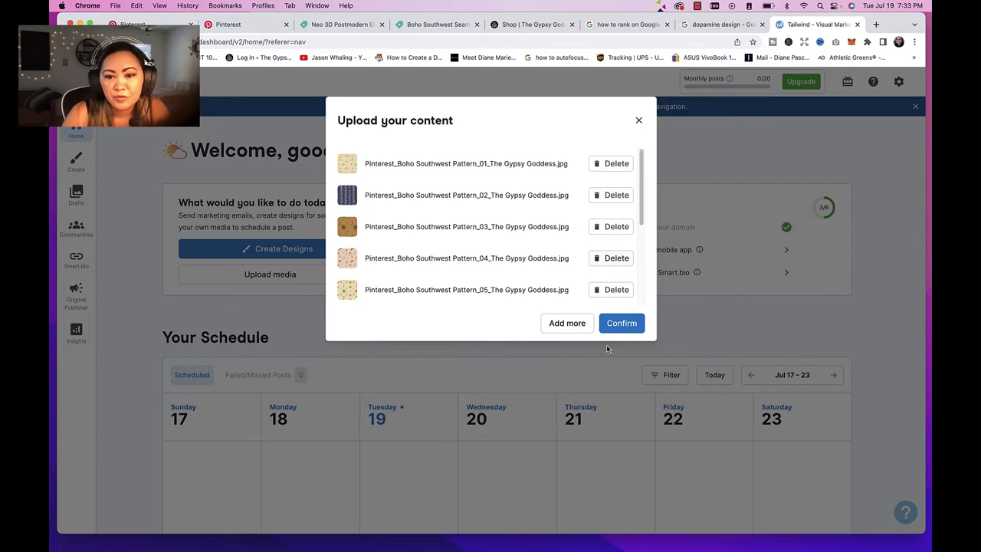
pyautogui.click(616, 329)
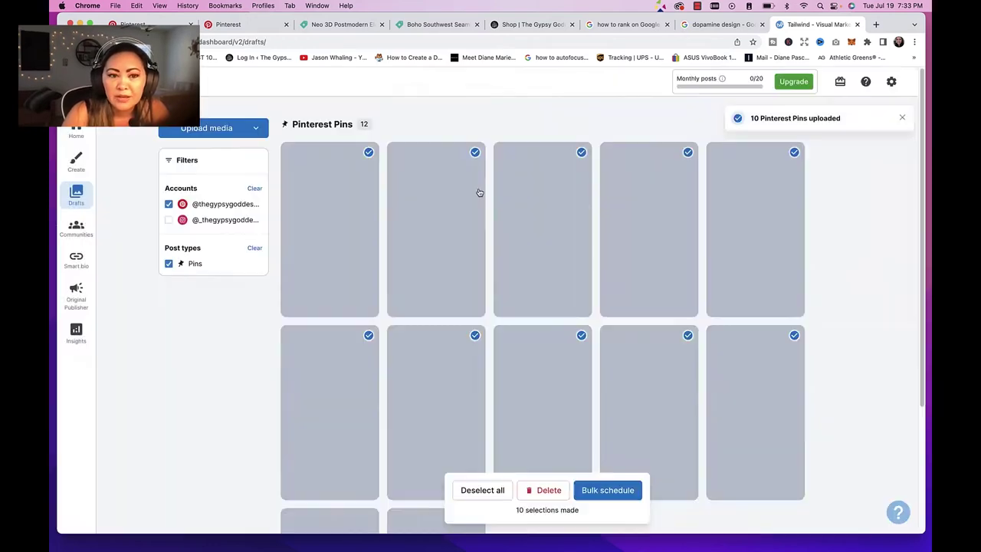
# - Bulk schedule the drafts, open the Original Publisher Drafts queue and its Add Board to All list
pyautogui.scroll(-1, 535, 339)
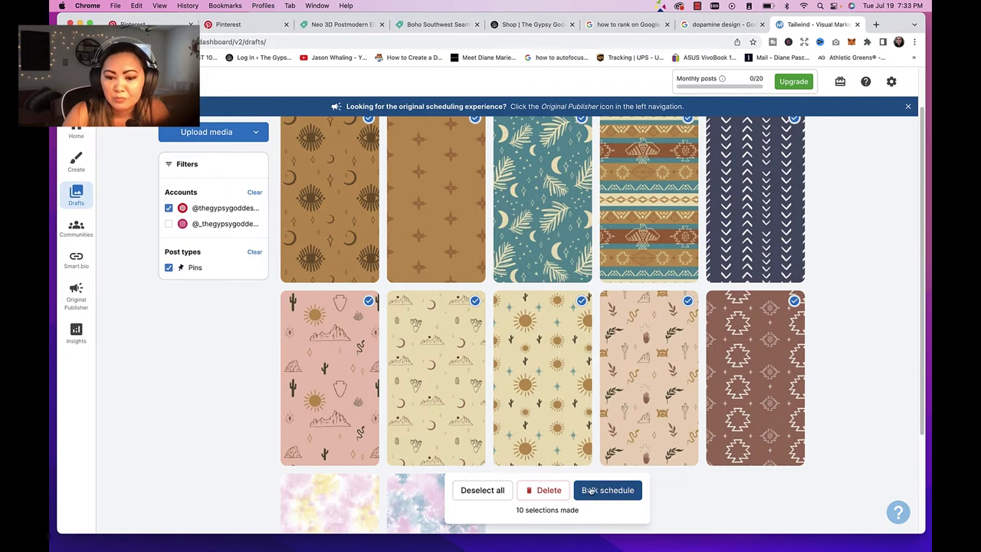
pyautogui.click(608, 490)
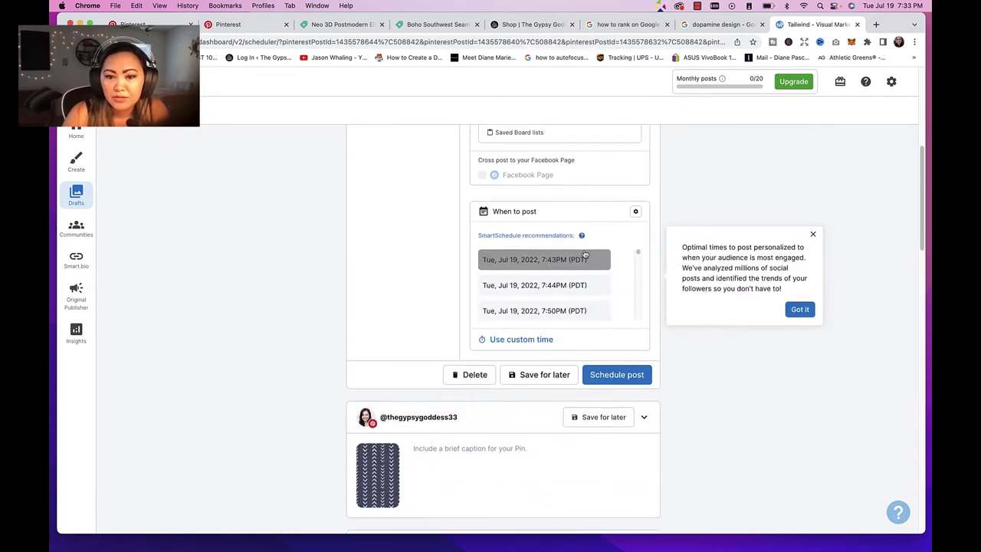
pyautogui.scroll(3, 586, 257)
pyautogui.scroll(3, 585, 253)
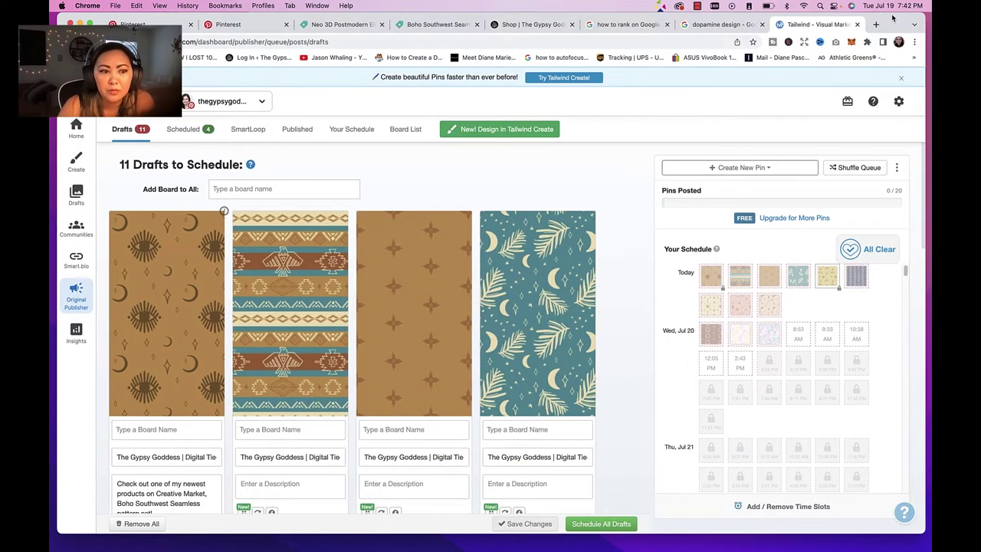
pyautogui.click(74, 295)
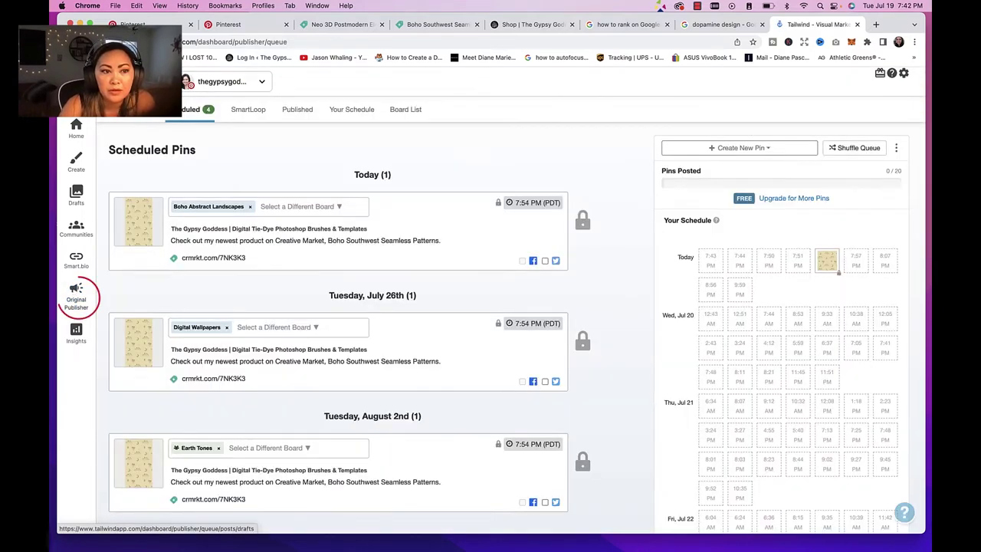
pyautogui.click(131, 109)
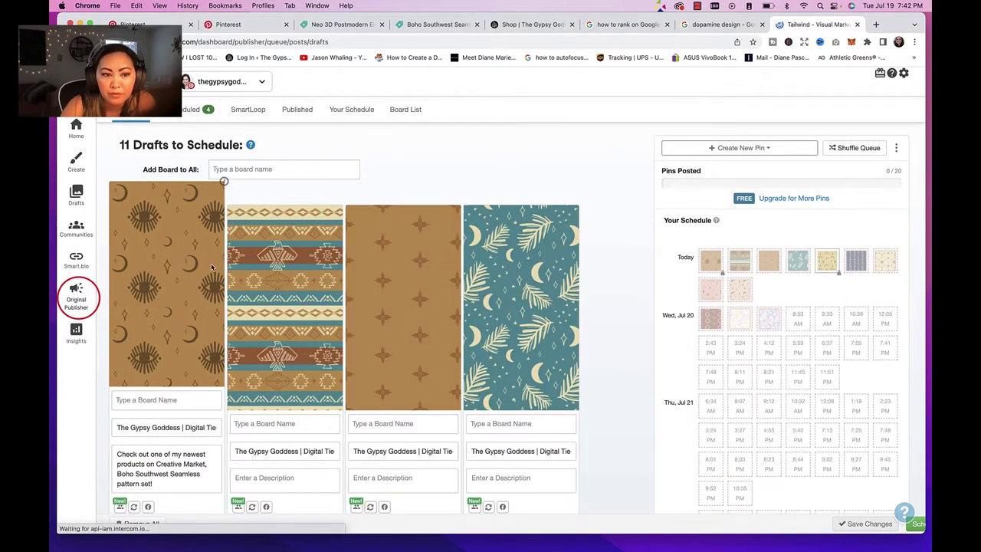
pyautogui.click(238, 190)
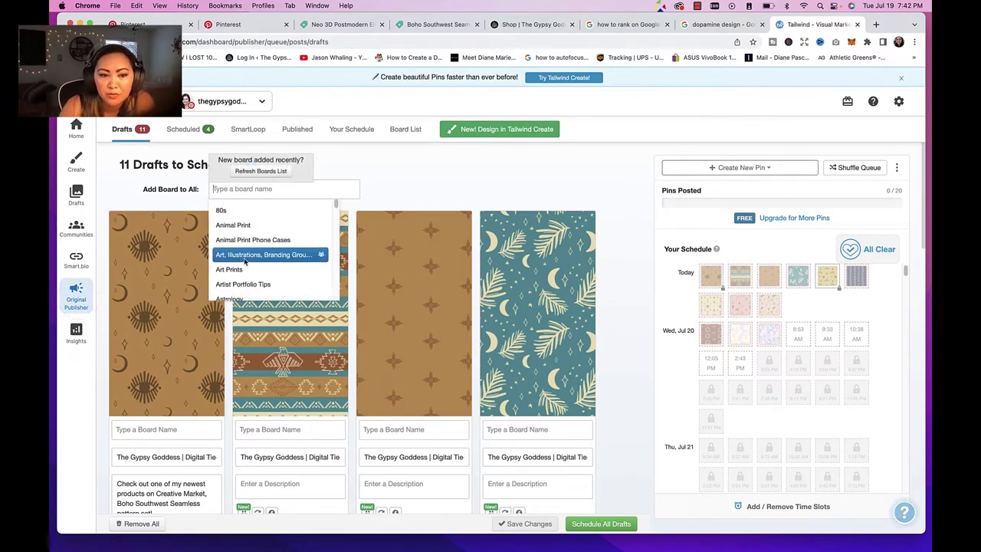
# - Add the Digital Wallpapers, Earth Tones and Mystic Goddess boards to all drafts
pyautogui.scroll(-5, 245, 262)
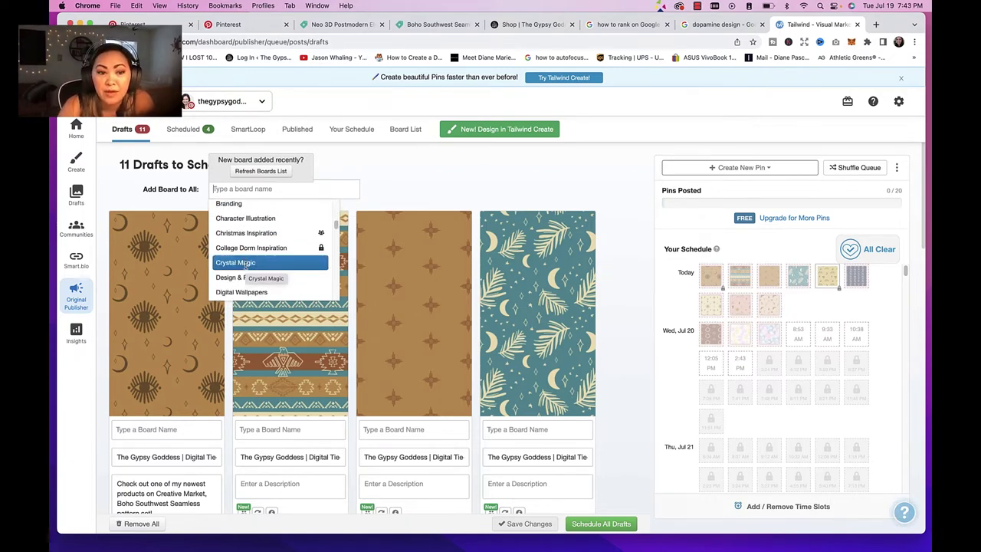
pyautogui.click(249, 292)
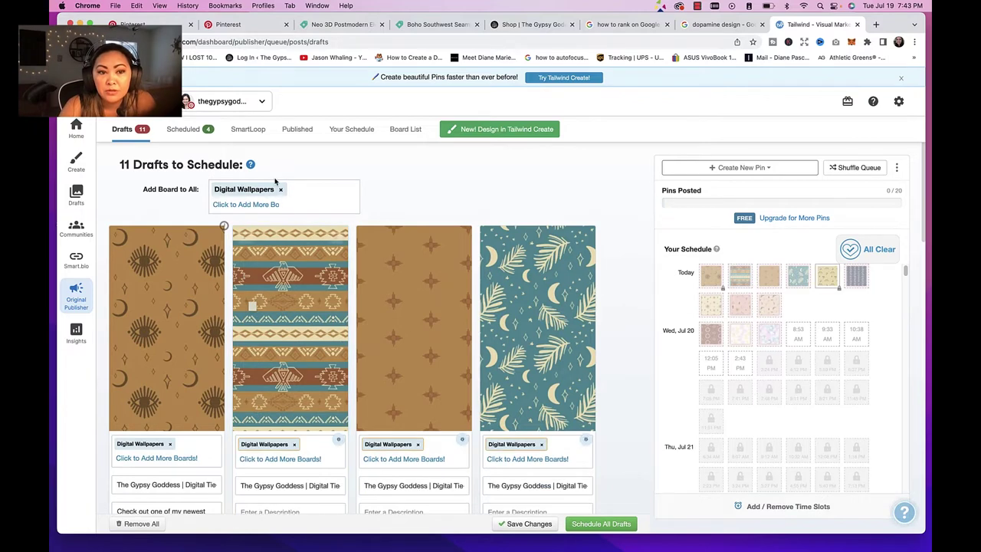
pyautogui.click(274, 205)
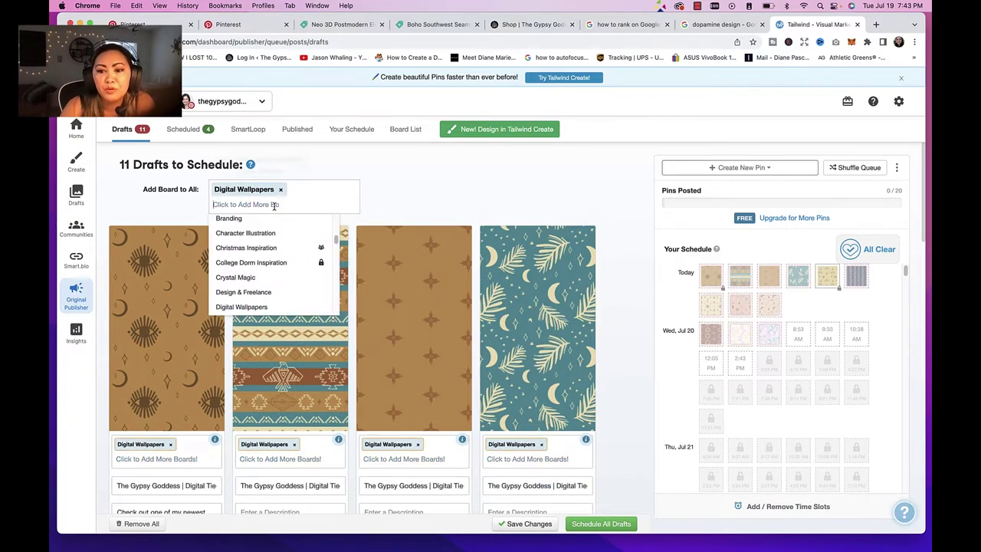
pyautogui.scroll(-2, 253, 276)
pyautogui.click(238, 258)
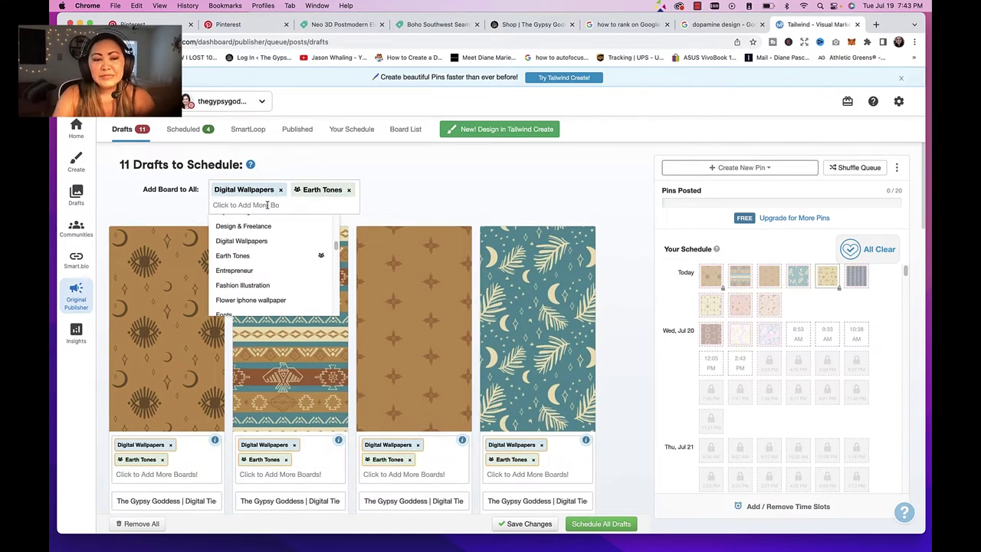
pyautogui.scroll(-3, 276, 220)
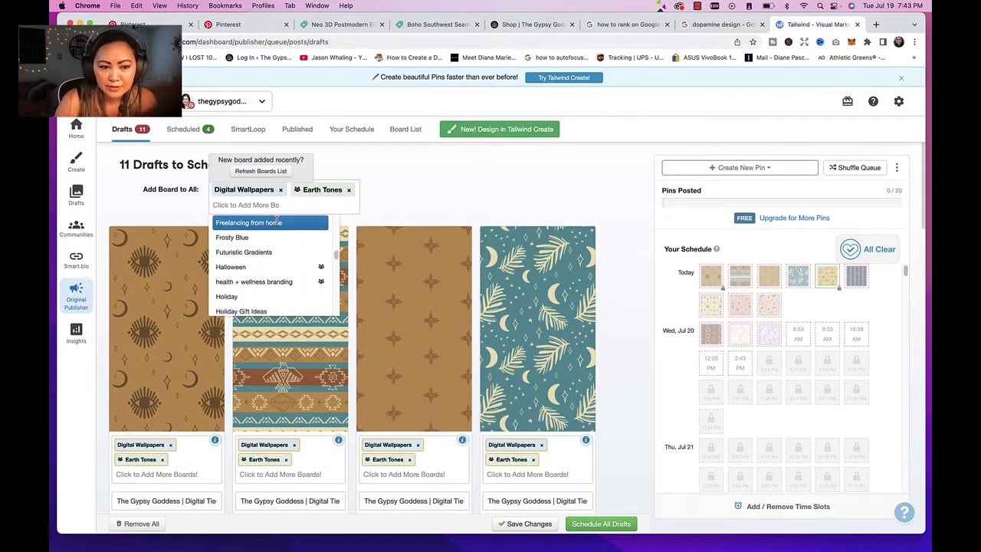
pyautogui.scroll(-2, 286, 256)
pyautogui.scroll(-5, 286, 256)
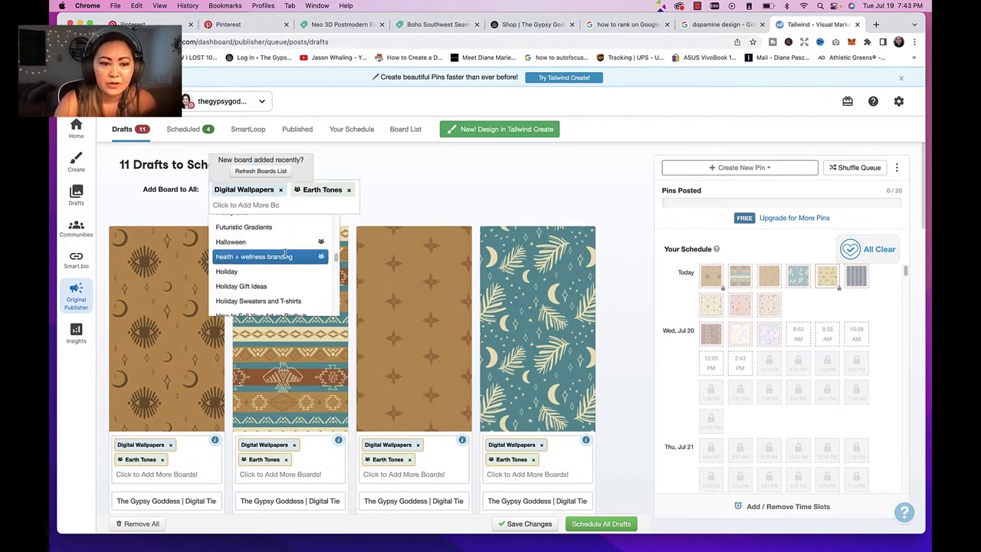
pyautogui.scroll(-7, 285, 256)
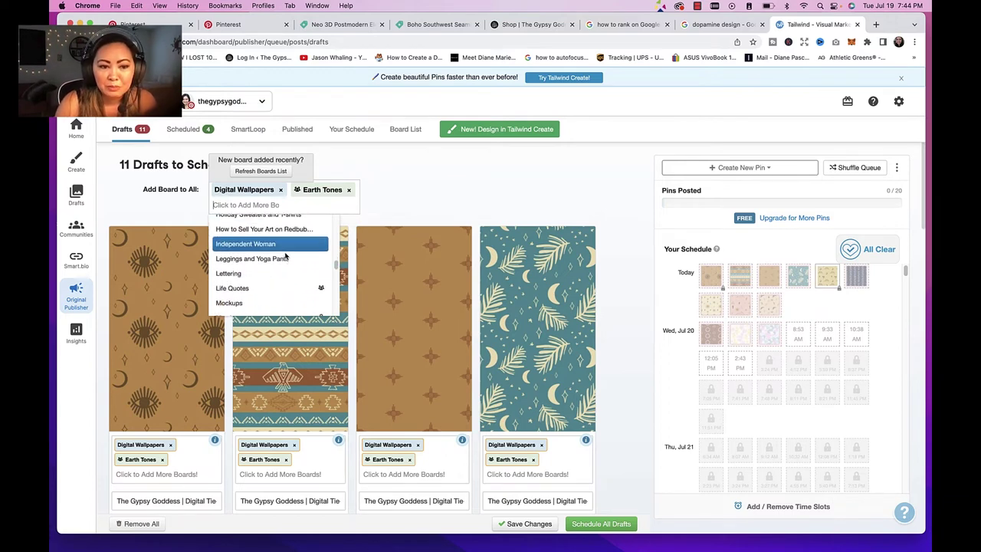
pyautogui.click(283, 234)
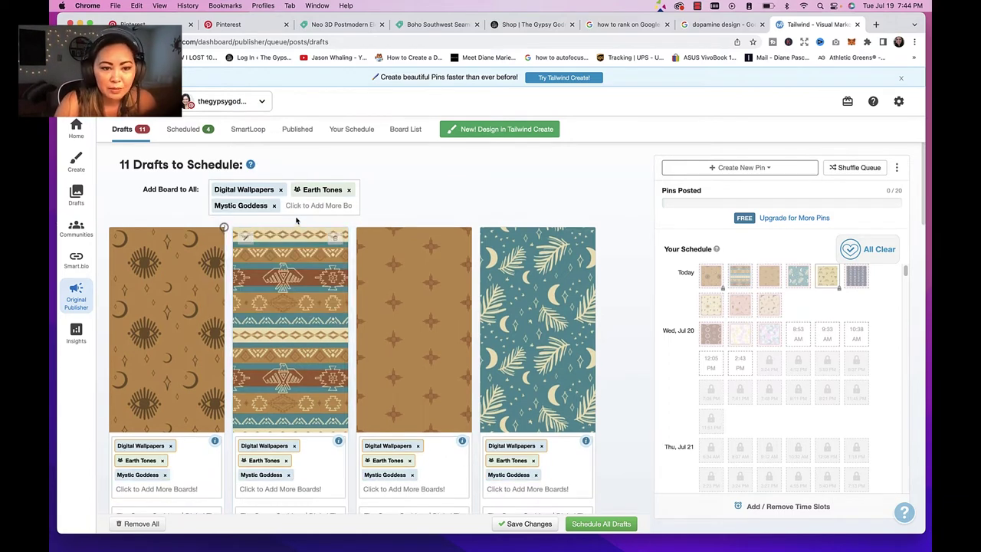
# - Add the Retro, Vector Art Illustration and Art, Illustrations, Branding group boards to all drafts
pyautogui.click(305, 207)
pyautogui.scroll(-5, 296, 230)
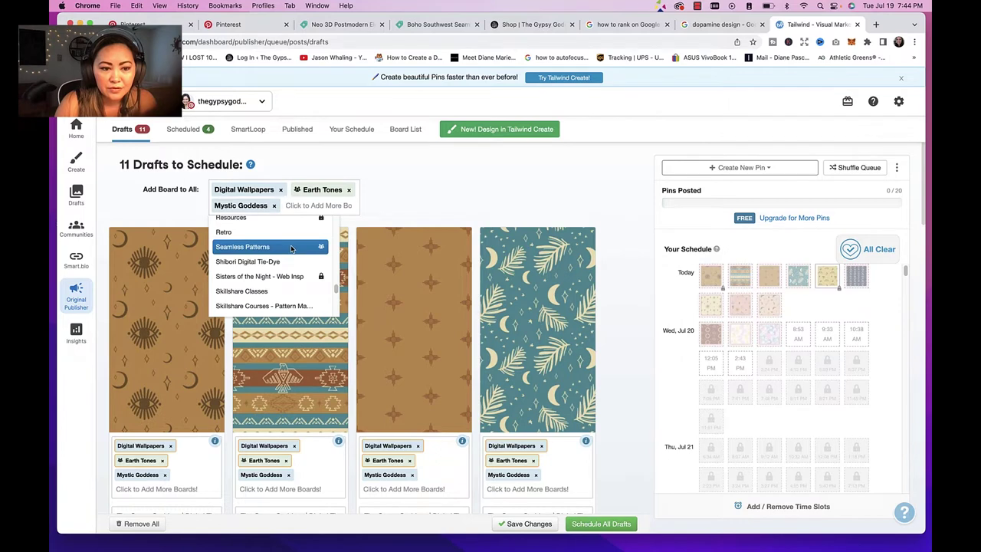
pyautogui.scroll(1, 291, 248)
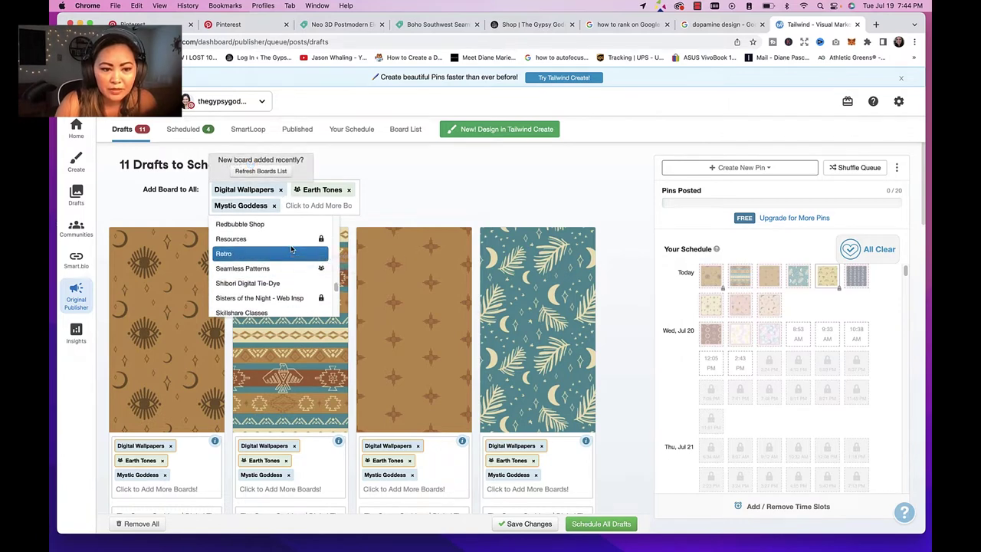
pyautogui.click(291, 253)
pyautogui.click(291, 220)
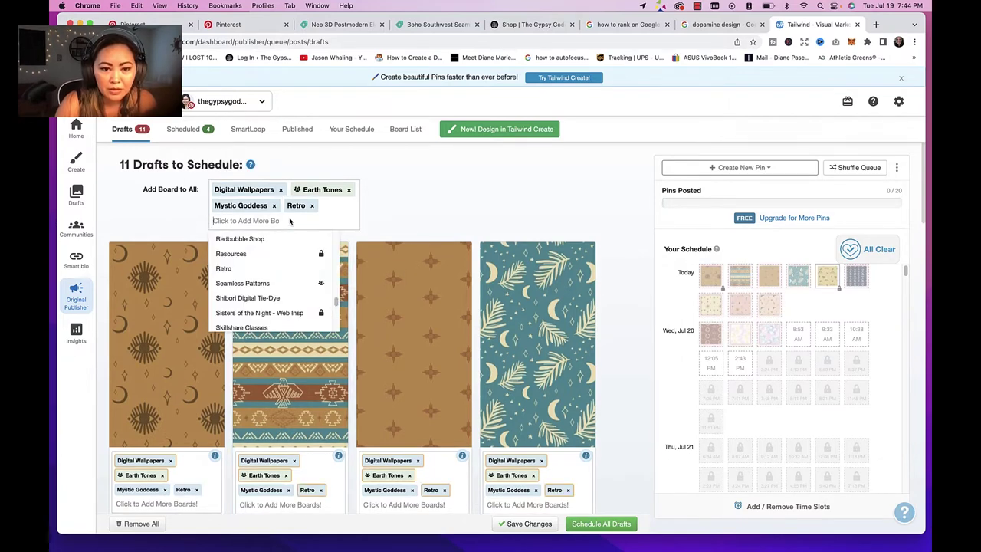
pyautogui.click(285, 289)
pyautogui.scroll(10, 276, 261)
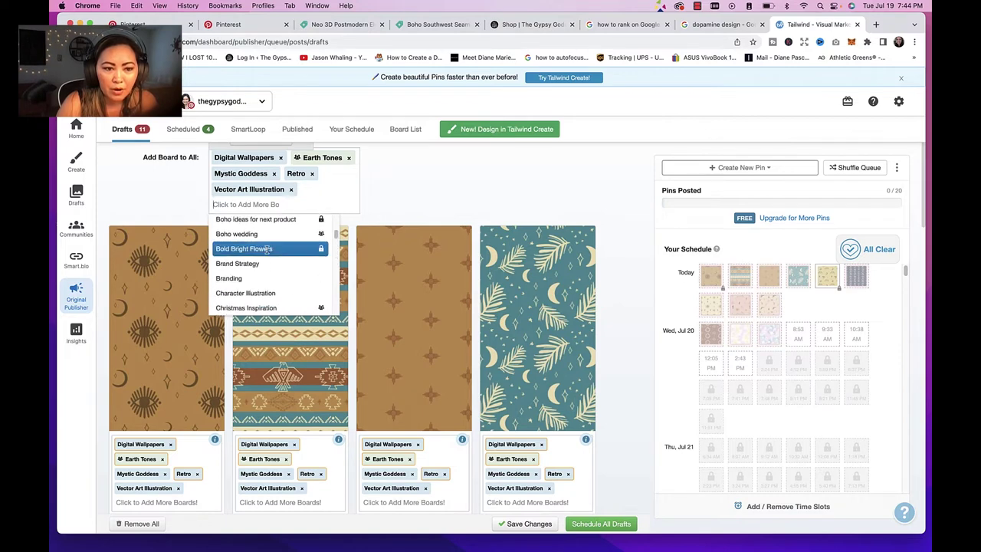
pyautogui.scroll(8, 268, 250)
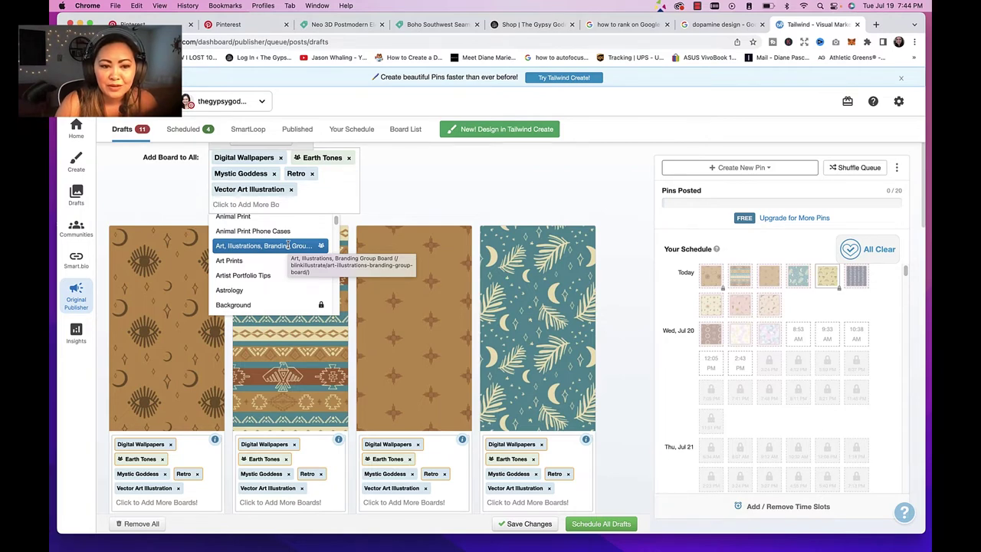
pyautogui.click(288, 246)
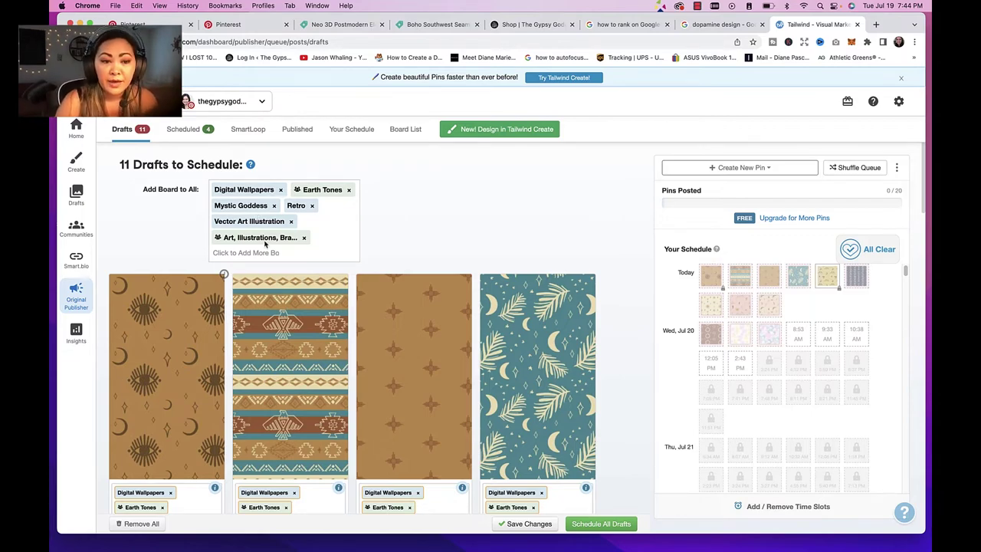
pyautogui.scroll(-1, 261, 228)
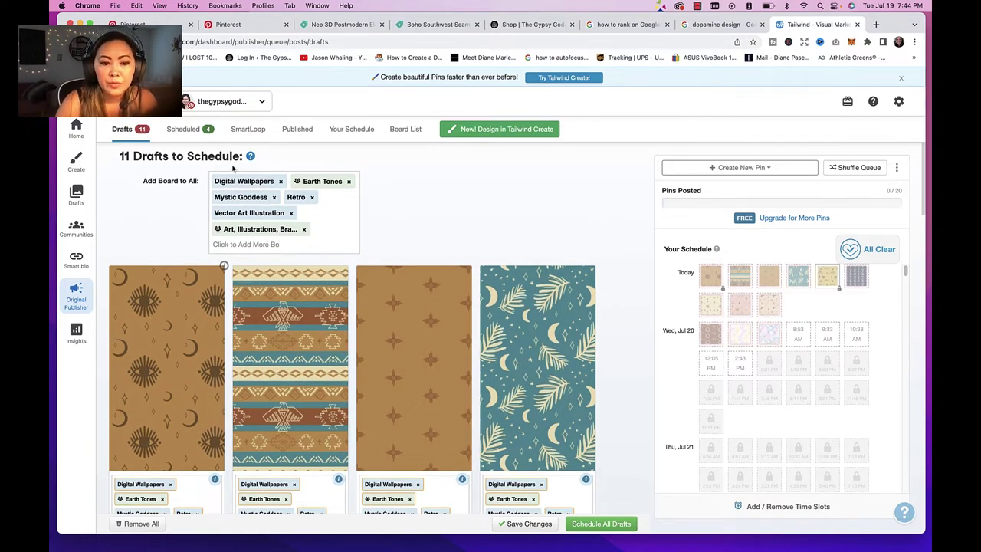
pyautogui.scroll(-5, 200, 344)
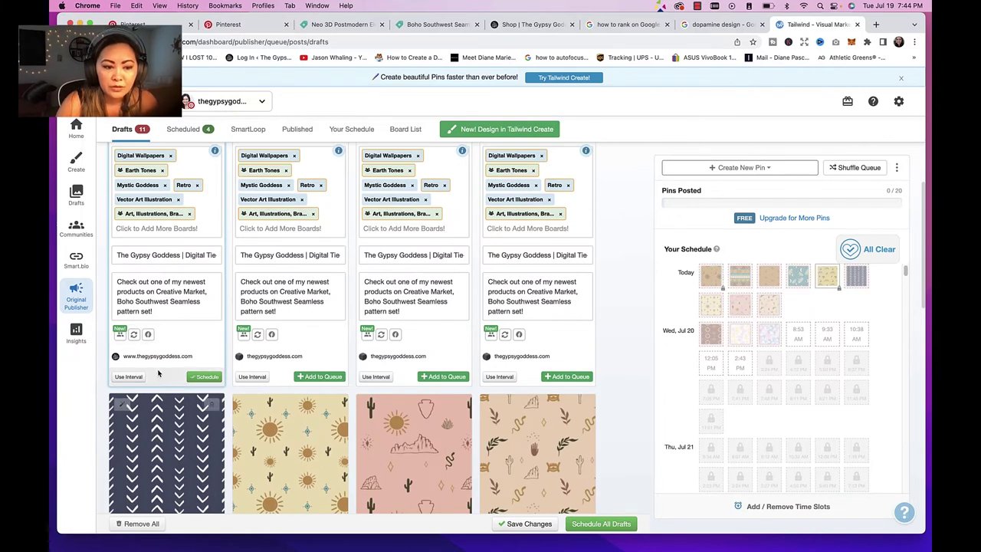
# - Replace the first pin's source URL with the copied Creative Market product link
pyautogui.click(157, 356)
pyautogui.doubleClick(155, 357)
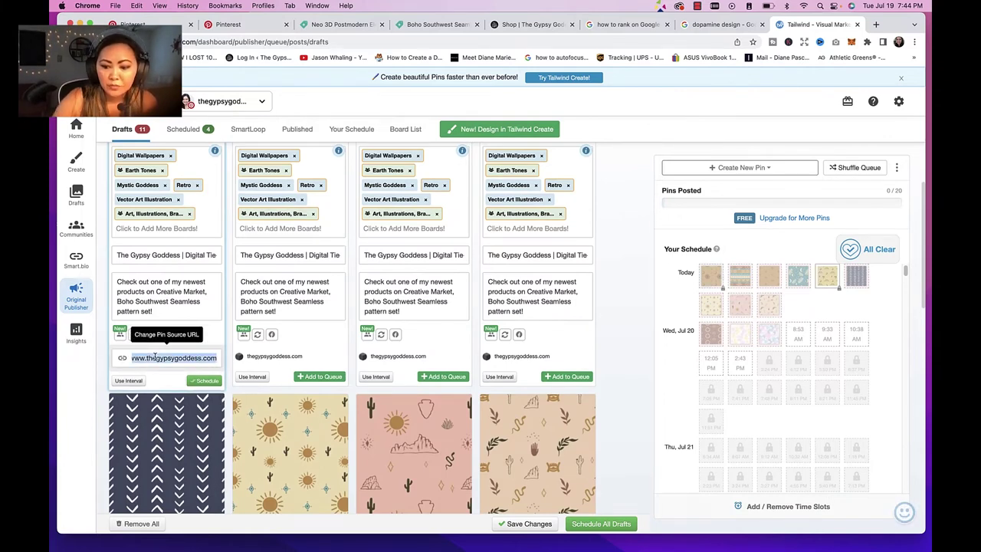
pyautogui.hotkey('ctrl', 'a')
pyautogui.press('BackSpace')
pyautogui.click(433, 24)
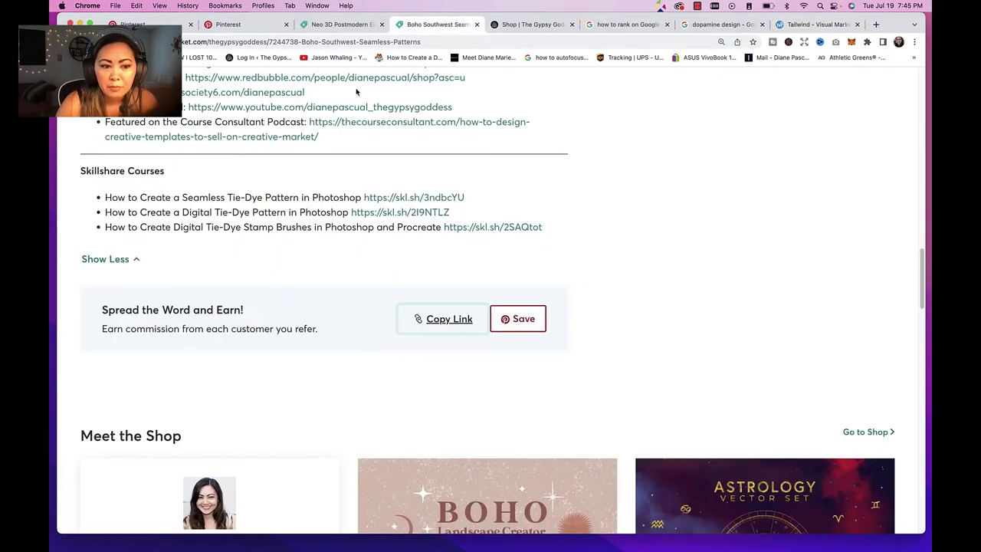
pyautogui.click(444, 320)
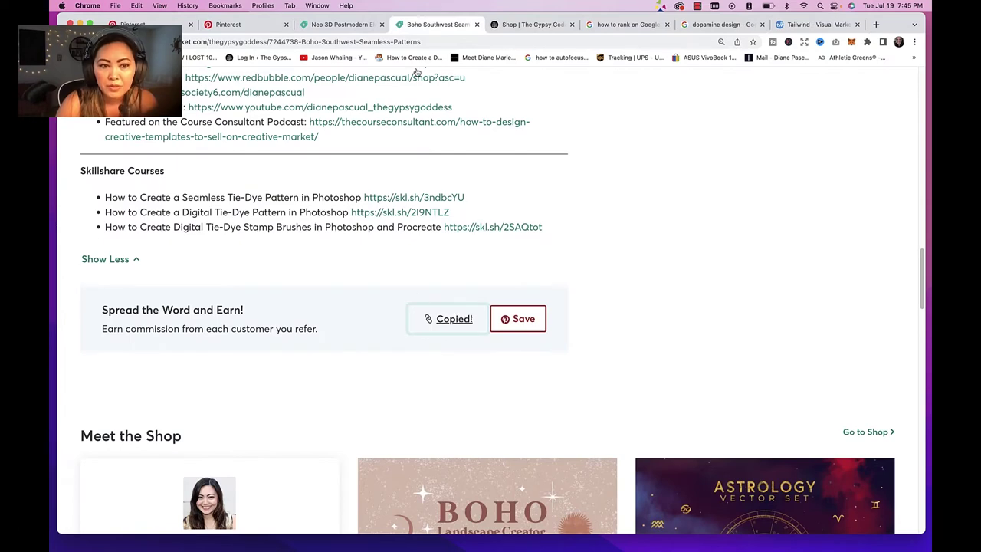
pyautogui.click(816, 25)
pyautogui.click(169, 357)
pyautogui.hotkey('ctrl', 'v')
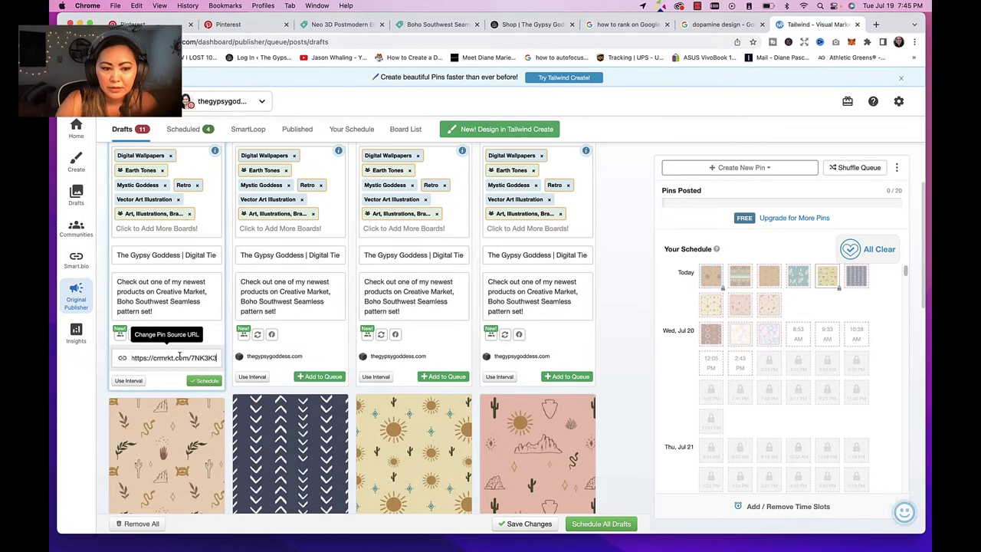
# - Paste the Creative Market link as source URL on the second, third and fourth pins
pyautogui.click(284, 357)
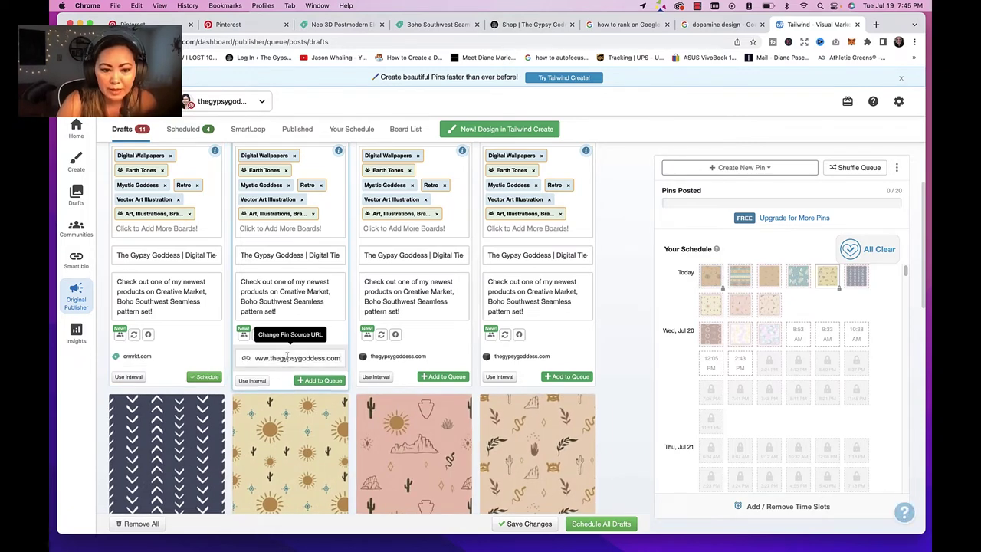
pyautogui.tripleClick(286, 357)
pyautogui.hotkey('ctrl', 'v')
pyautogui.click(410, 357)
pyautogui.hotkey('ctrl', 'v')
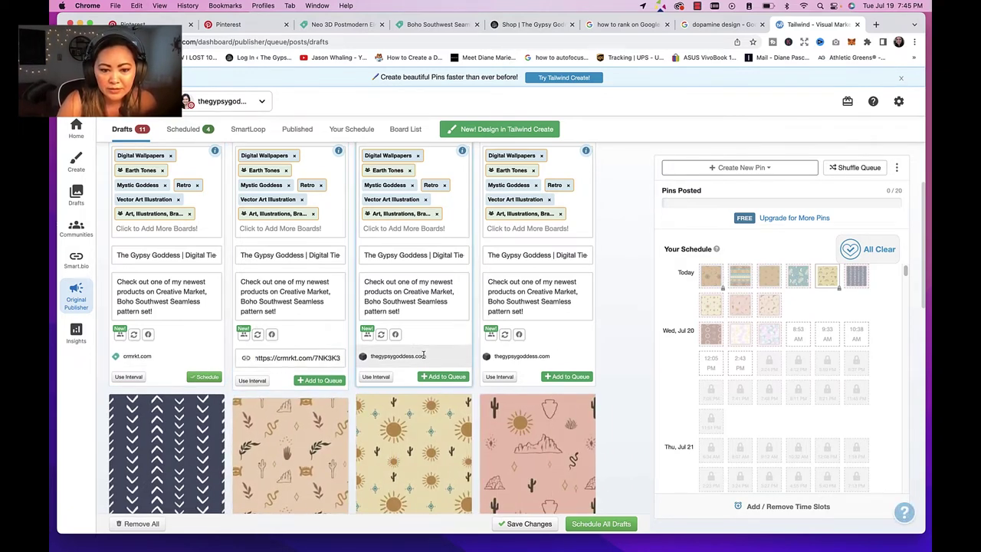
pyautogui.click(537, 358)
pyautogui.hotkey('ctrl', 'v')
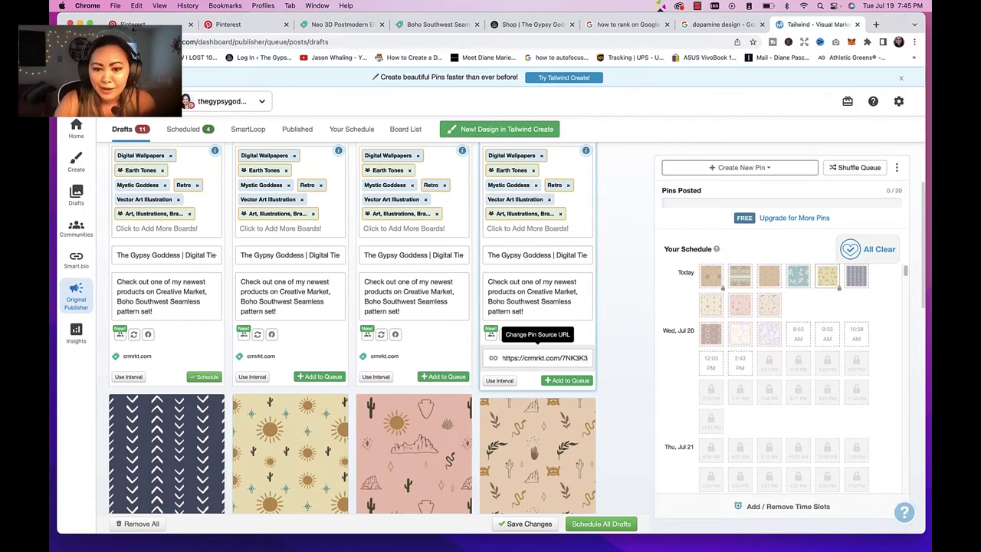
pyautogui.scroll(-5, 145, 471)
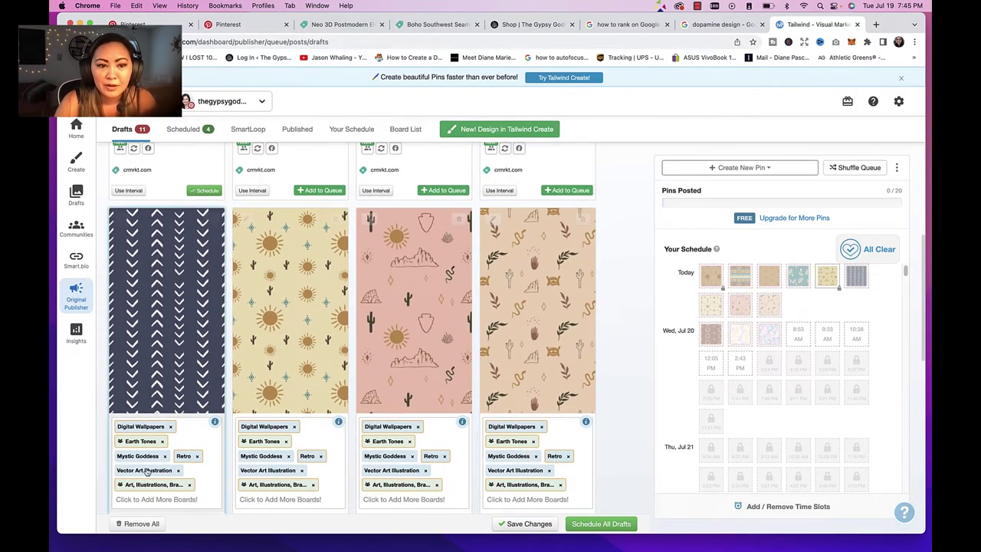
pyautogui.scroll(-7, 148, 471)
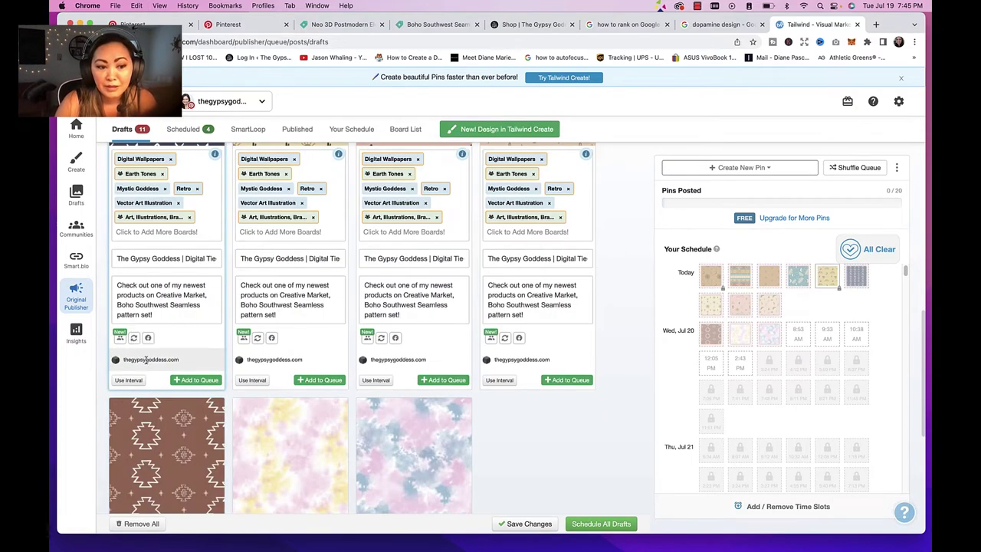
# - Replace the website URL with the Creative Market link on the next row's three pins
pyautogui.click(145, 359)
pyautogui.press('super+a')
pyautogui.press('super+v')
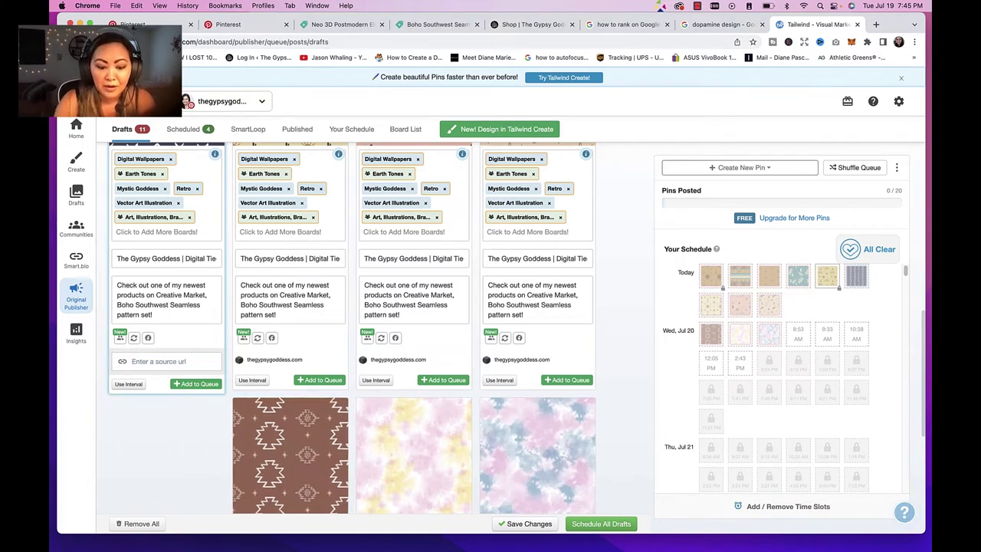
pyautogui.click(300, 354)
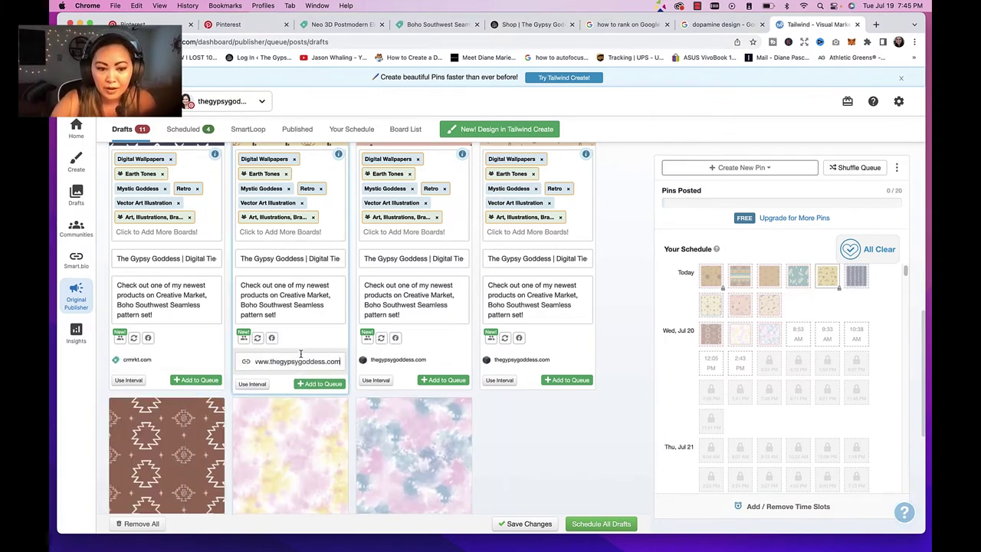
pyautogui.press('super+a')
pyautogui.press('super+v')
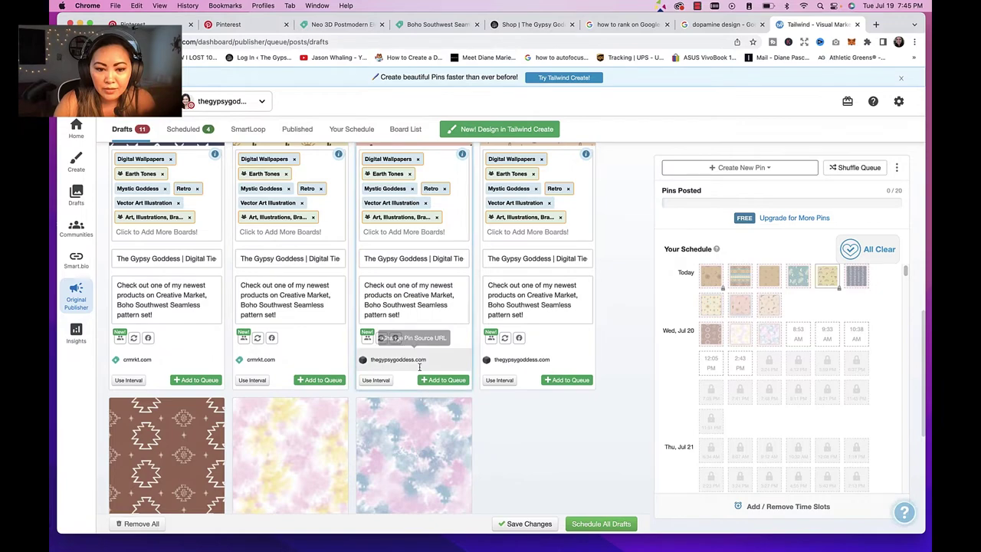
pyautogui.click(419, 367)
pyautogui.press('super+a')
pyautogui.press('super+v')
# - Look back over the updated drafts and open the account settings options
pyautogui.scroll(-5, 420, 368)
pyautogui.scroll(1, 434, 383)
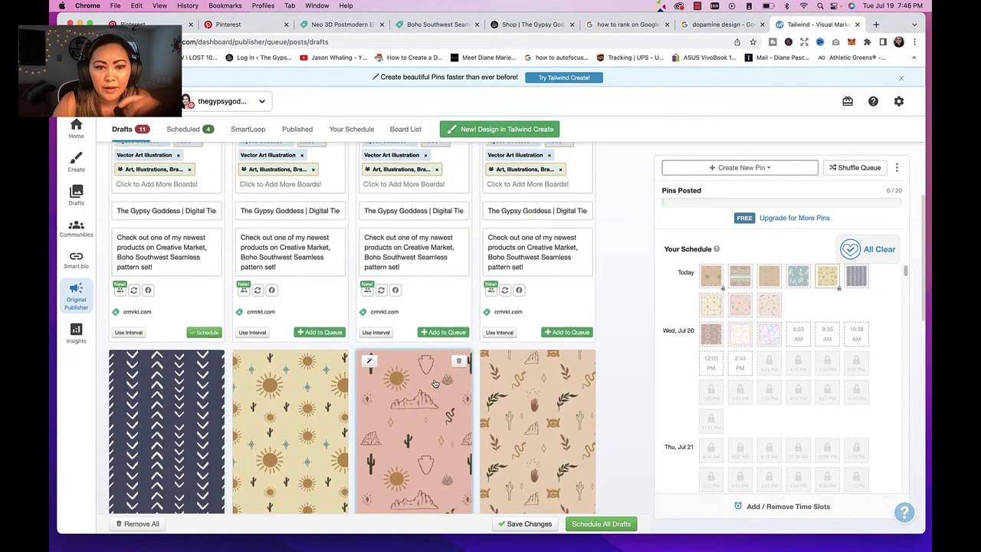
pyautogui.scroll(1, 434, 383)
pyautogui.scroll(10, 328, 287)
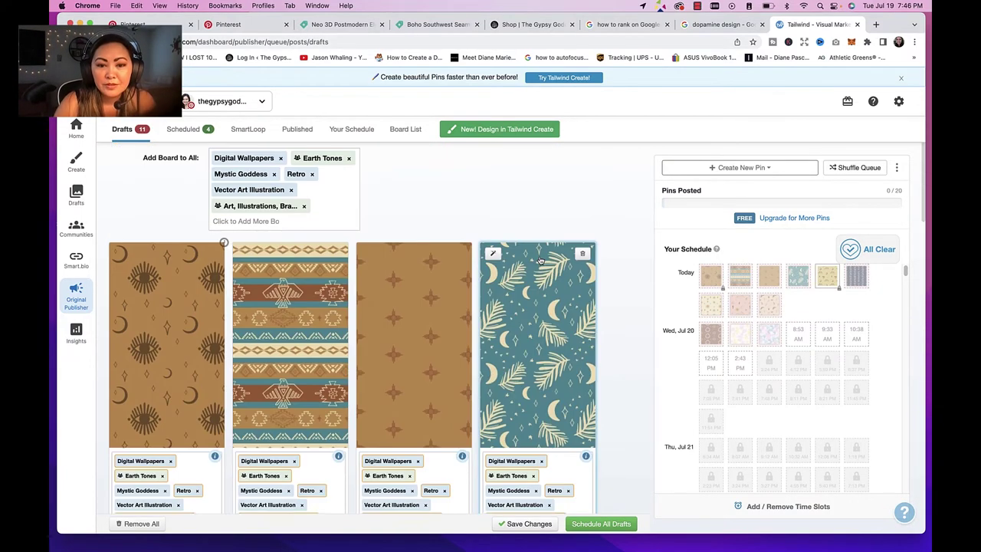
pyautogui.click(898, 101)
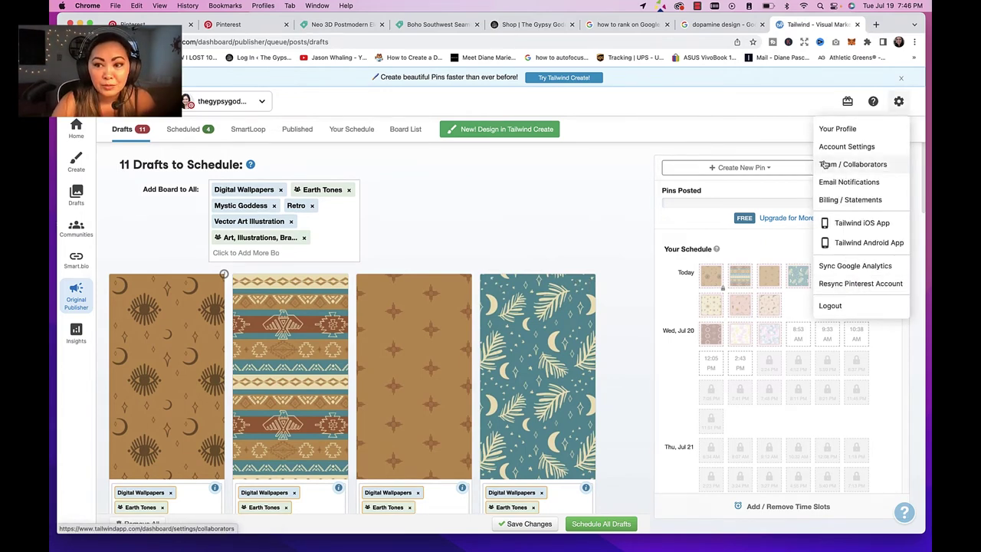
pyautogui.hotkey('ctrl', 'Tab')
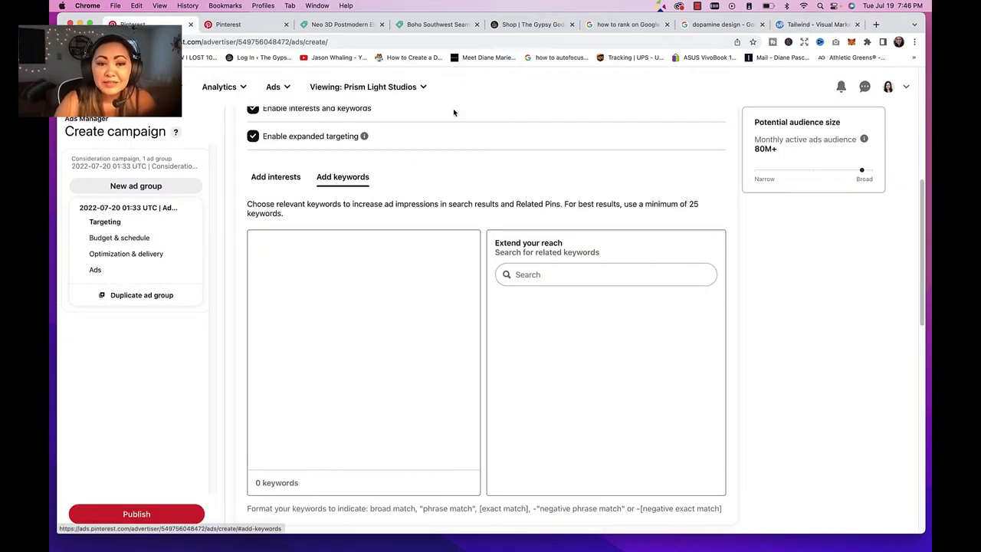
# - Resume the unfinished consideration campaign draft and continue to the ad group details
pyautogui.scroll(2, 453, 113)
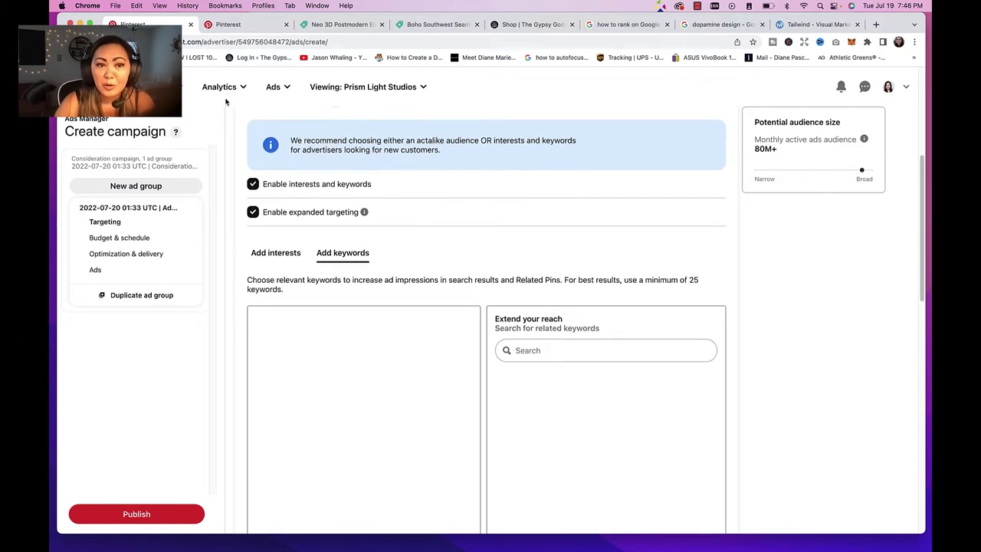
pyautogui.click(287, 95)
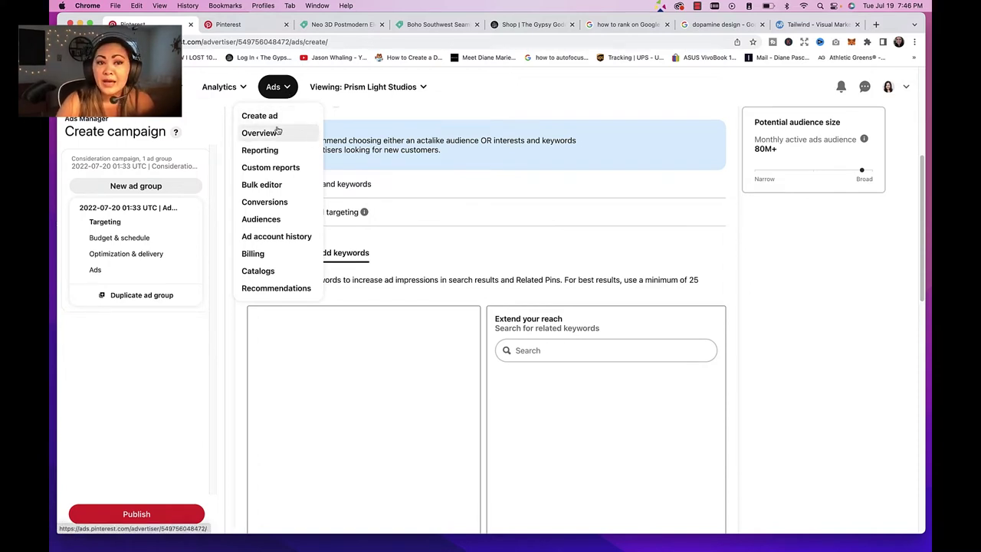
pyautogui.click(278, 121)
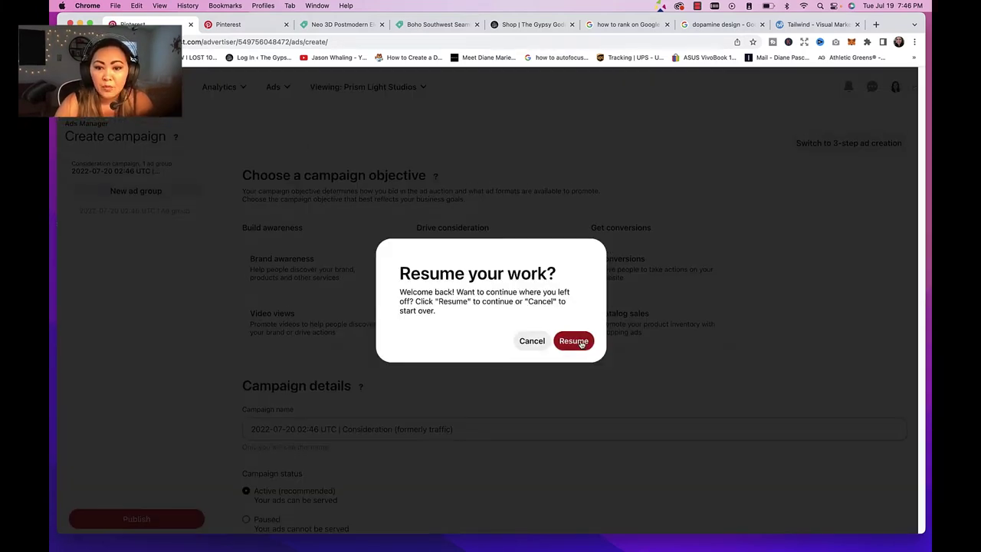
pyautogui.press('Return')
pyautogui.scroll(-2, 500, 222)
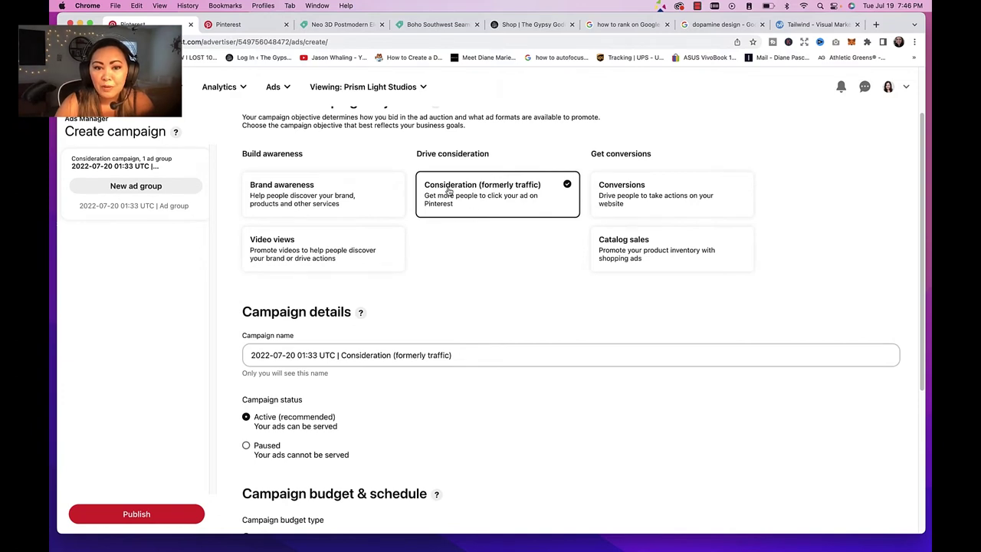
pyautogui.scroll(-6, 451, 259)
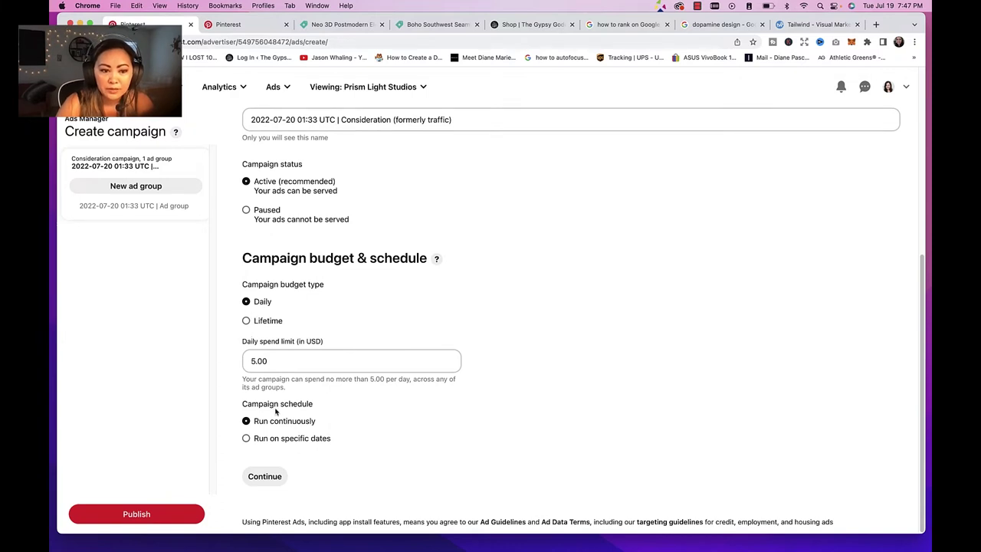
pyautogui.click(264, 475)
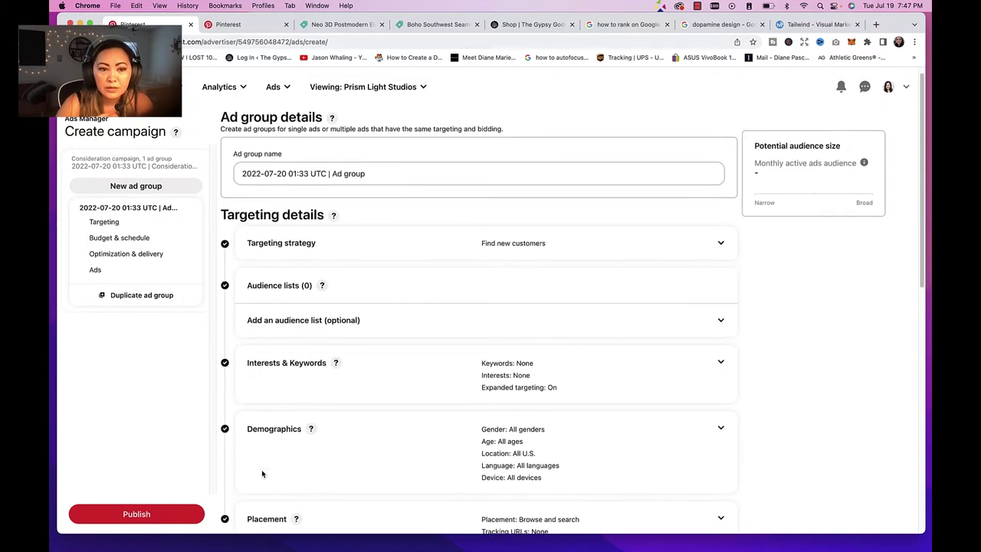
# - Expand Interests & Keywords targeting and switch to the Add keywords tab
pyautogui.scroll(-2, 274, 295)
pyautogui.click(274, 295)
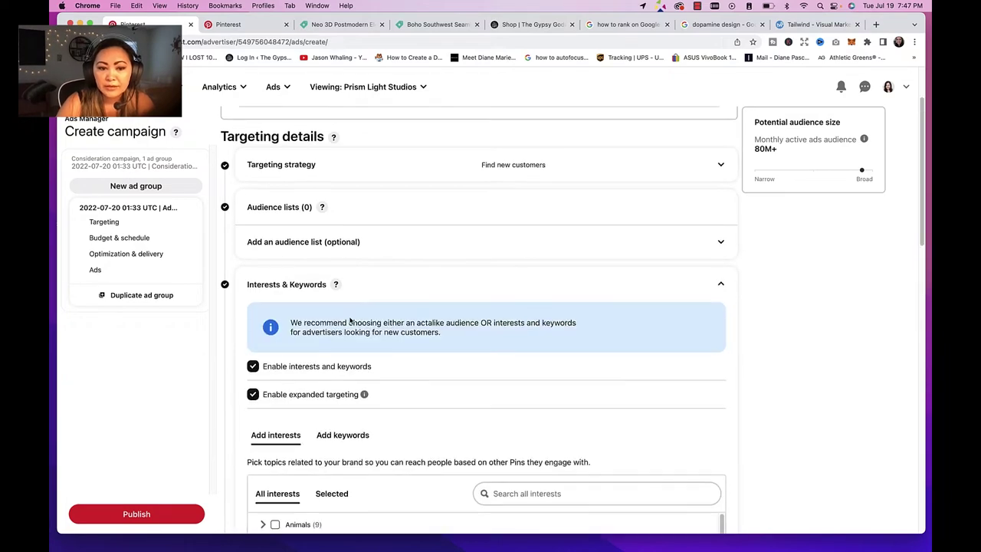
pyautogui.scroll(-5, 350, 322)
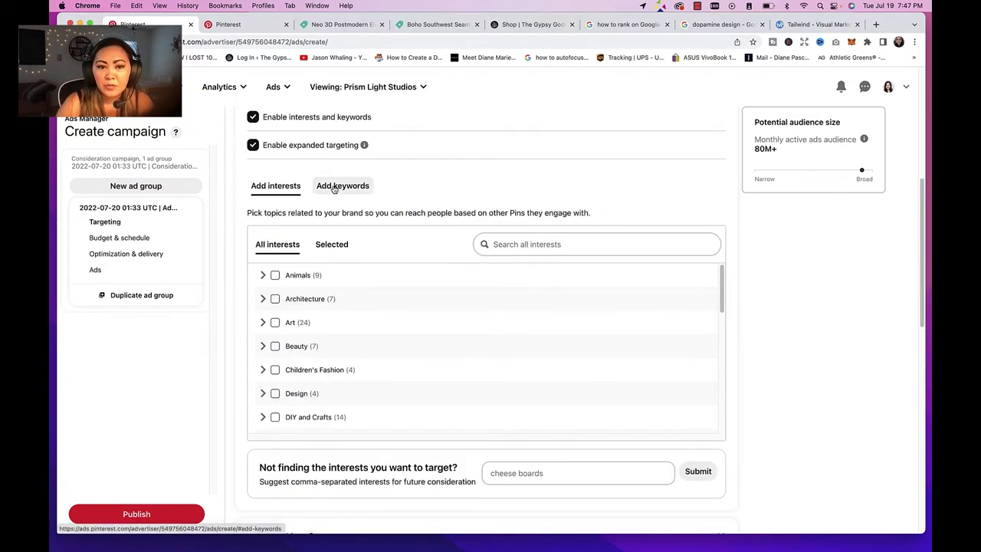
pyautogui.click(335, 190)
pyautogui.scroll(-3, 412, 265)
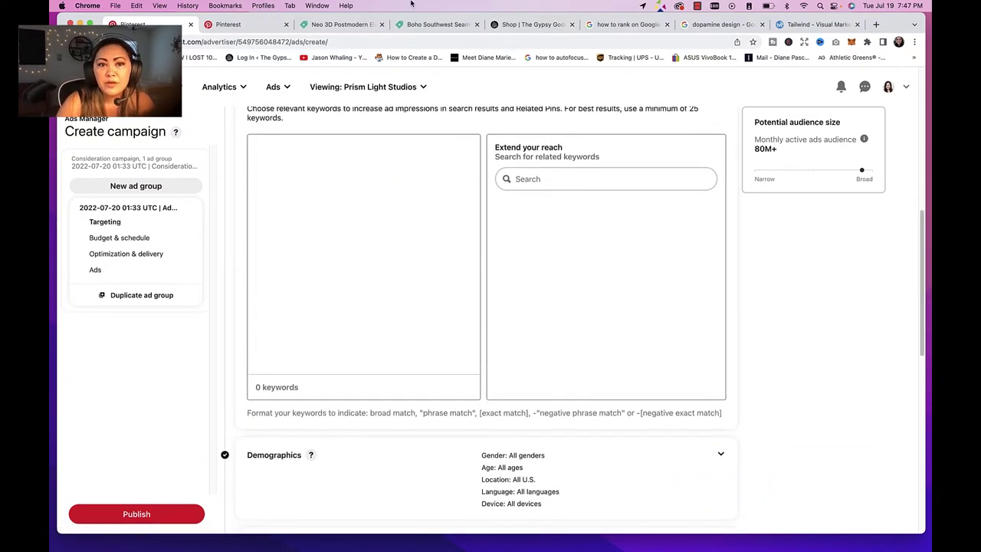
pyautogui.click(423, 26)
# - Scroll the Boho Southwest Seamless Patterns page to its Keep Exploring tags like Southwest and Boho
pyautogui.scroll(-15, 409, 214)
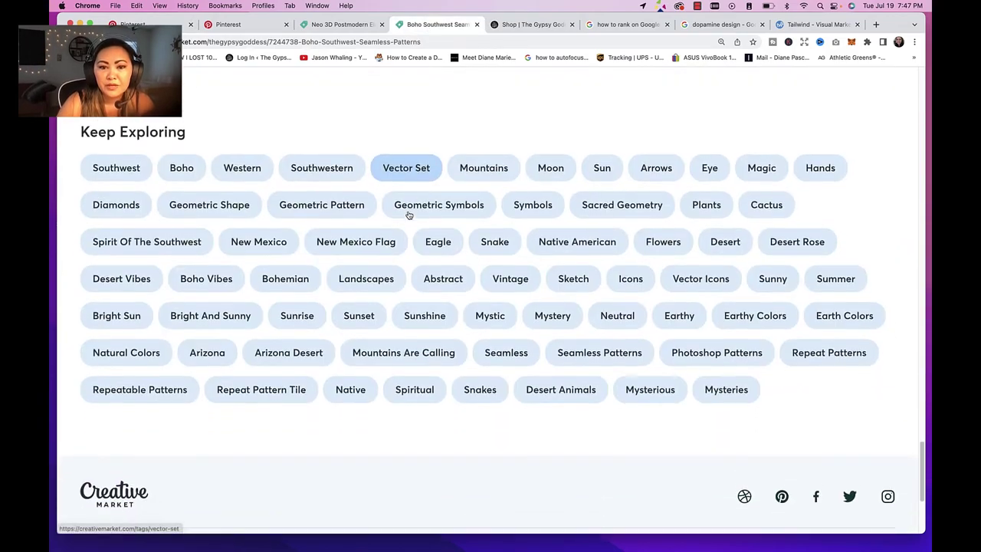
pyautogui.scroll(2, 409, 215)
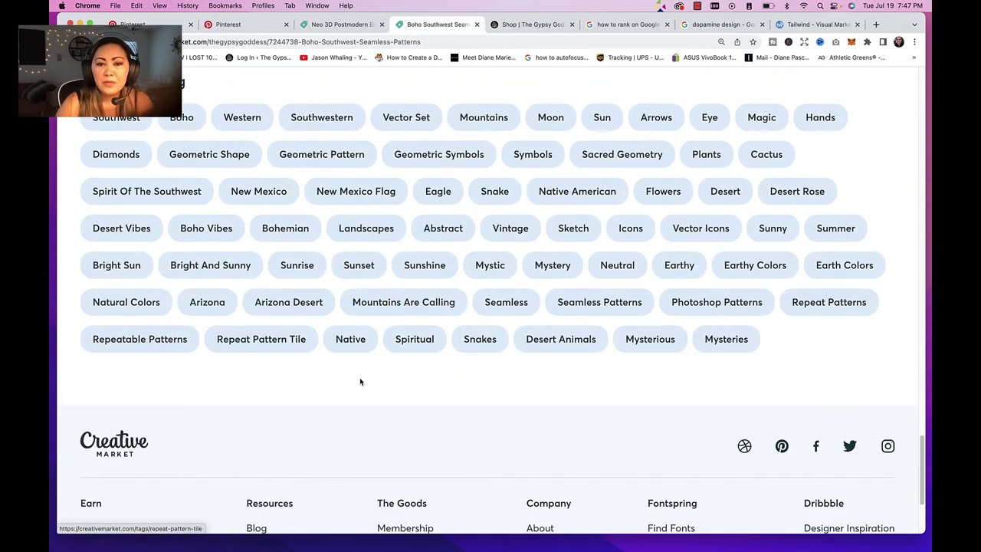
pyautogui.scroll(5, 372, 335)
pyautogui.scroll(6, 374, 331)
pyautogui.scroll(-4, 375, 331)
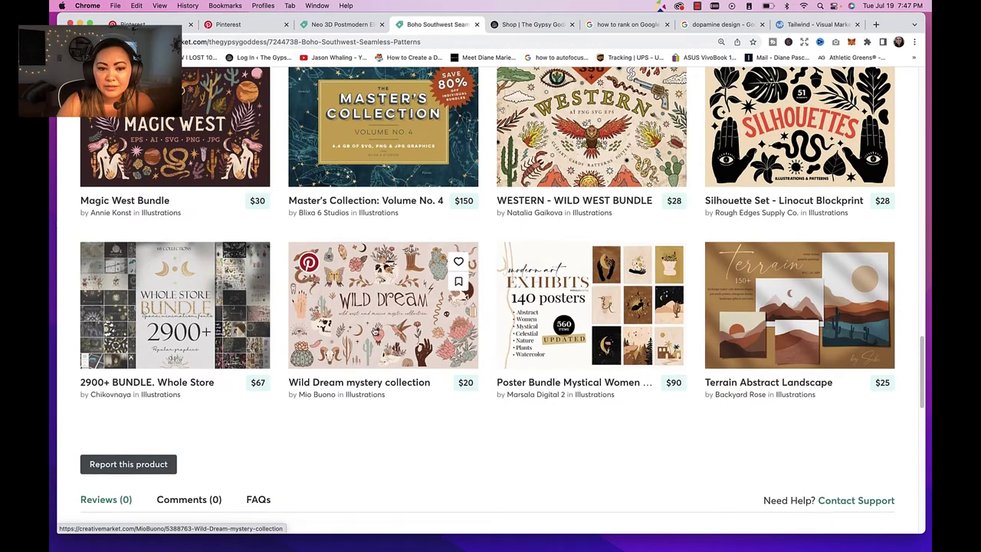
pyautogui.scroll(-5, 374, 331)
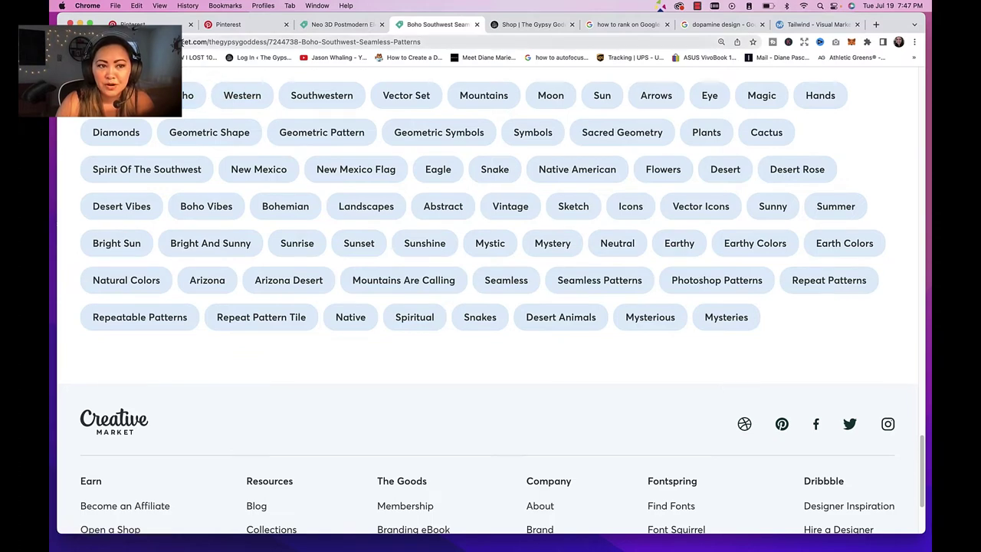
pyautogui.click(146, 24)
# - Search 'southwest', add nine suggestions including southwest tattoo and southwest, and select the keyword list
pyautogui.click(576, 178)
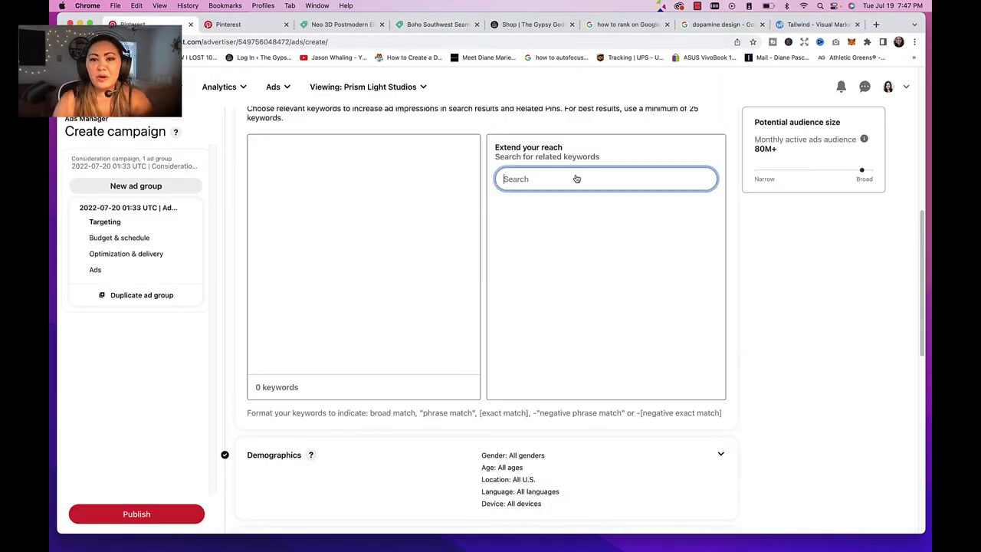
pyautogui.write('southwest')
pyautogui.scroll(-4, 565, 285)
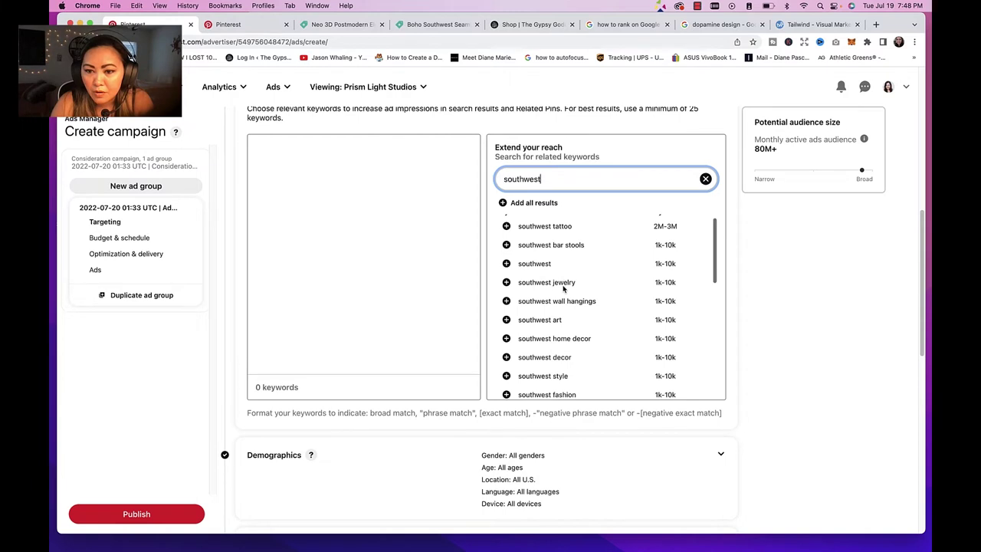
pyautogui.scroll(-6, 563, 288)
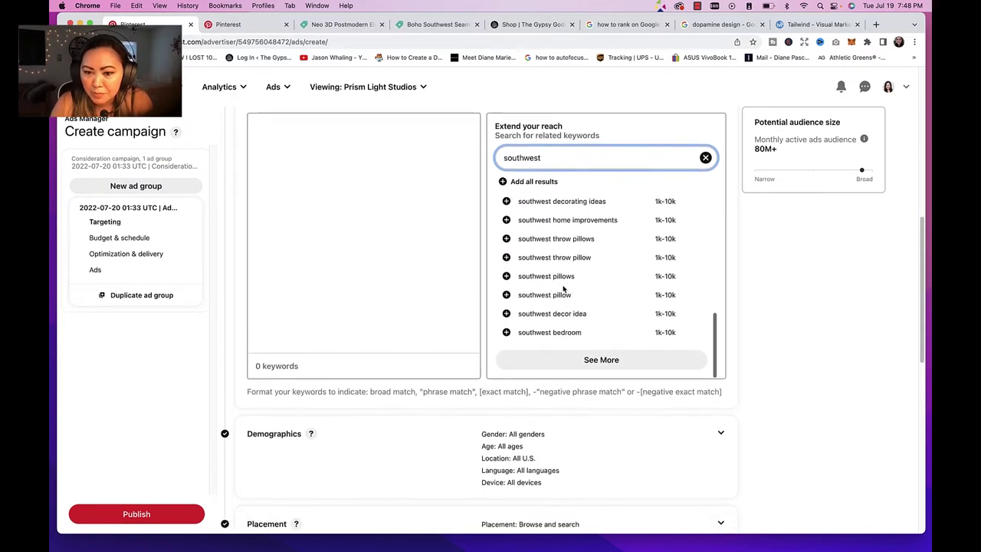
pyautogui.scroll(10, 563, 289)
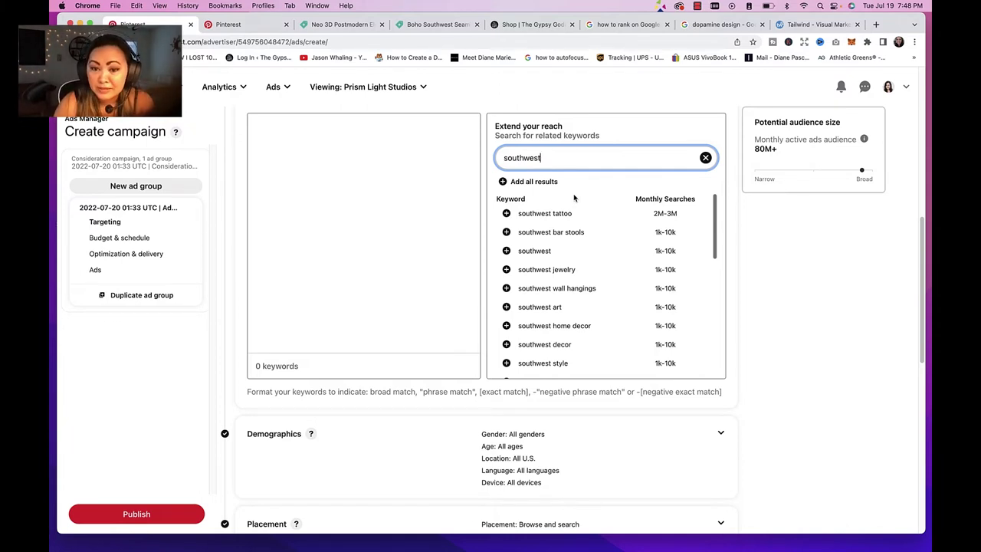
pyautogui.click(505, 213)
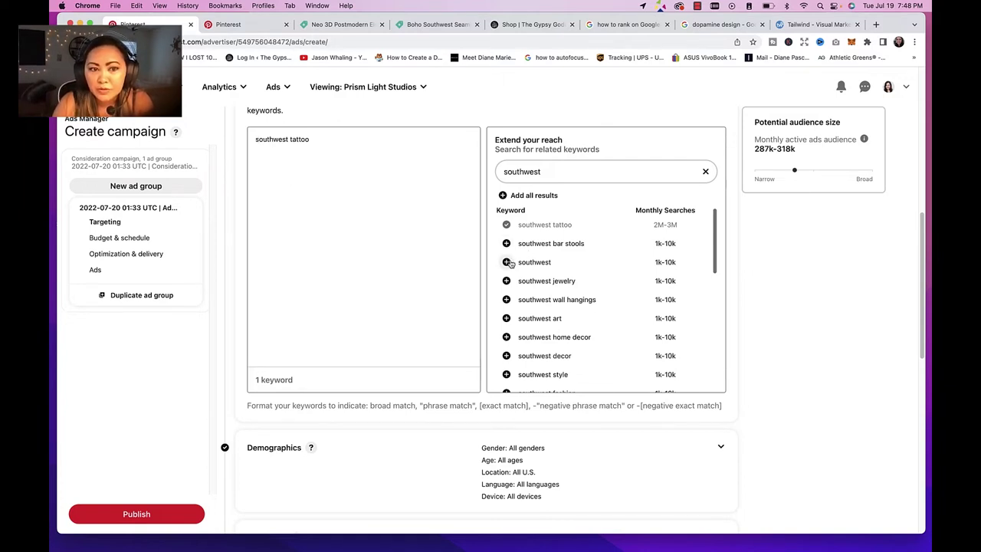
pyautogui.click(506, 262)
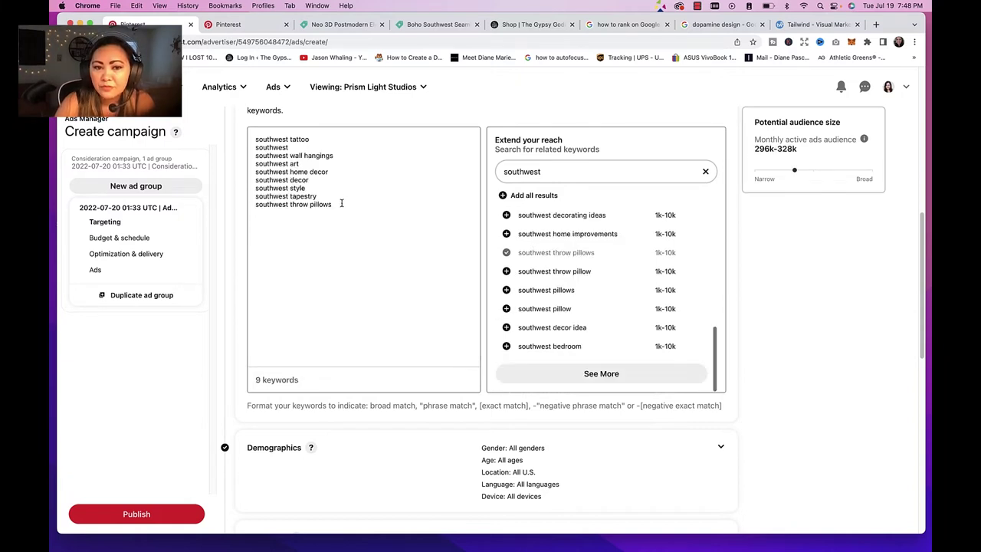
pyautogui.moveTo(342, 203); pyautogui.dragTo(248, 141)
pyautogui.press('super+c')
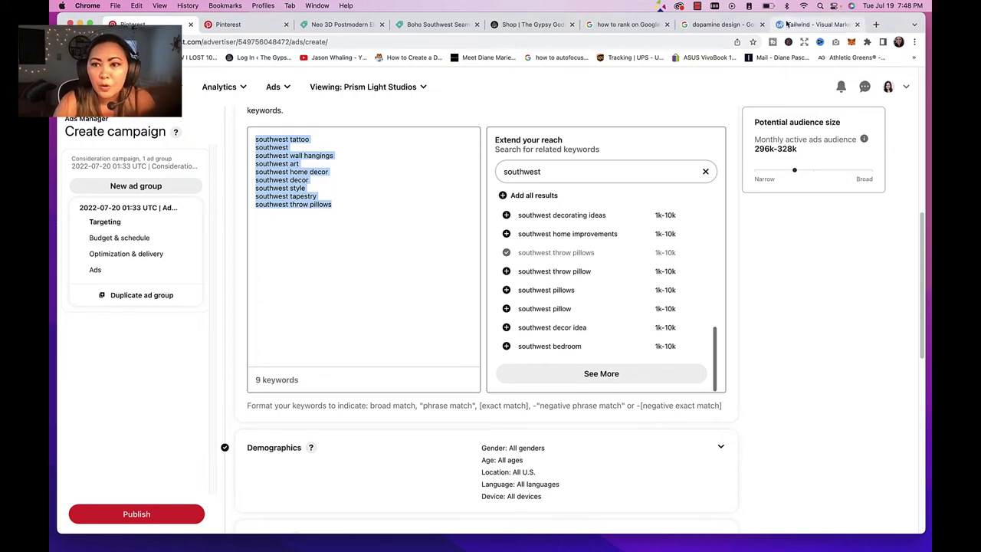
pyautogui.click(816, 24)
# - Paste the southwest keywords into the first pin's description as a comma-separated paragraph and copy it
pyautogui.scroll(-5, 185, 346)
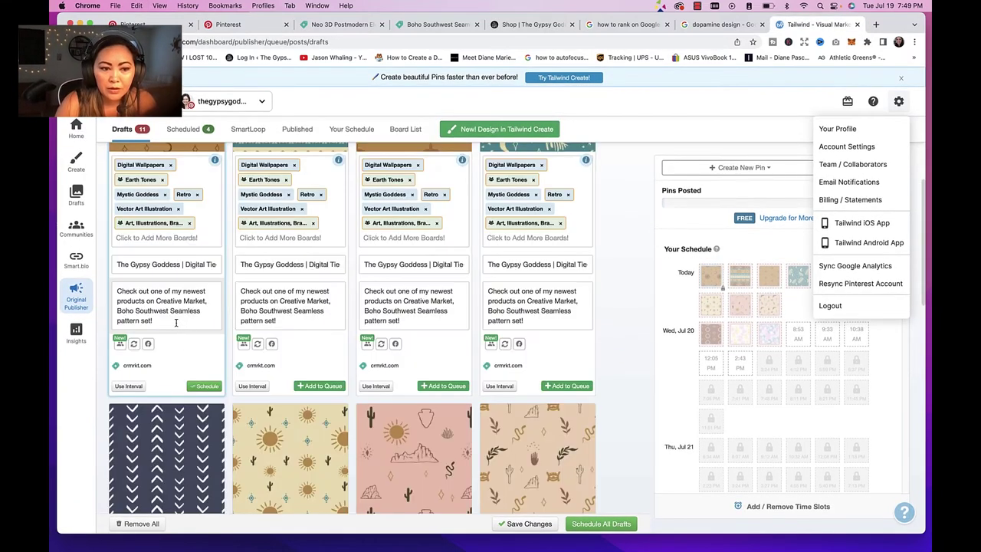
pyautogui.click(177, 324)
pyautogui.press('Return')
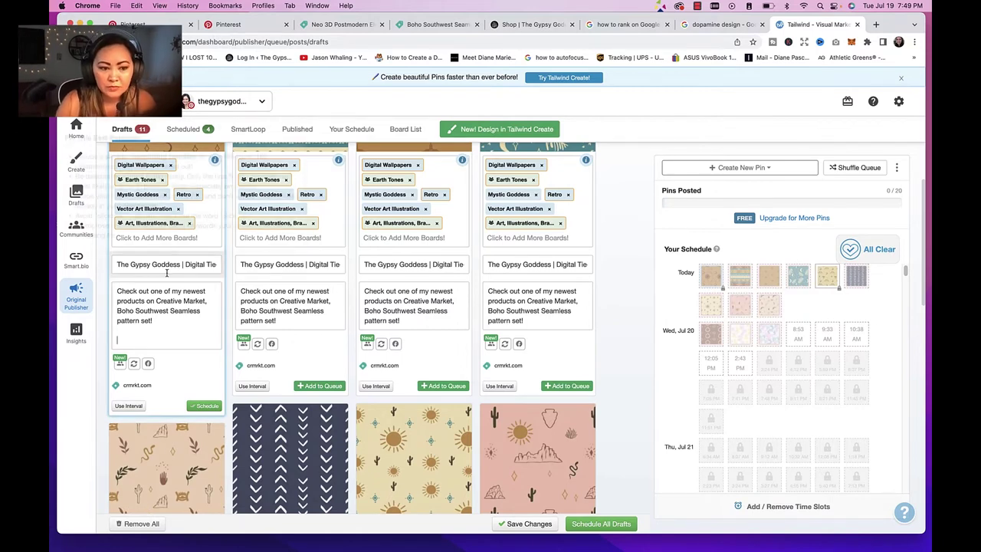
pyautogui.press('super+v')
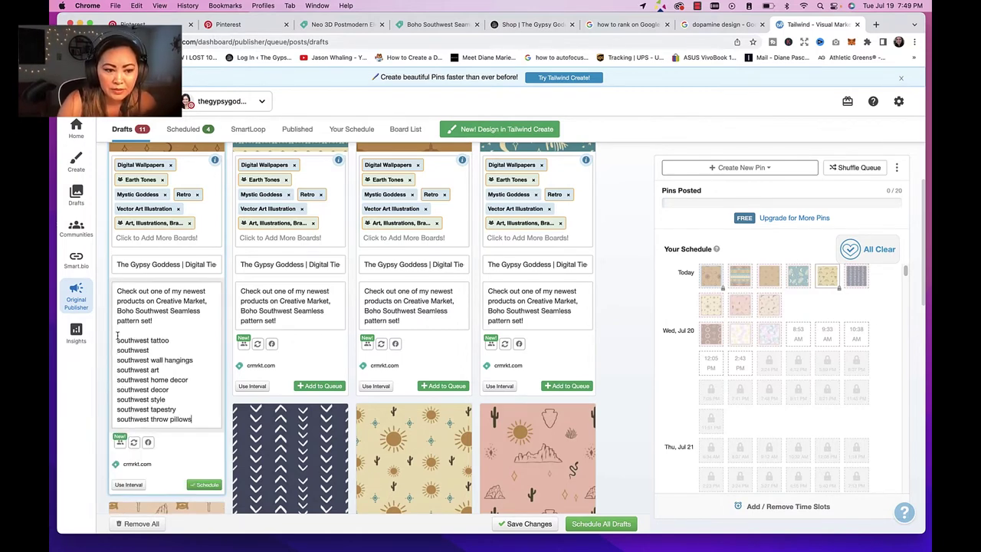
pyautogui.click(169, 339)
pyautogui.press('Delete')
pyautogui.write(', southwest,')
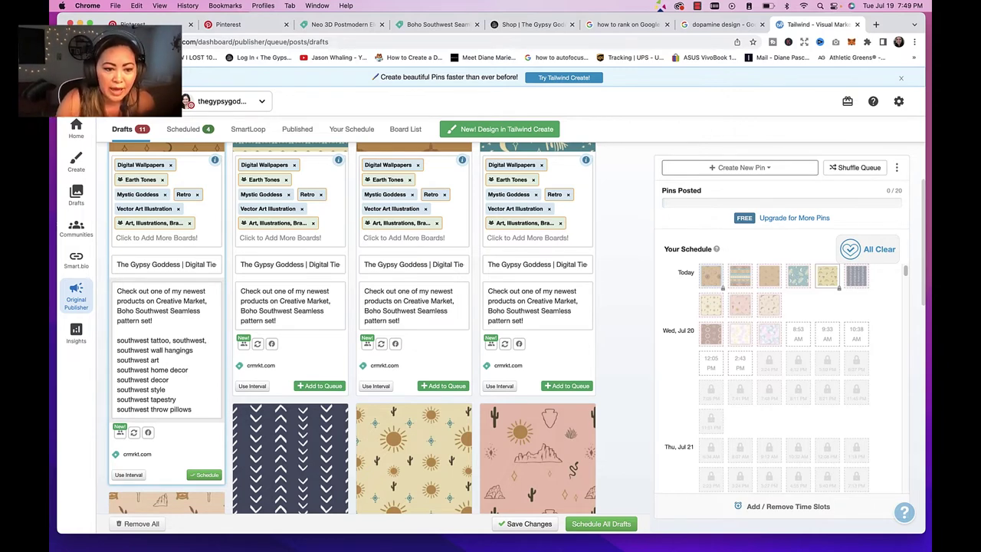
pyautogui.click(202, 342)
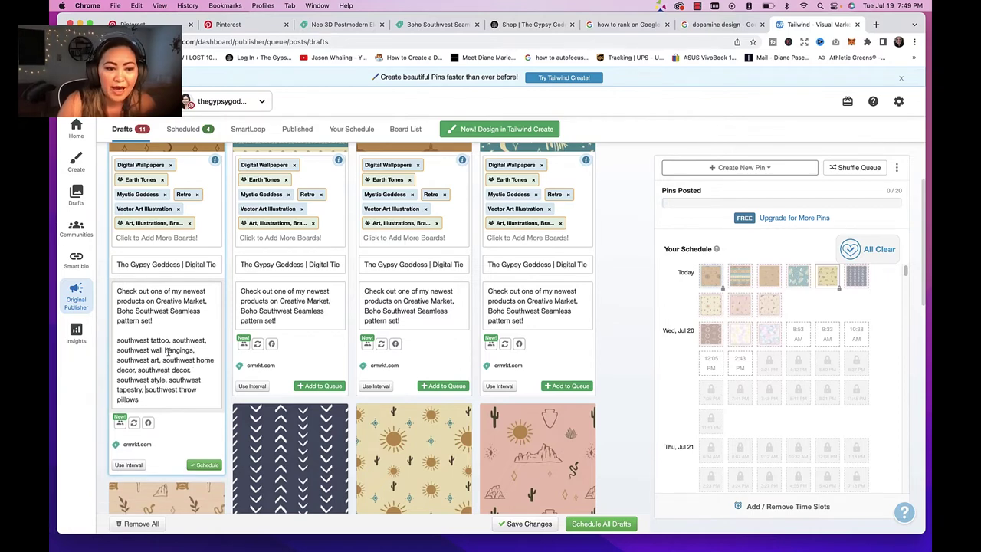
pyautogui.moveTo(142, 400); pyautogui.dragTo(112, 345)
pyautogui.press('super+c')
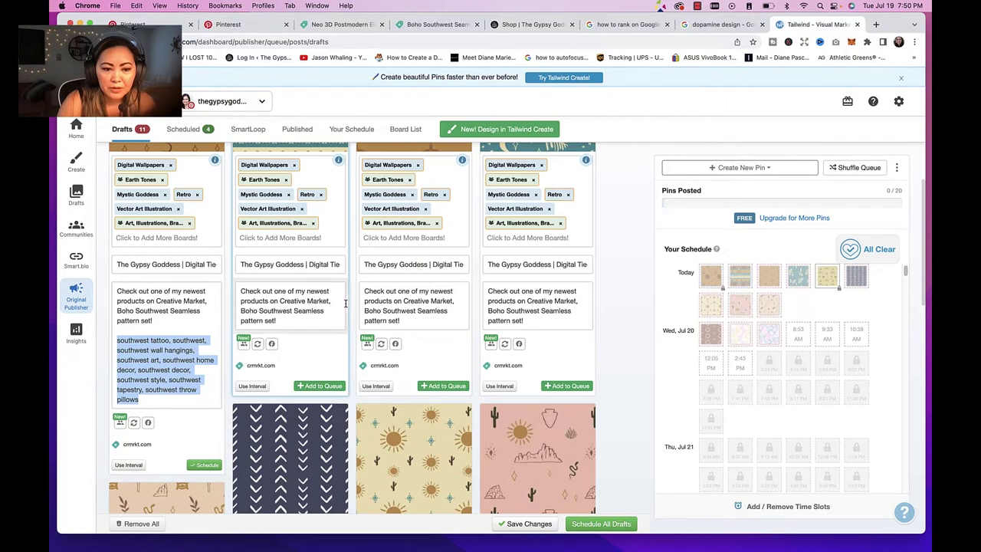
# - Paste the keyword paragraph into the second, third and fourth pins' descriptions
pyautogui.click(315, 318)
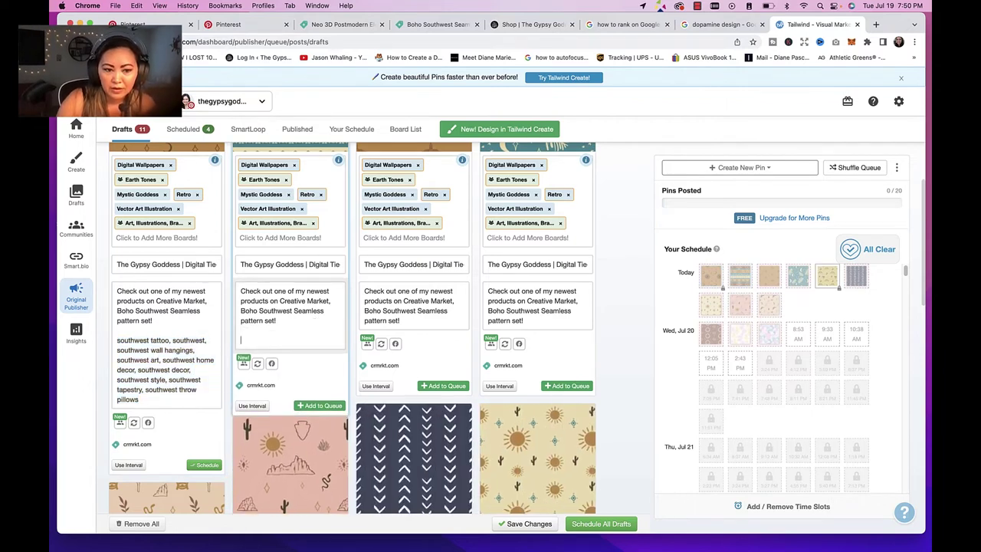
pyautogui.press('super+v')
pyautogui.click(414, 314)
pyautogui.press('super+v')
pyautogui.scroll(-1, 414, 321)
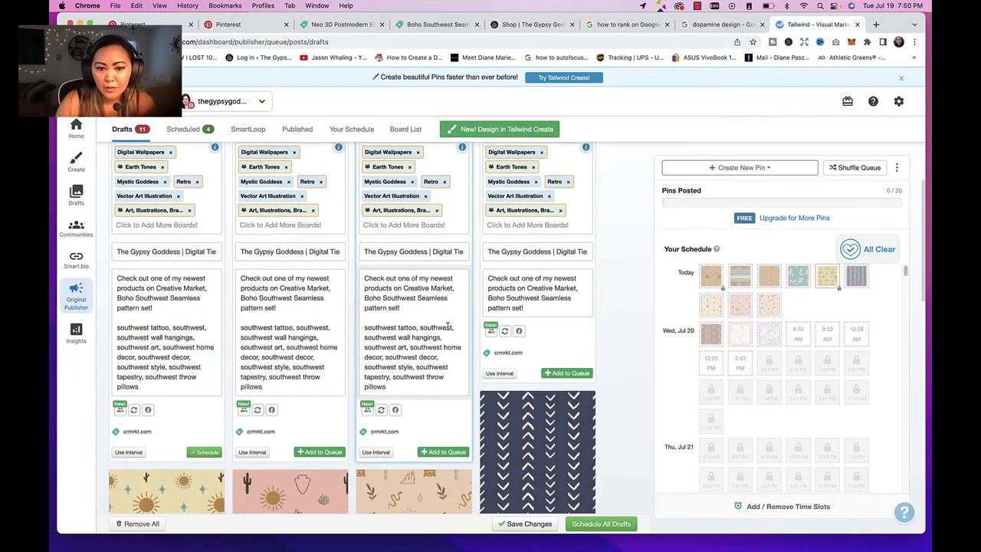
pyautogui.click(541, 309)
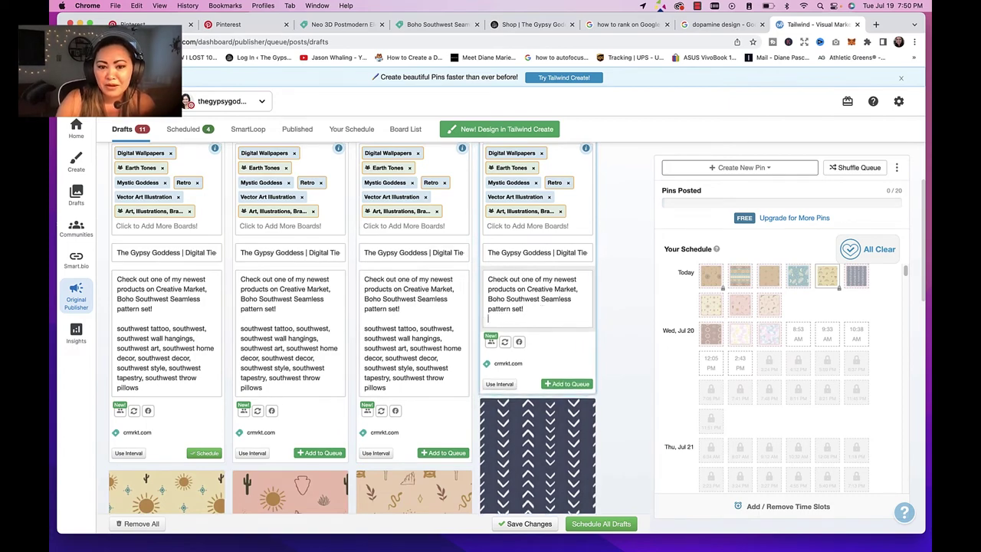
pyautogui.press('super+v')
# - Review the remaining draft descriptions and schedule all pin drafts at once
pyautogui.scroll(-3, 352, 303)
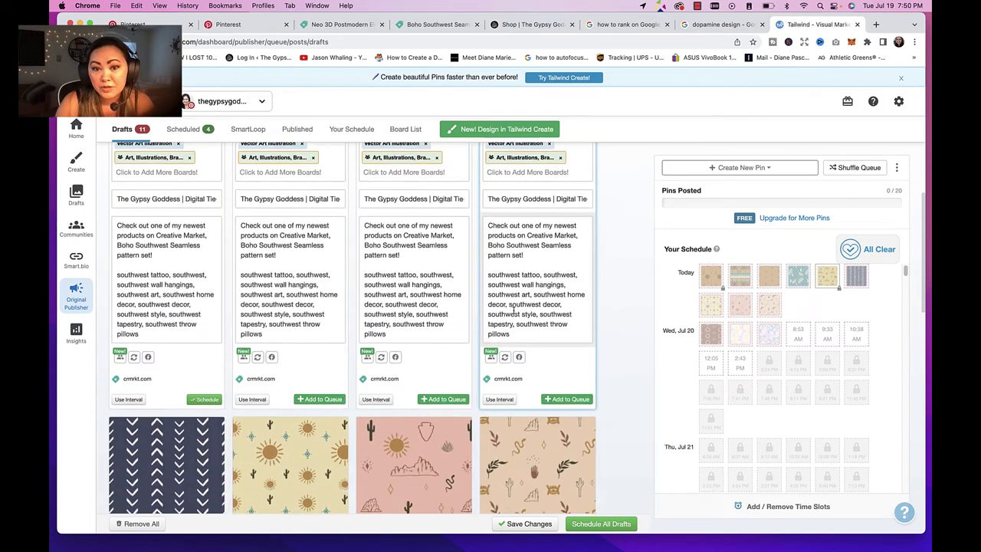
pyautogui.scroll(-5, 352, 303)
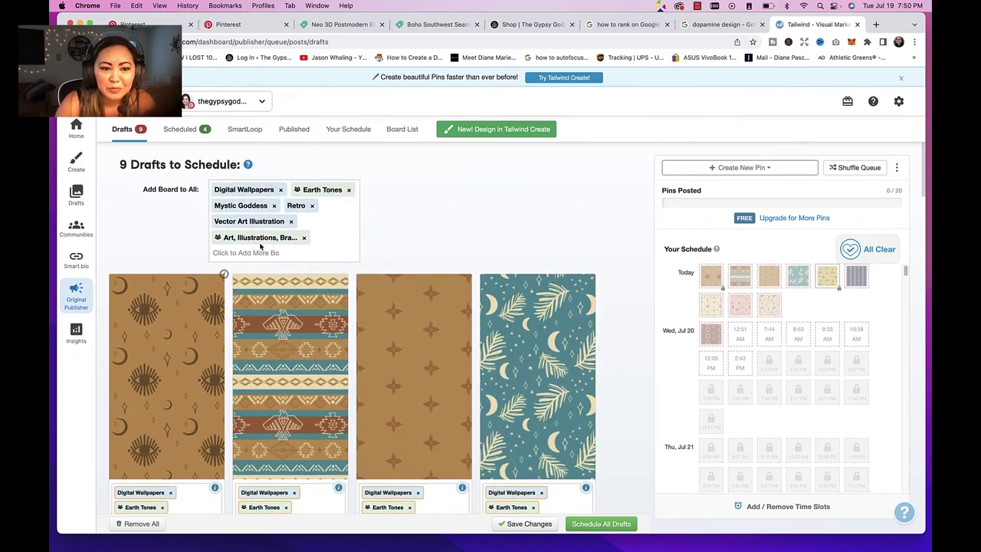
pyautogui.scroll(-5, 260, 245)
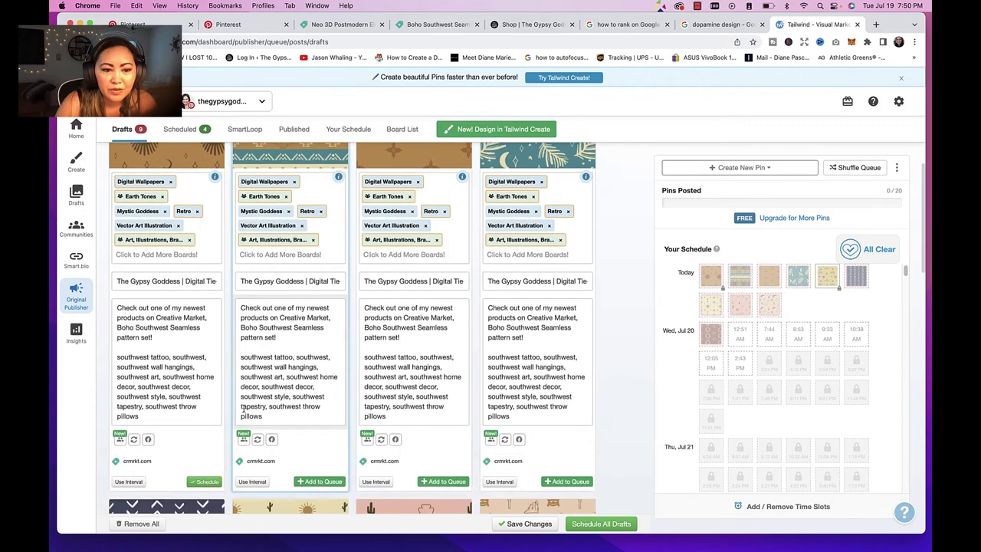
pyautogui.scroll(-3, 244, 410)
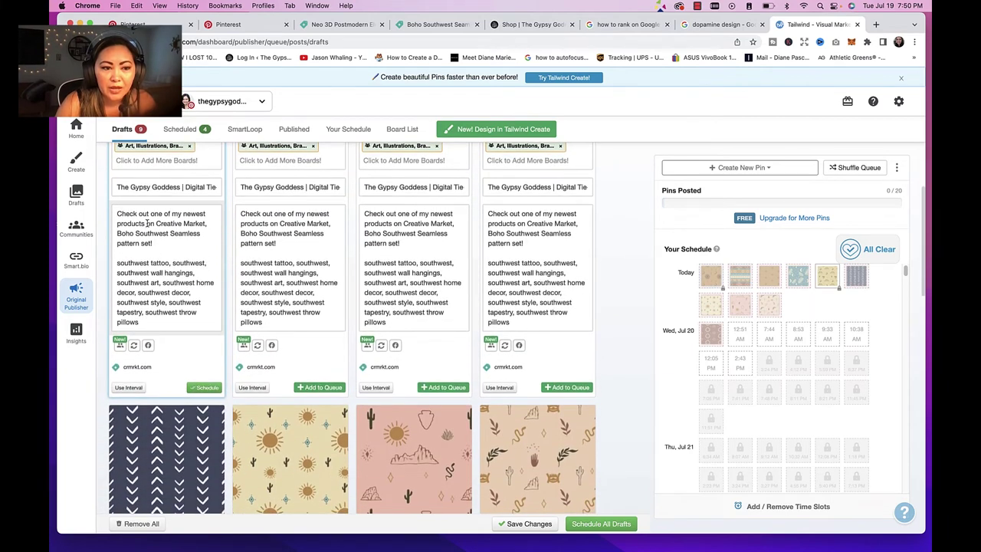
pyautogui.moveTo(157, 244); pyautogui.dragTo(116, 214)
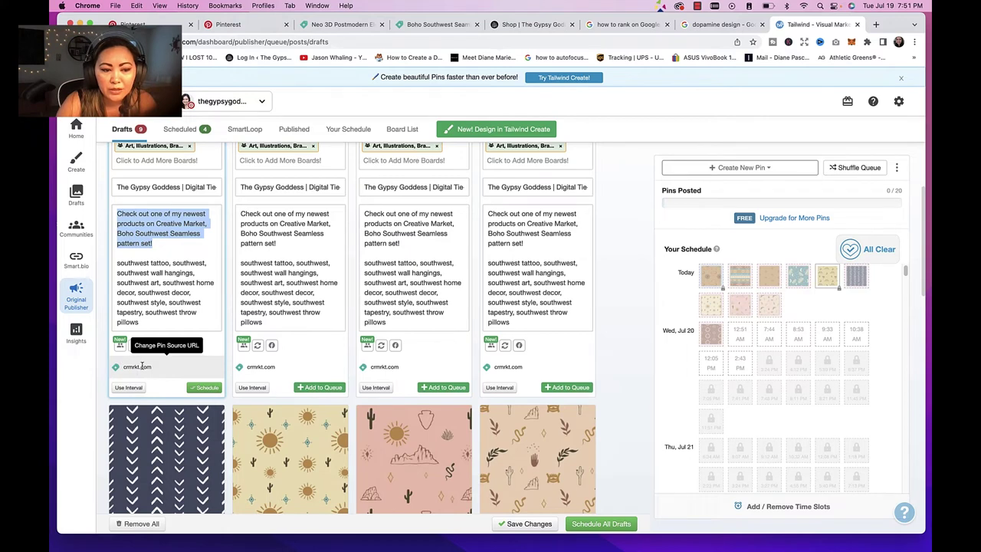
pyautogui.scroll(-2, 141, 368)
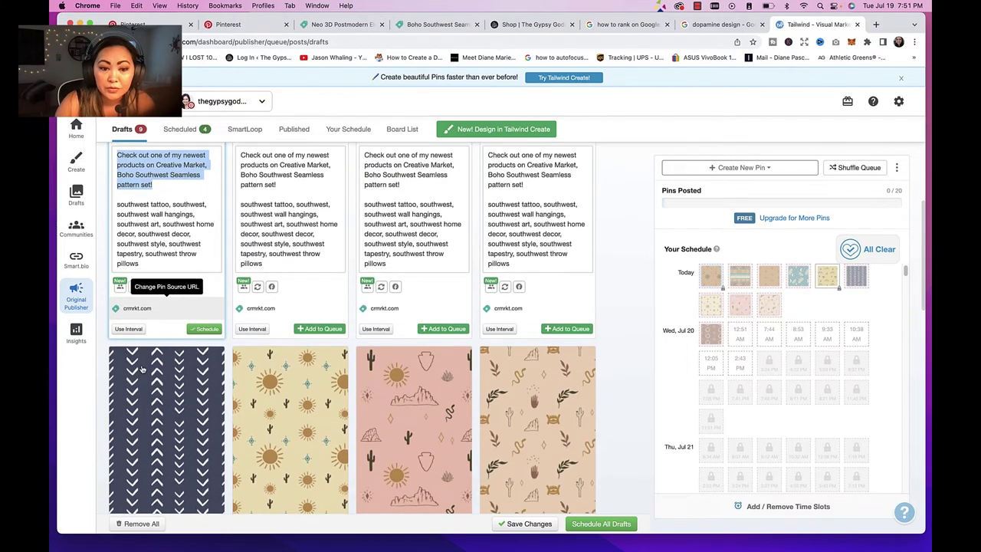
pyautogui.scroll(-3, 422, 361)
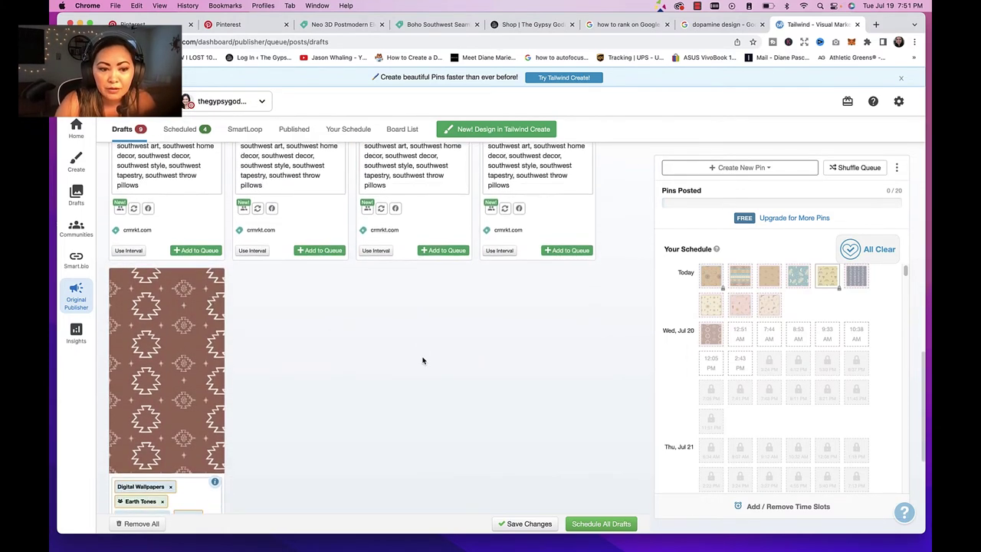
pyautogui.scroll(5, 423, 361)
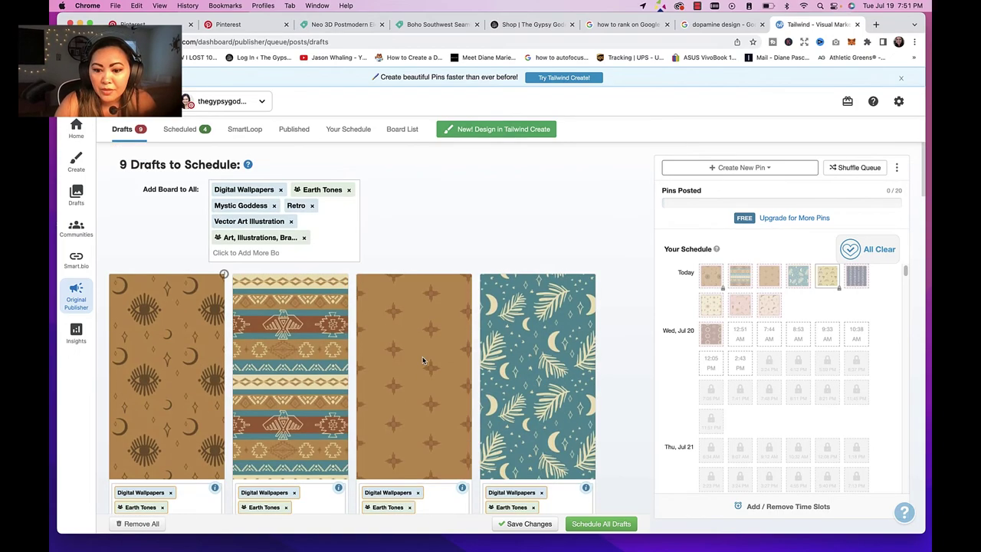
pyautogui.click(595, 523)
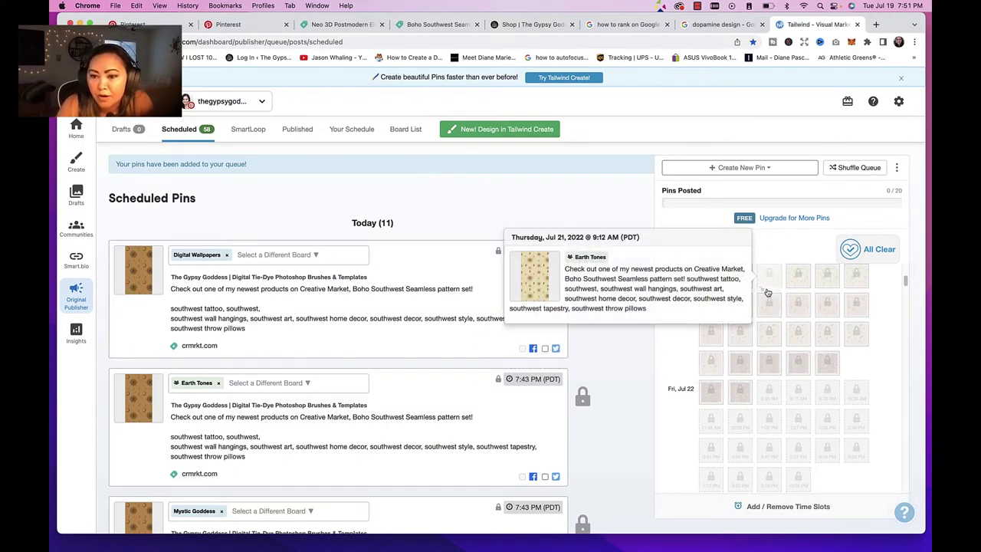
# - Review the 58 Scheduled Pins and the Your Schedule calendar slots, with 0 drafts left
pyautogui.scroll(3, 767, 306)
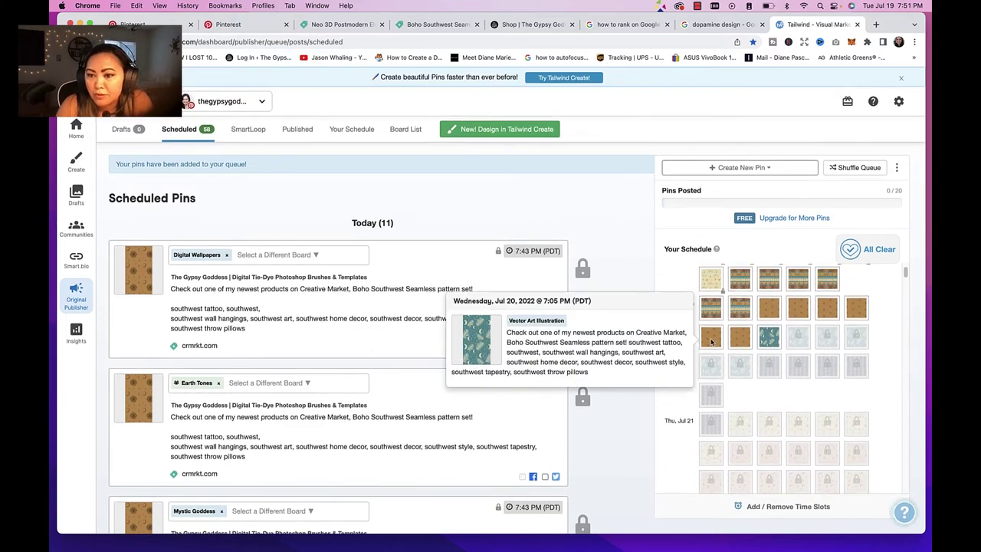
pyautogui.scroll(1, 743, 301)
pyautogui.scroll(1, 743, 300)
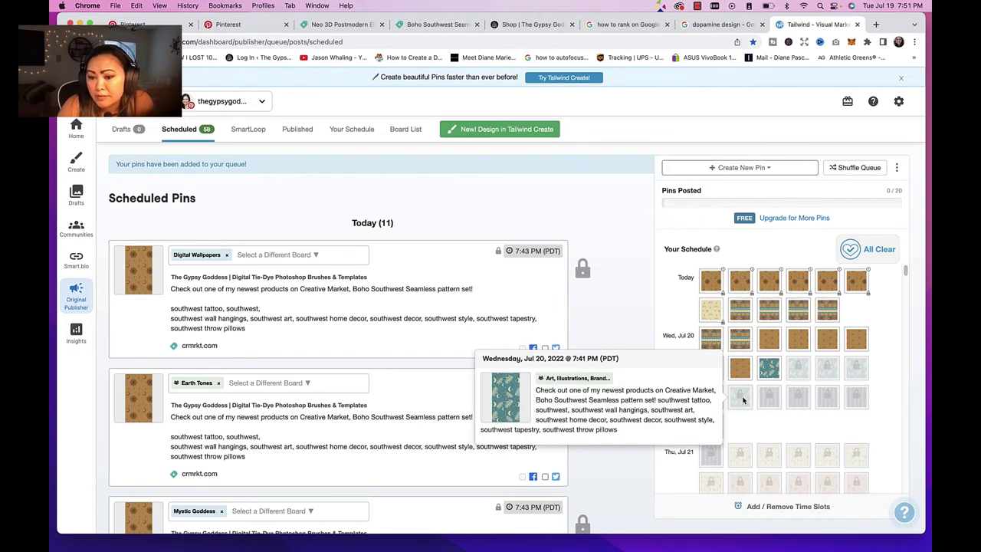
pyautogui.moveTo(738, 369)
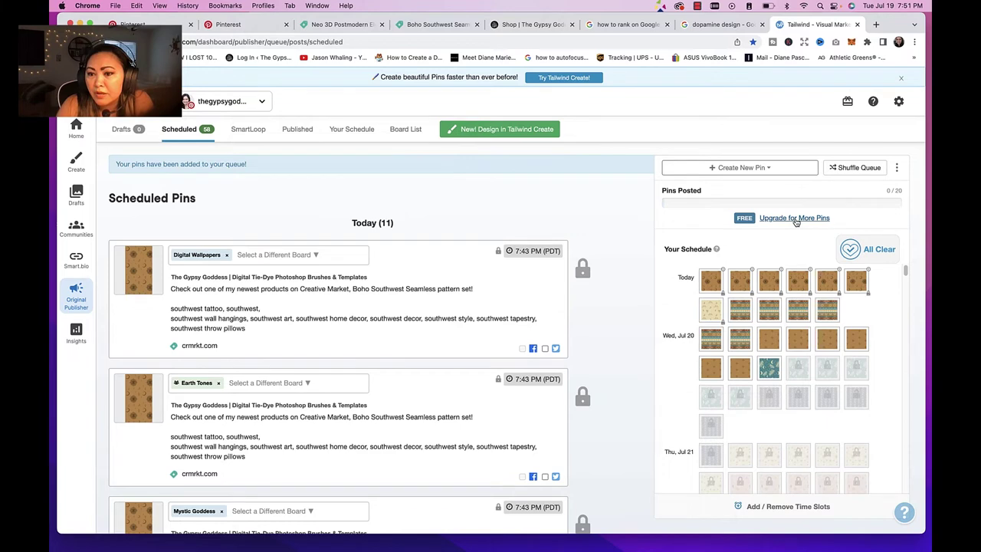
pyautogui.scroll(-3, 668, 352)
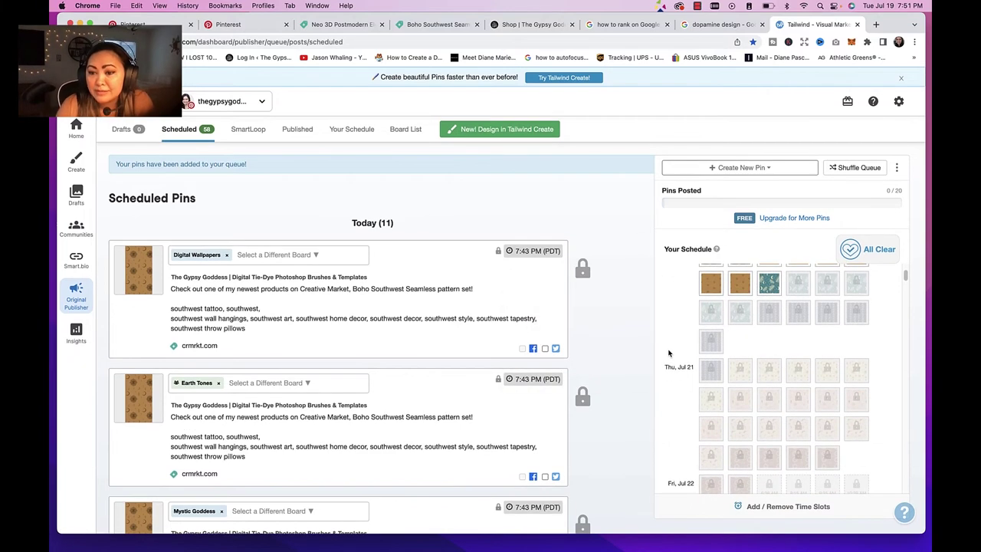
pyautogui.scroll(-2, 669, 353)
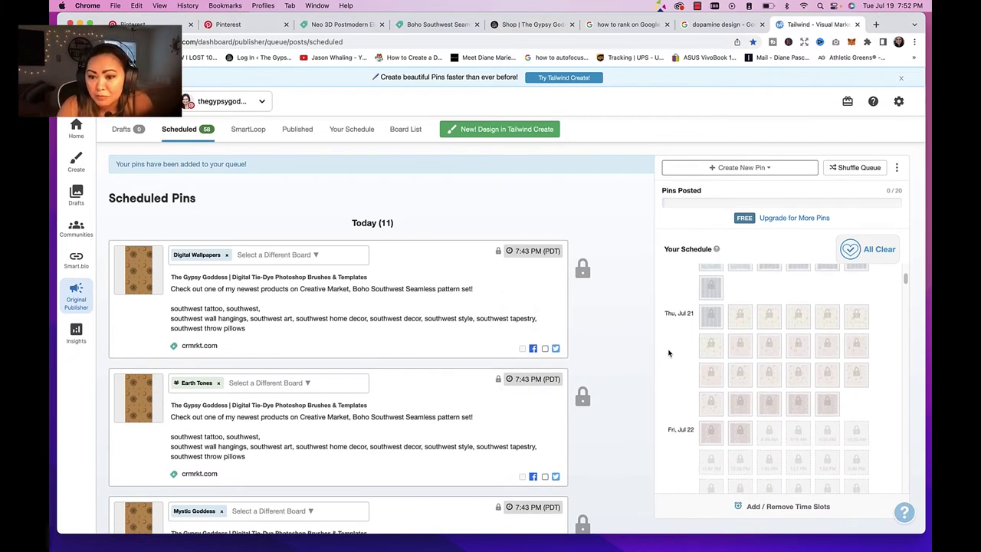
pyautogui.scroll(-4, 668, 352)
pyautogui.moveTo(709, 327)
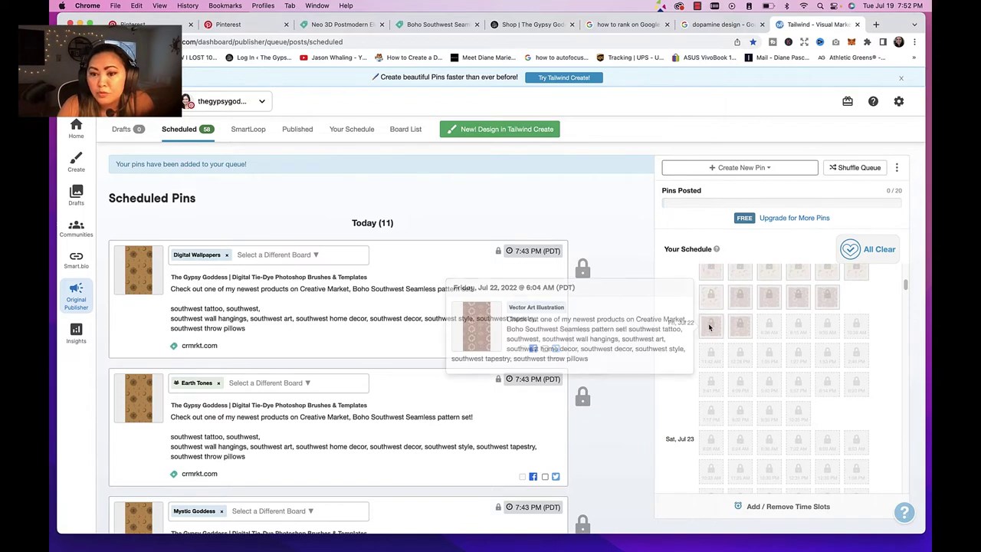
pyautogui.scroll(-7, 758, 425)
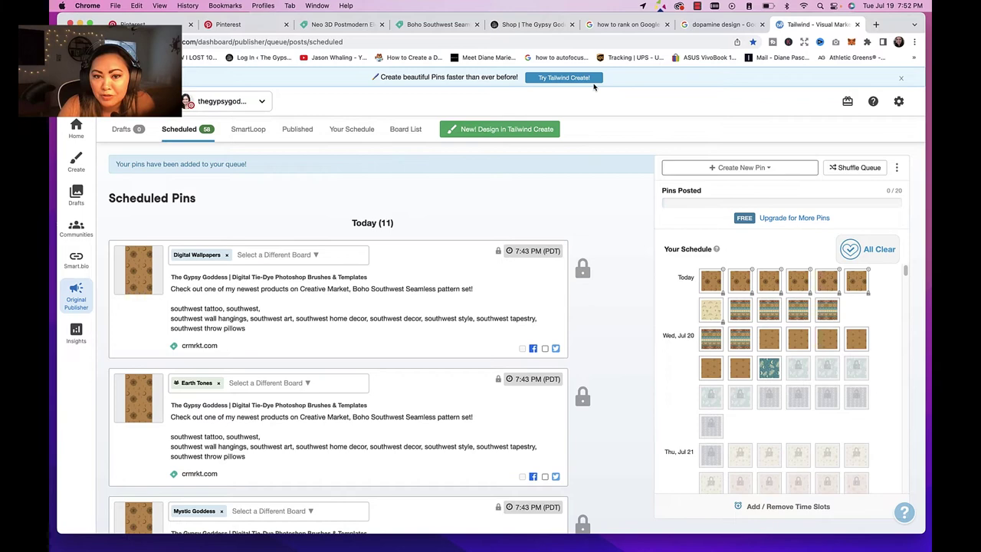
pyautogui.scroll(-4, 612, 325)
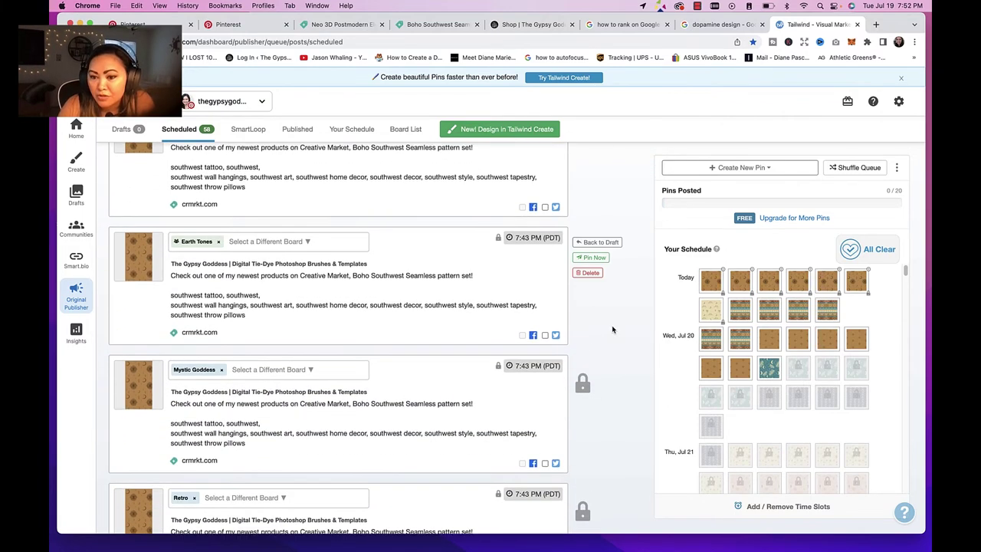
pyautogui.moveTo(701, 370)
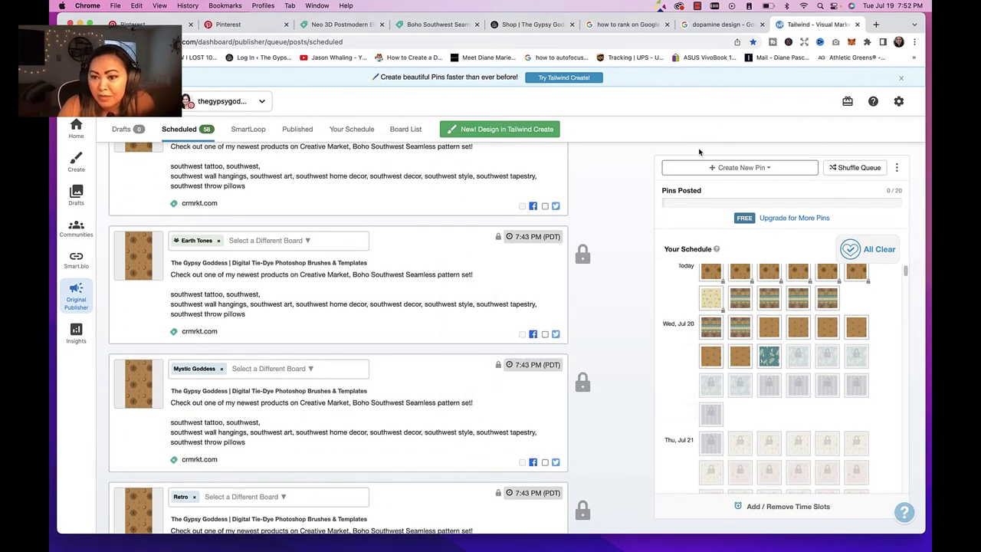
pyautogui.moveTo(496, 277)
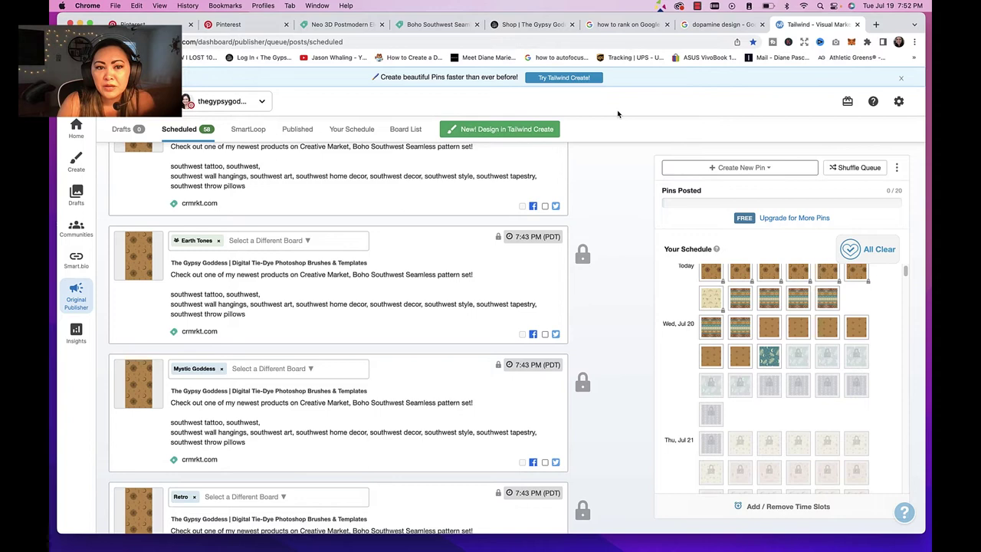
pyautogui.scroll(1, 740, 276)
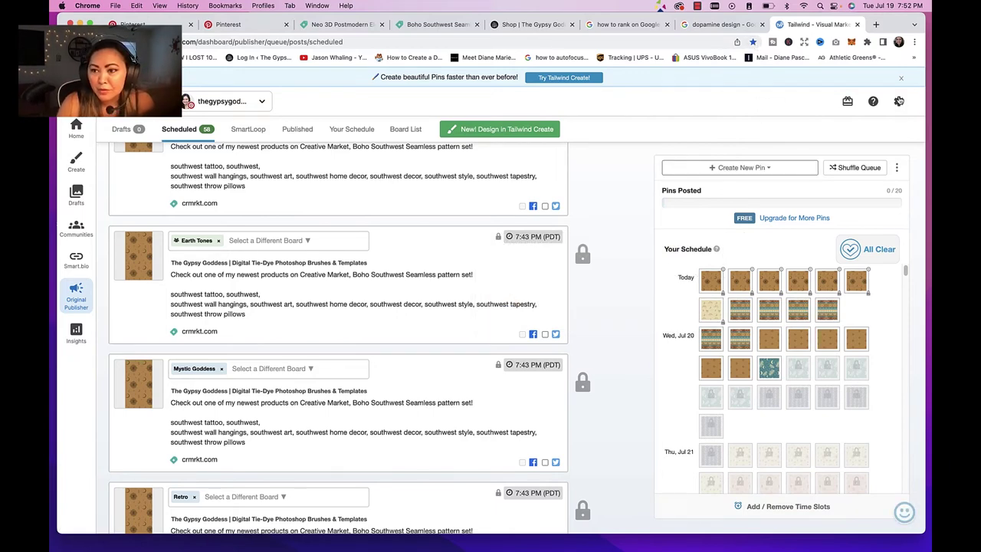
pyautogui.click(795, 218)
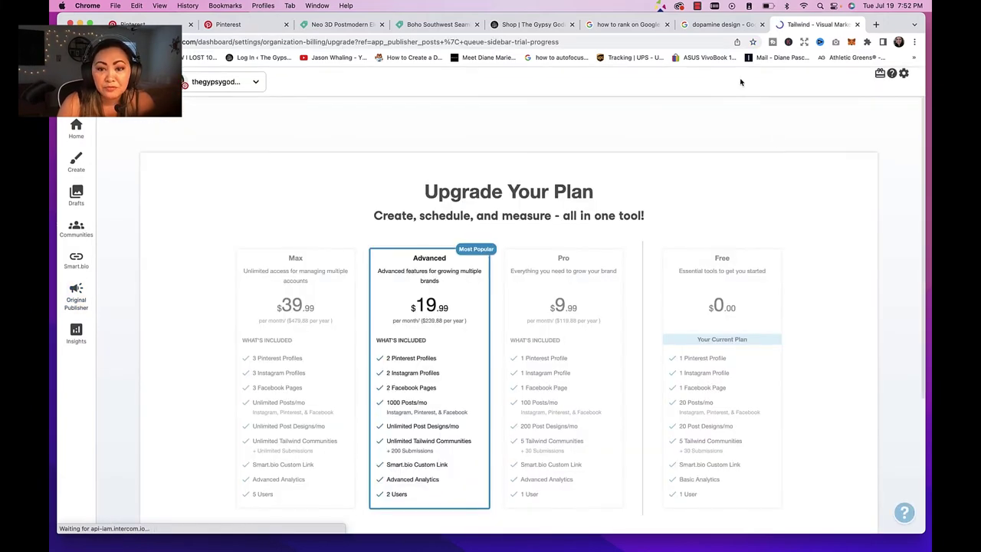
# - Scroll down to compare the Max $39.99, Advanced $19.99, Pro $9.99 and Free plans
pyautogui.scroll(-5, 628, 184)
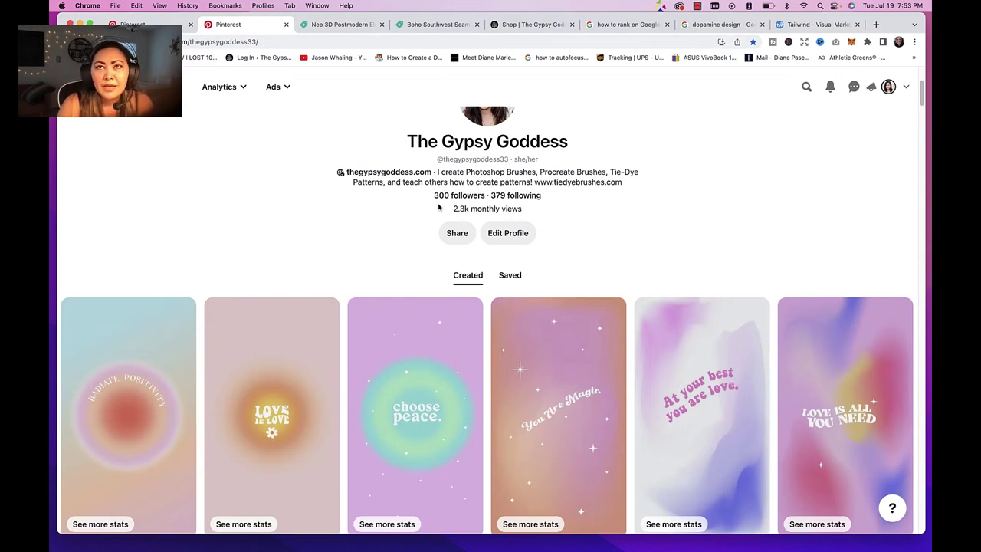
# - Highlight the '379 following' stat and scroll through the created pins' view counts
pyautogui.moveTo(541, 196); pyautogui.dragTo(486, 196)
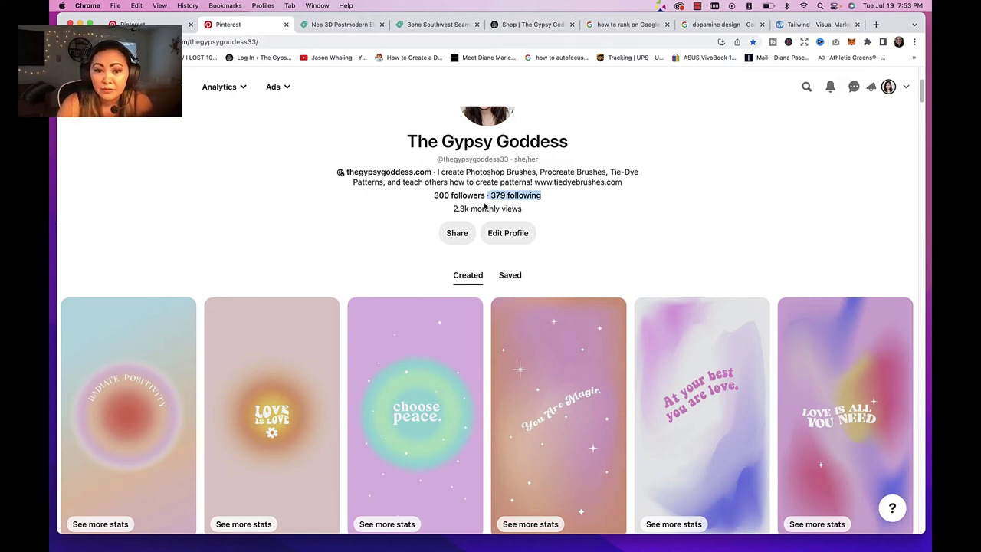
pyautogui.scroll(-3, 713, 225)
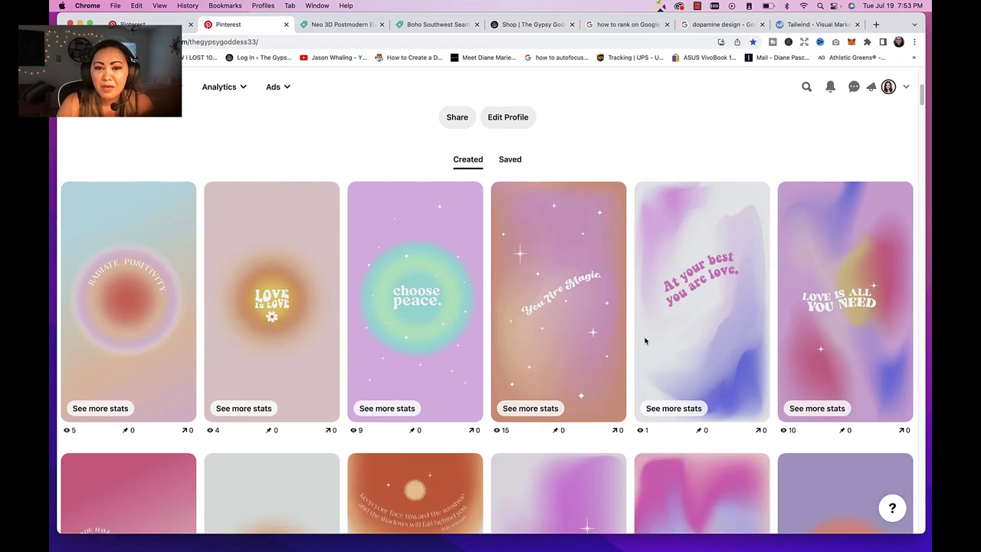
pyautogui.scroll(3, 637, 184)
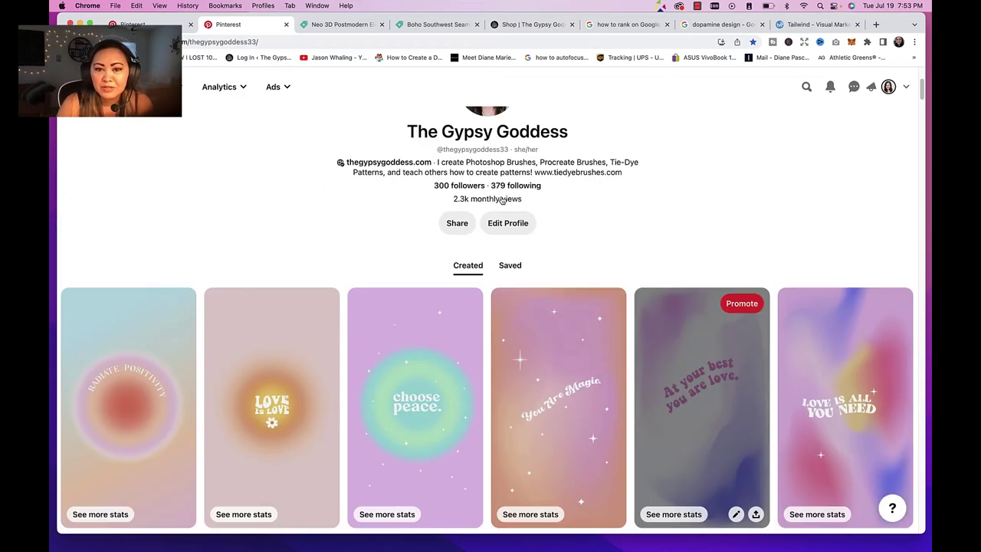
pyautogui.scroll(-2, 410, 193)
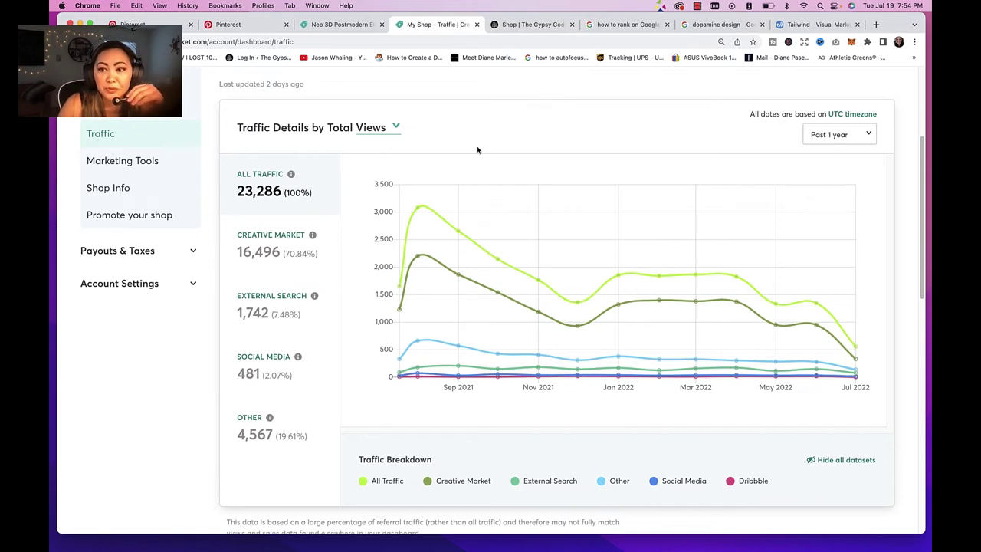
# - Scroll the Traffic Details chart showing 23,286 past-year views, 481 from social media
pyautogui.scroll(-2, 477, 150)
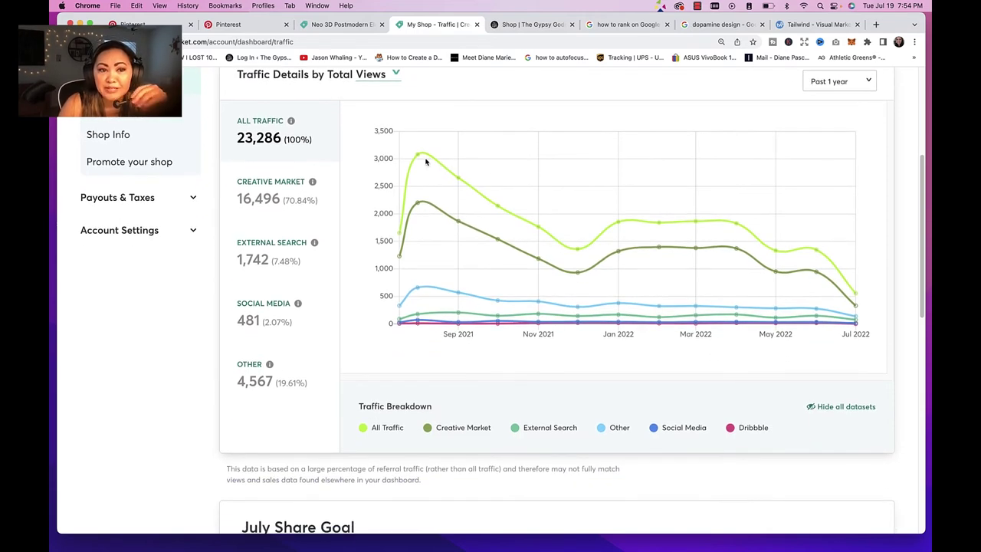
pyautogui.scroll(5, 426, 161)
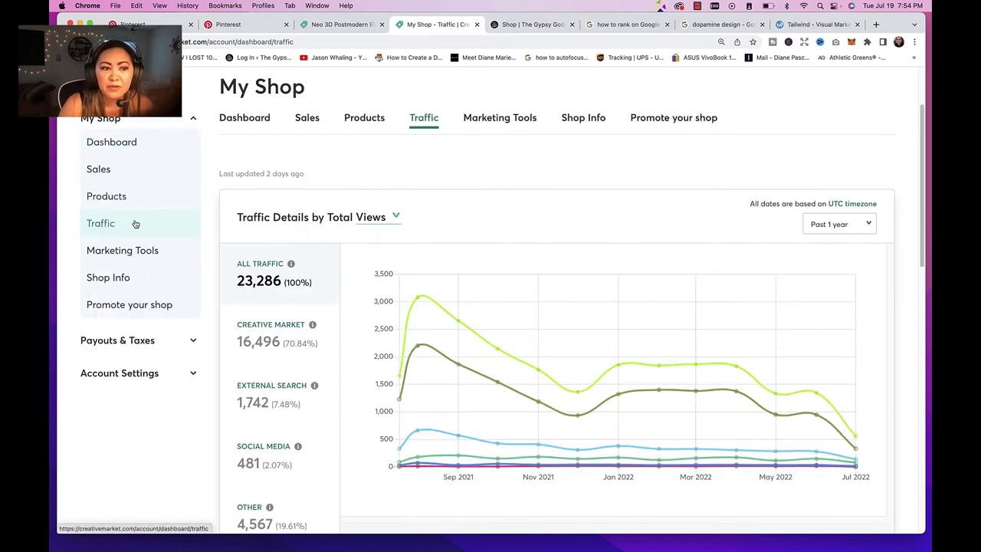
pyautogui.scroll(-3, 334, 208)
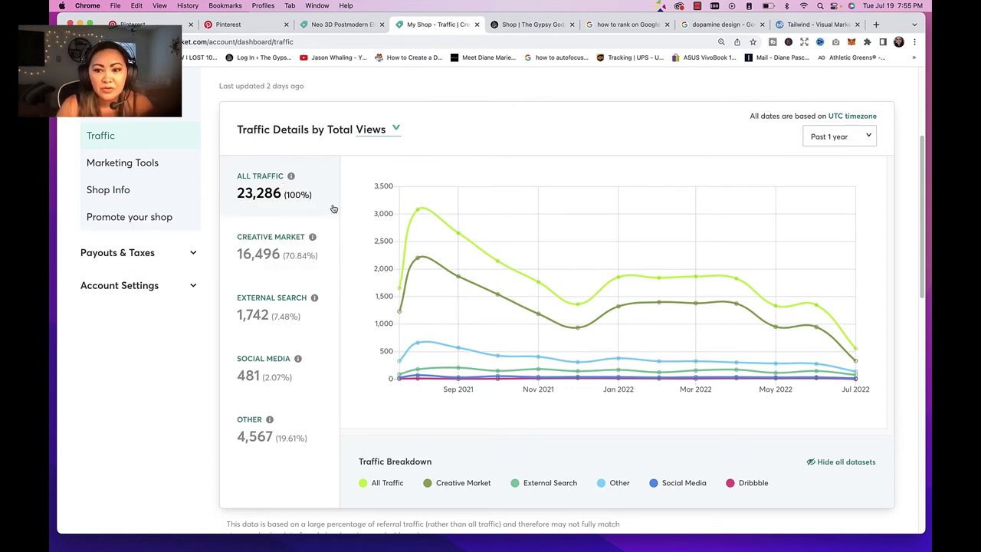
pyautogui.scroll(-3, 266, 411)
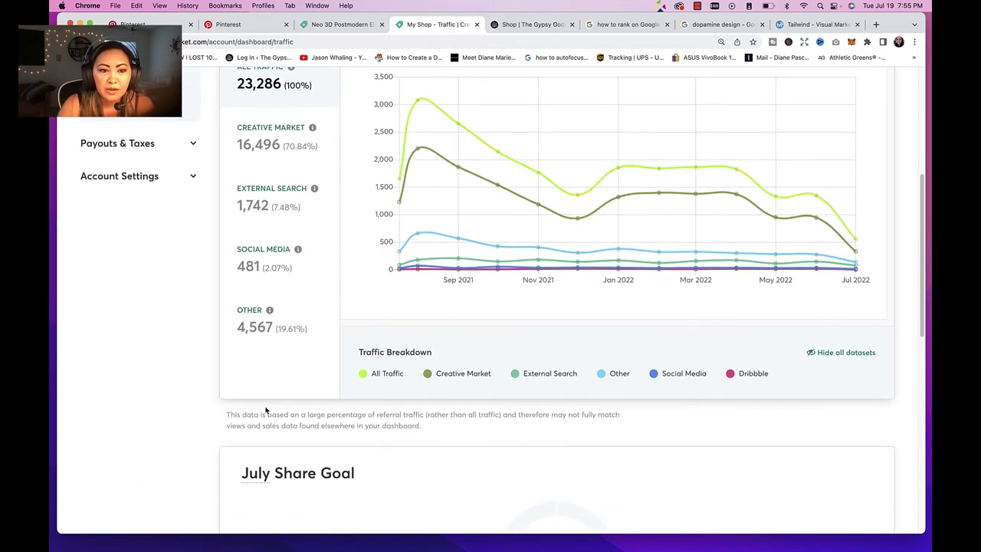
pyautogui.scroll(1, 275, 195)
pyautogui.scroll(1, 238, 168)
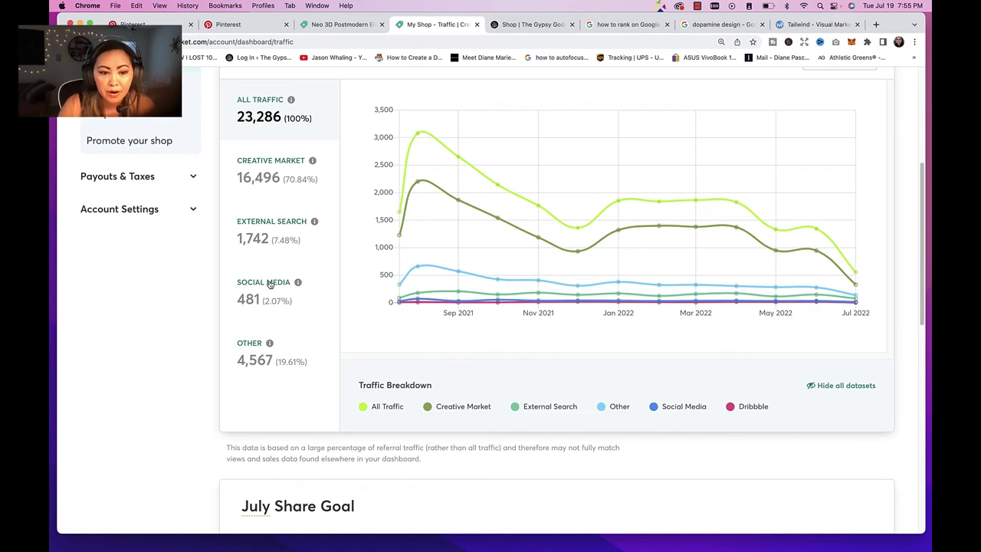
pyautogui.moveTo(270, 346)
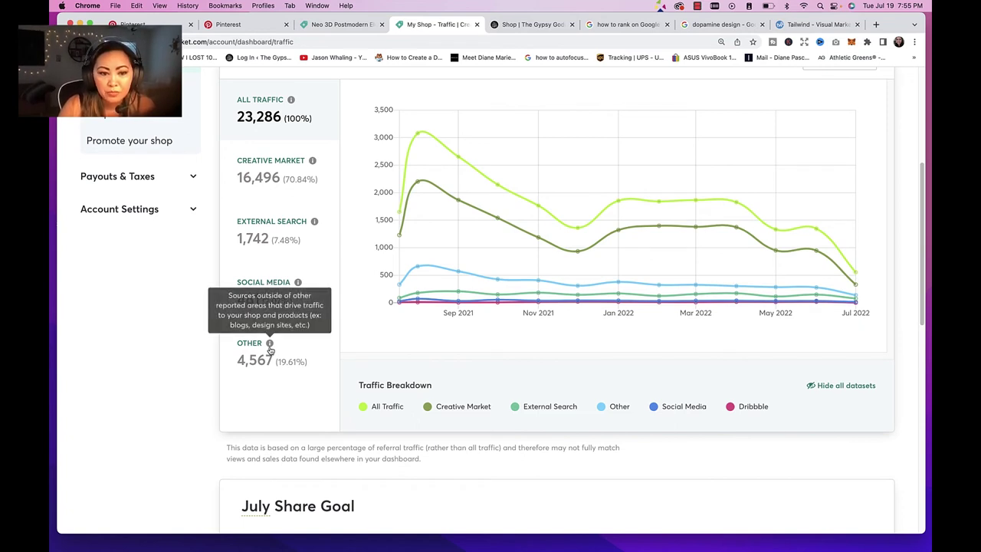
pyautogui.scroll(-3, 277, 364)
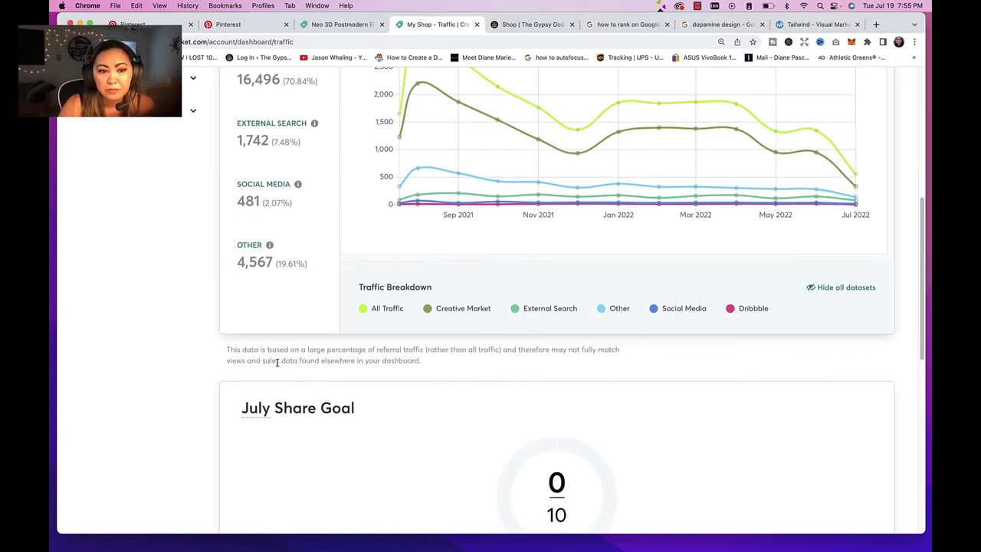
pyautogui.scroll(-3, 277, 364)
pyautogui.scroll(5, 411, 155)
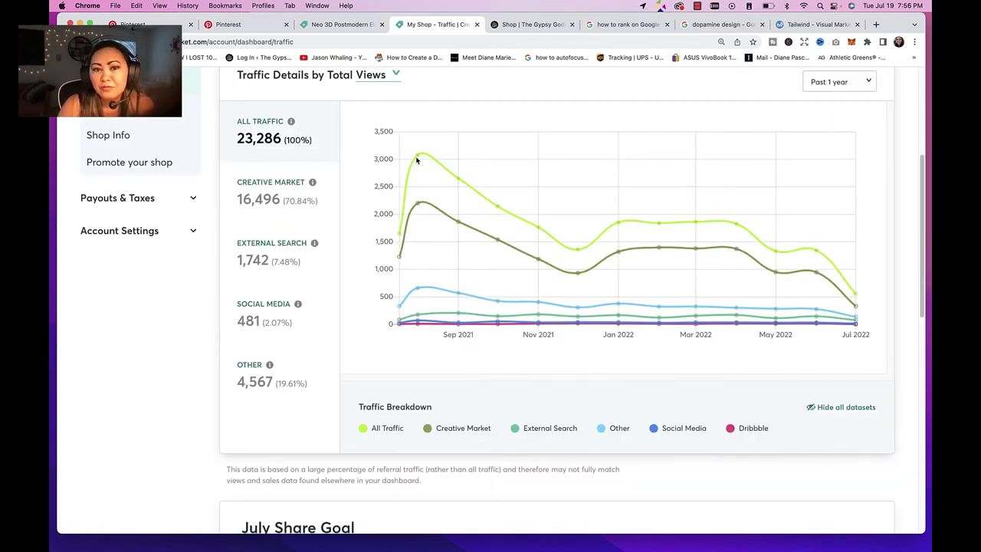
pyautogui.moveTo(417, 158)
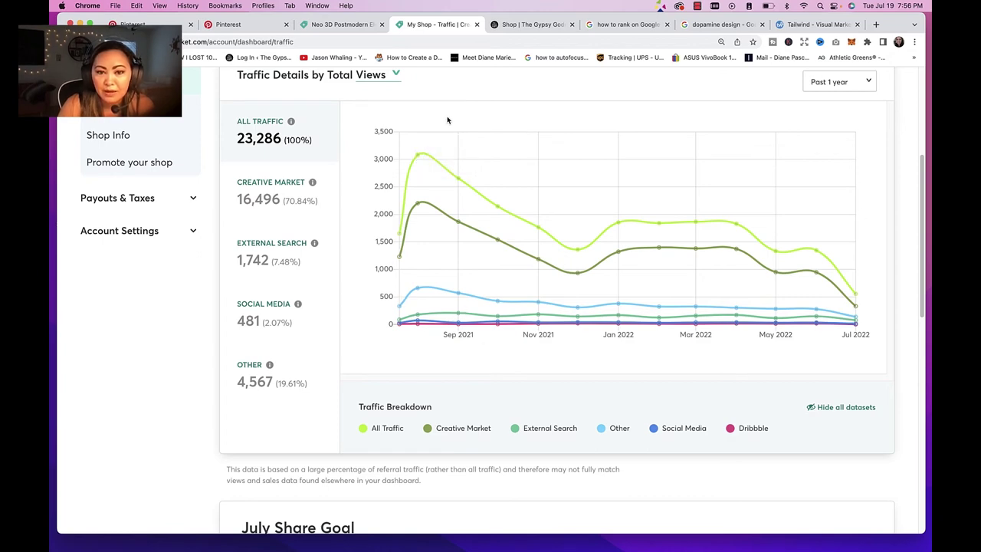
pyautogui.scroll(-1, 420, 123)
pyautogui.scroll(3, 420, 120)
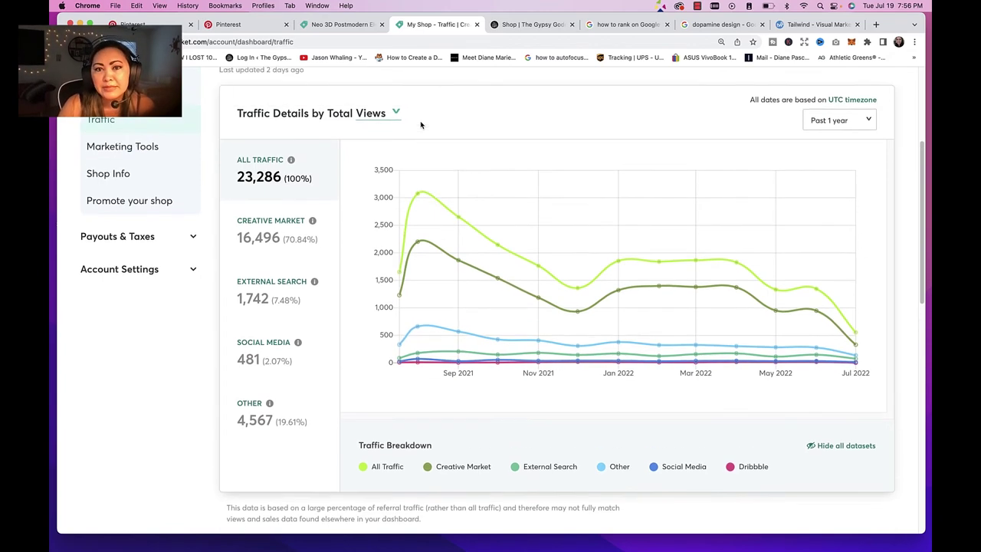
pyautogui.click(603, 29)
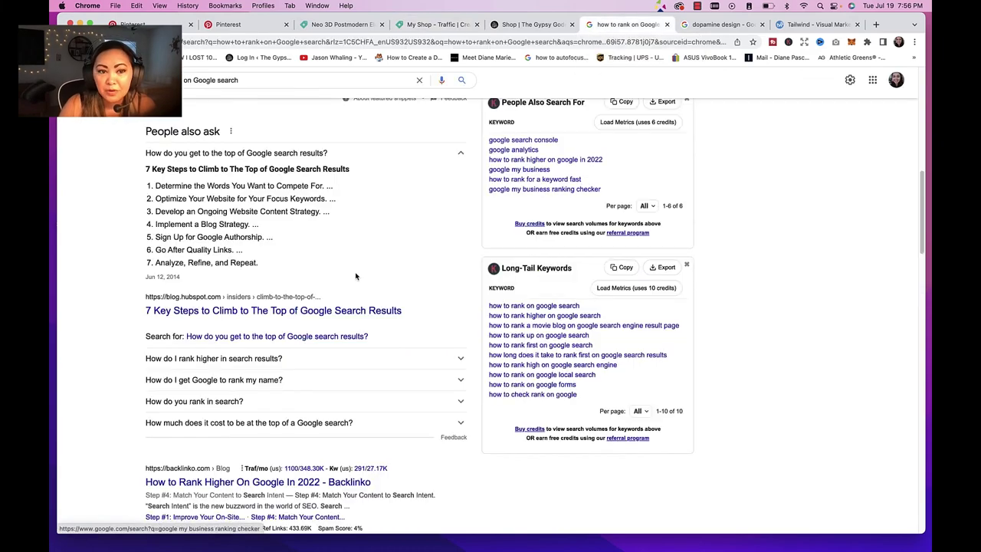
pyautogui.scroll(1, 355, 276)
pyautogui.scroll(-2, 355, 276)
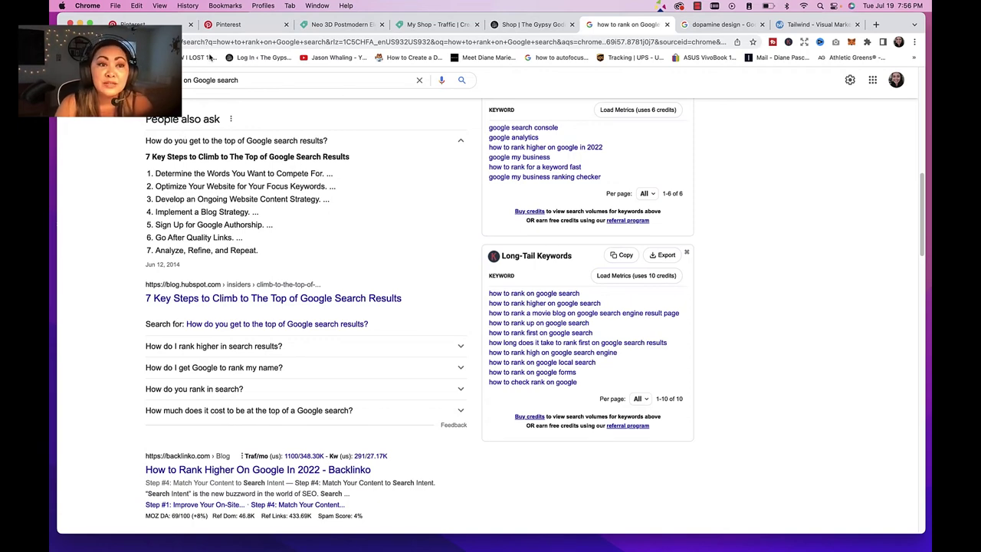
pyautogui.click(175, 23)
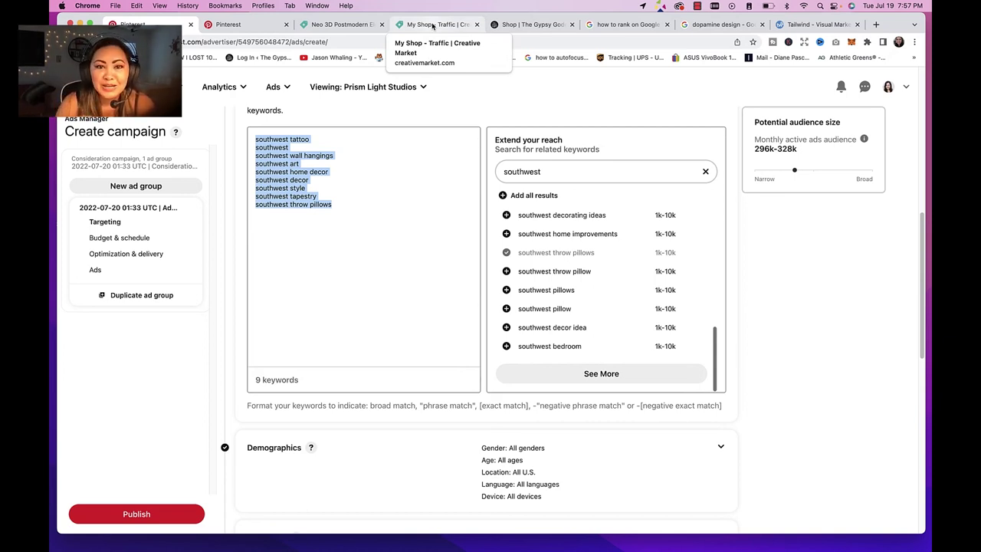
pyautogui.click(617, 25)
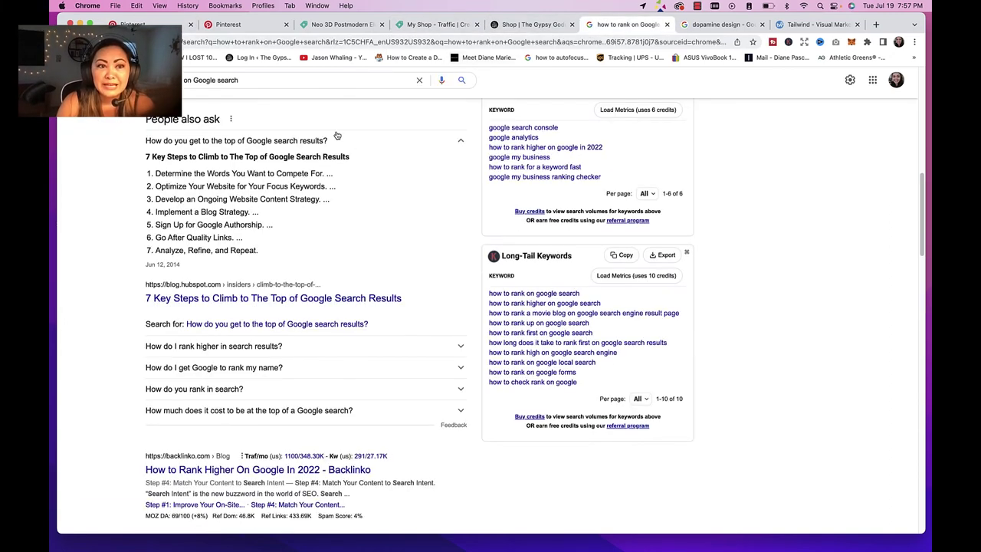
pyautogui.doubleClick(265, 80)
pyautogui.press('super+a')
# - Search Google for 'digital tie dye' and collapse the first video's key moments list
pyautogui.write('digital ti')
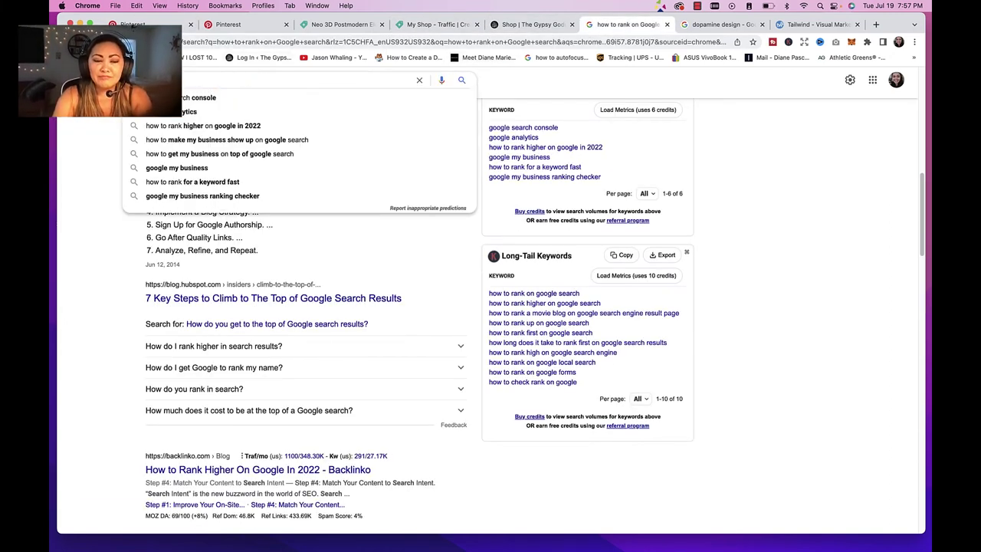
pyautogui.write('e dye')
pyautogui.press('Return')
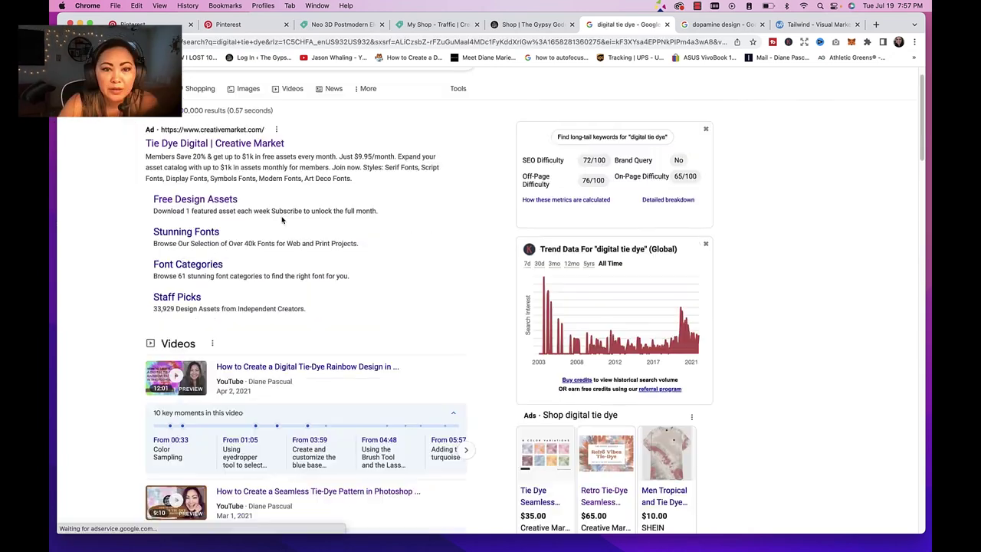
pyautogui.scroll(-3, 282, 220)
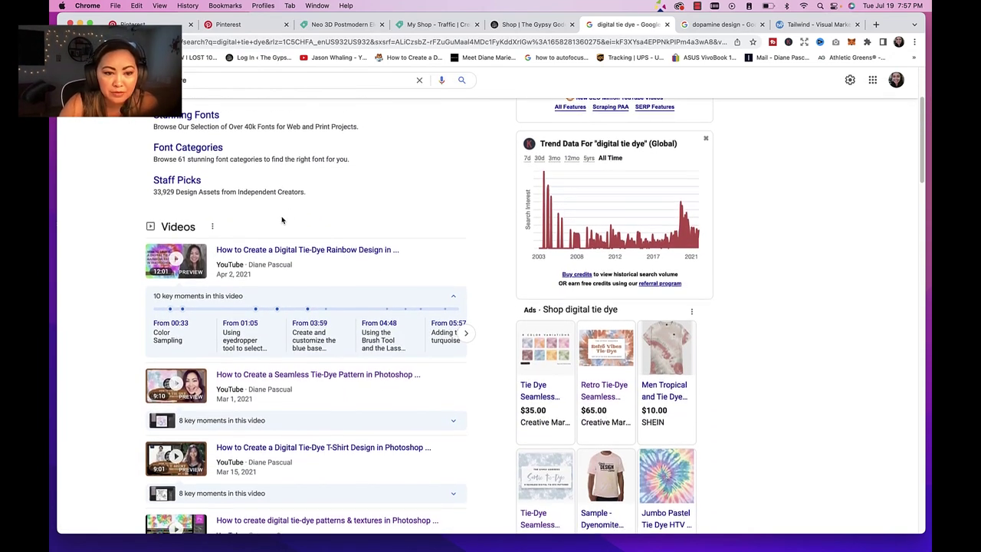
pyautogui.scroll(-1, 281, 220)
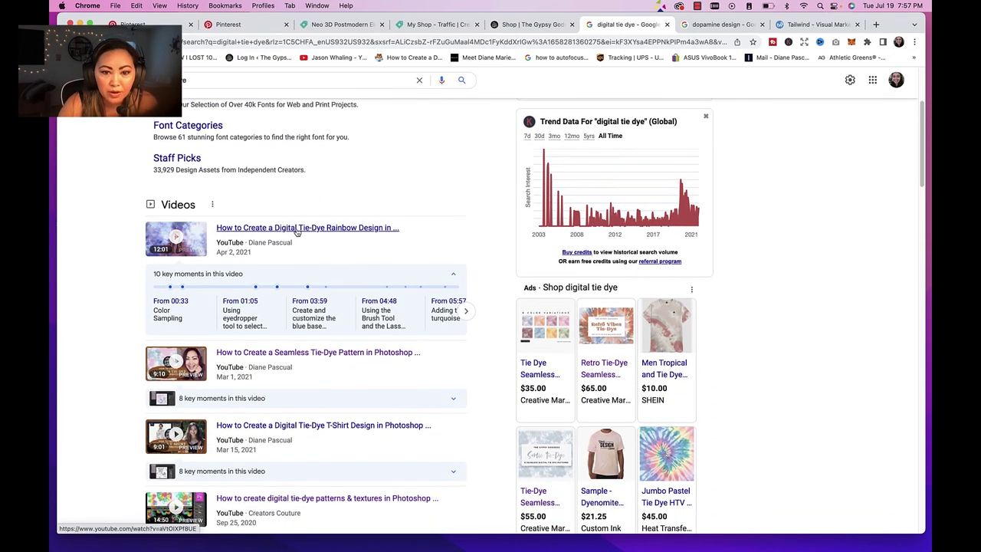
pyautogui.click(454, 277)
# - Scroll through the results down to related searches like 'digital tie dye generator' and 'shibori tie dye brushes'
pyautogui.scroll(-1, 290, 240)
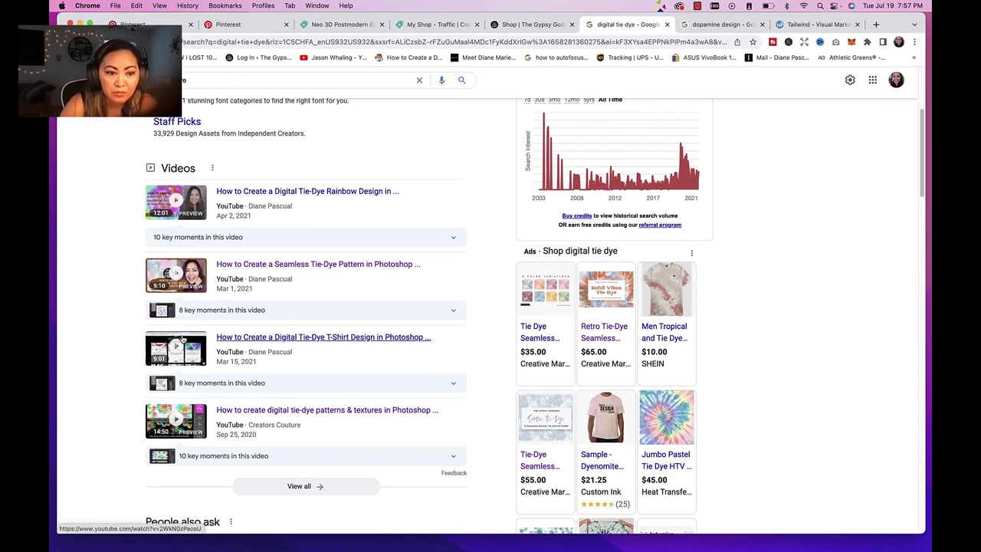
pyautogui.scroll(-1, 280, 181)
pyautogui.scroll(-4, 281, 181)
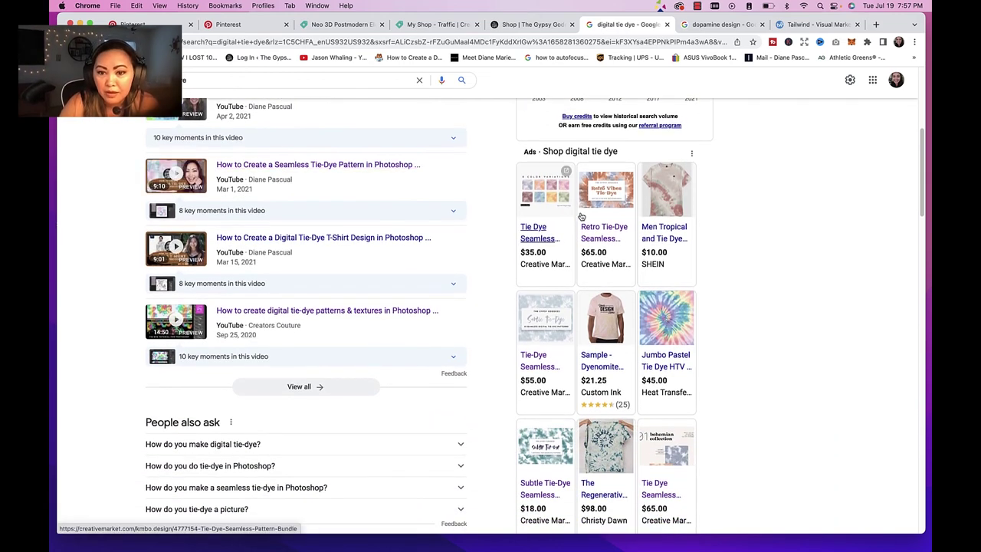
pyautogui.moveTo(597, 172)
pyautogui.scroll(2, 597, 211)
pyautogui.scroll(-1, 596, 210)
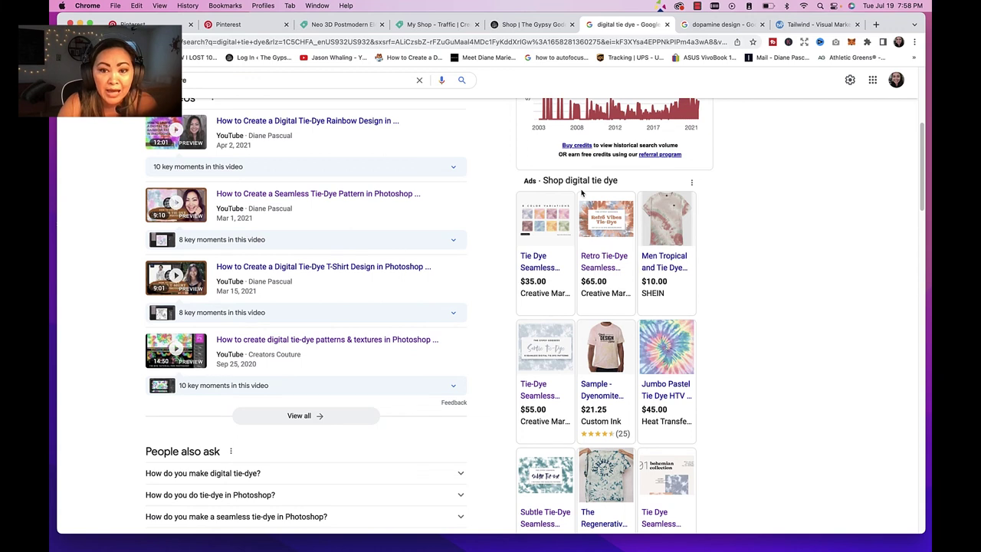
pyautogui.moveTo(604, 207)
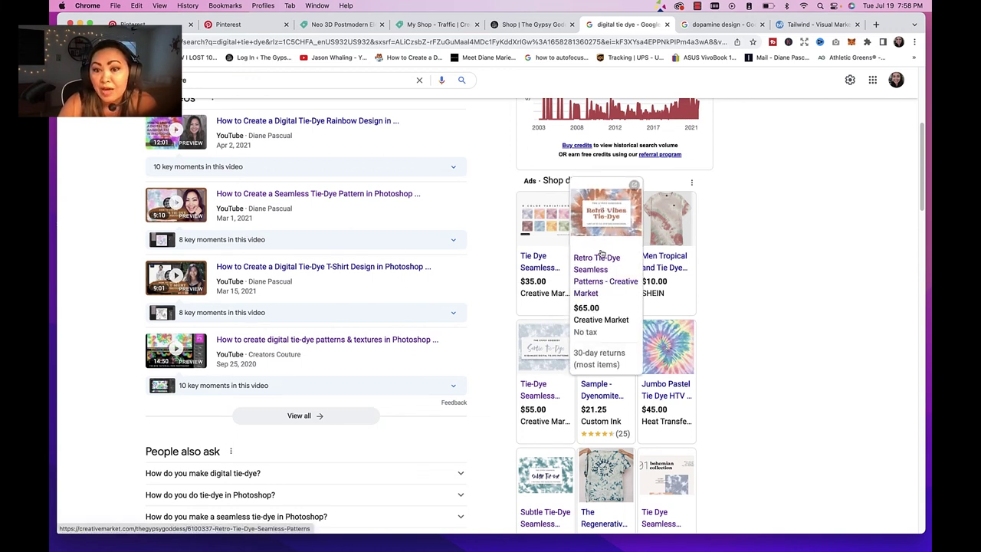
pyautogui.scroll(-1, 598, 259)
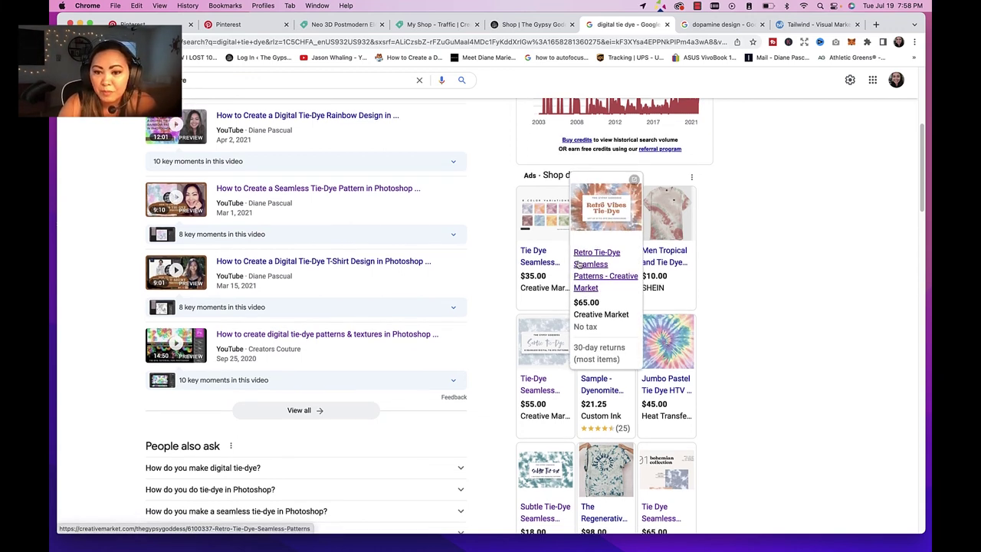
pyautogui.scroll(-3, 438, 336)
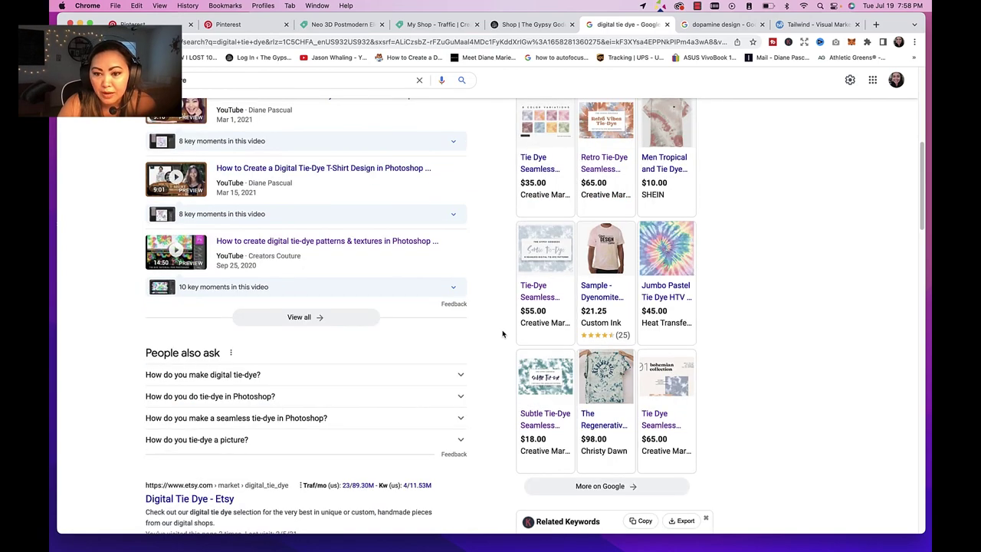
pyautogui.moveTo(534, 282)
pyautogui.scroll(-3, 542, 368)
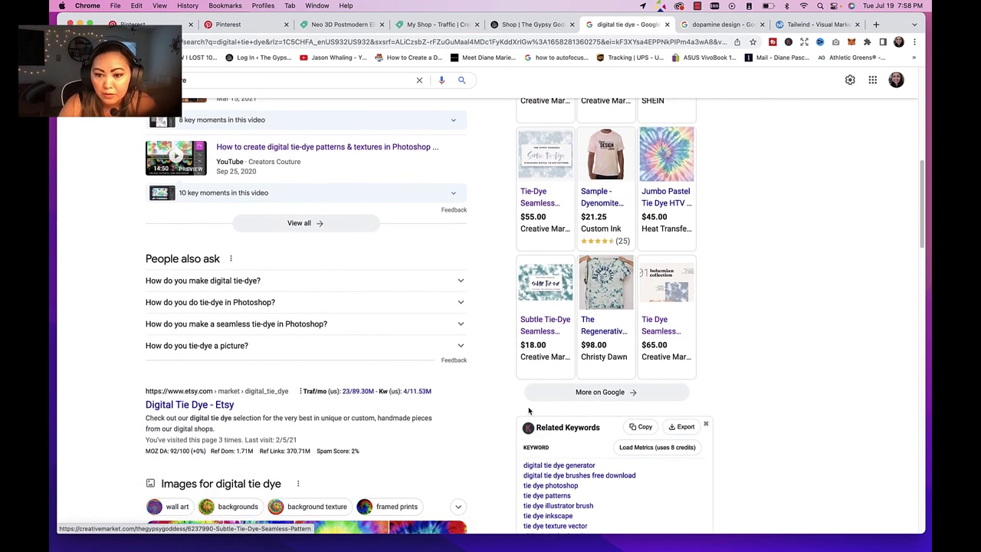
pyautogui.moveTo(542, 331)
pyautogui.scroll(-12, 542, 331)
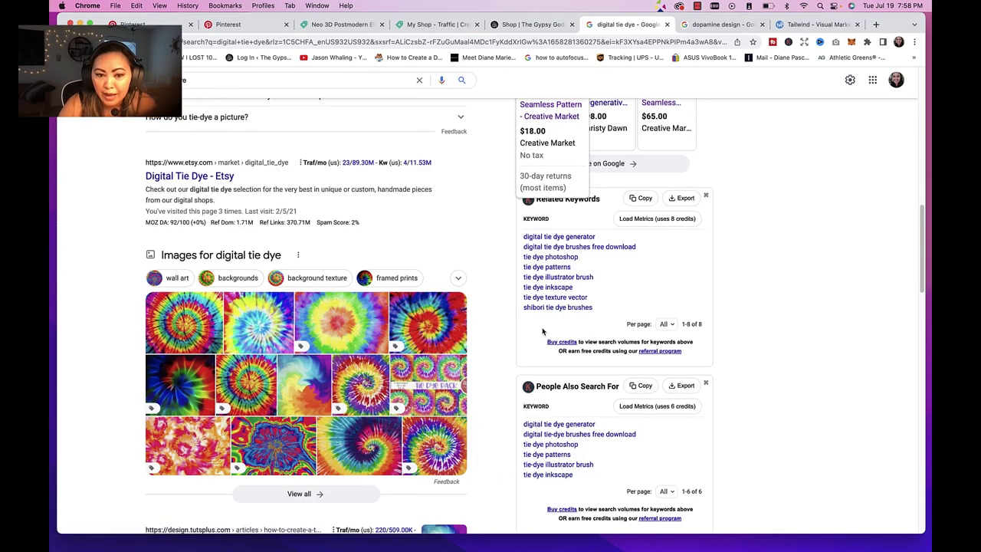
pyautogui.scroll(-9, 282, 327)
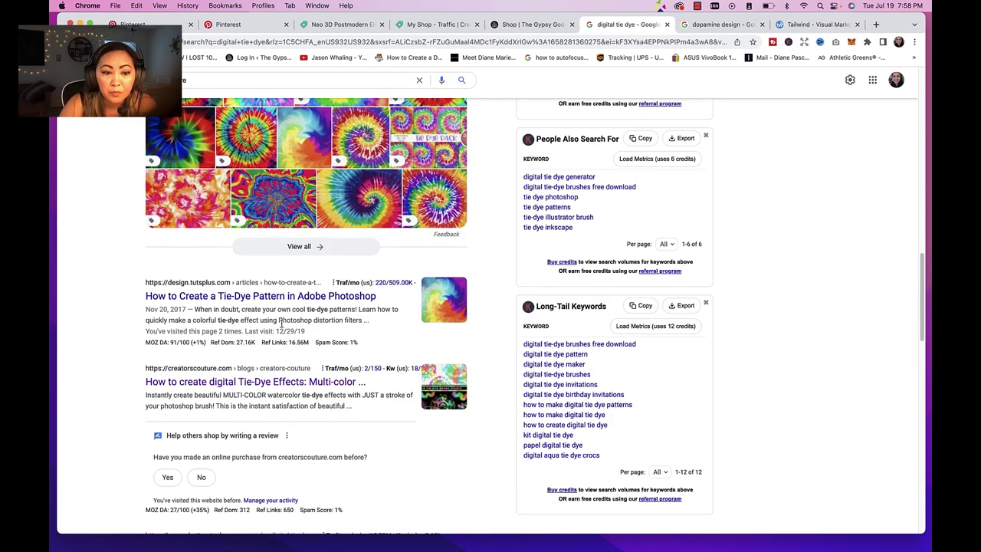
pyautogui.scroll(-14, 268, 251)
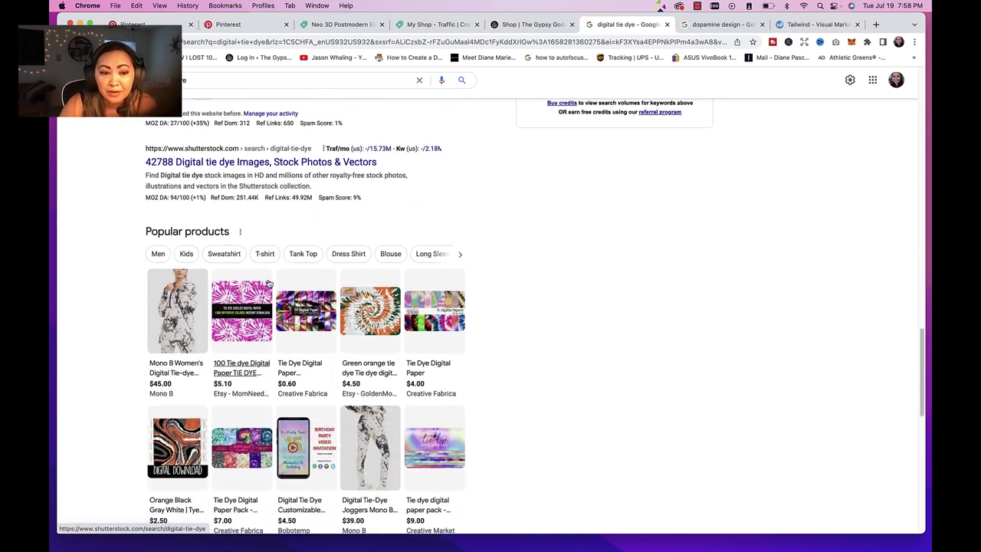
pyautogui.scroll(-3, 268, 280)
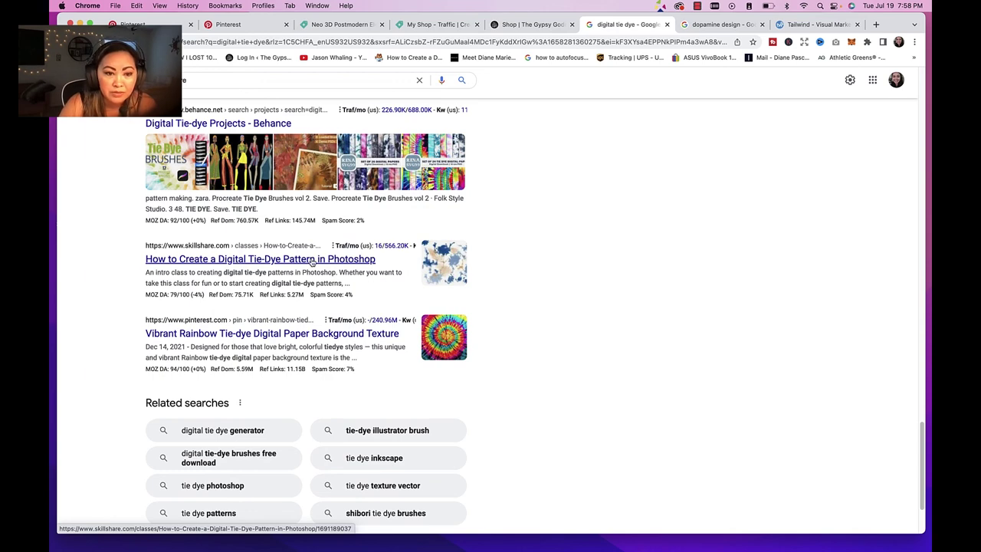
pyautogui.scroll(-3, 325, 314)
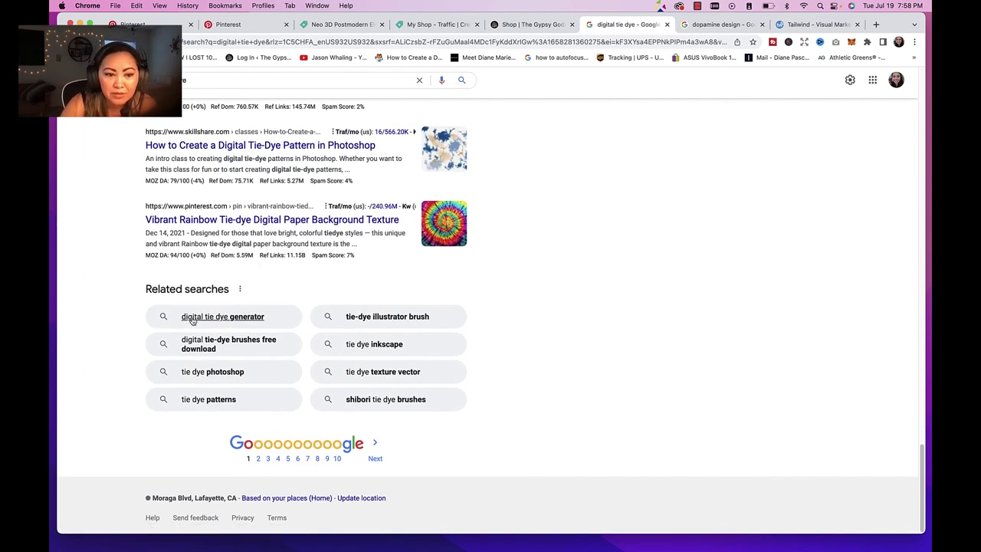
pyautogui.moveTo(145, 299); pyautogui.dragTo(315, 398)
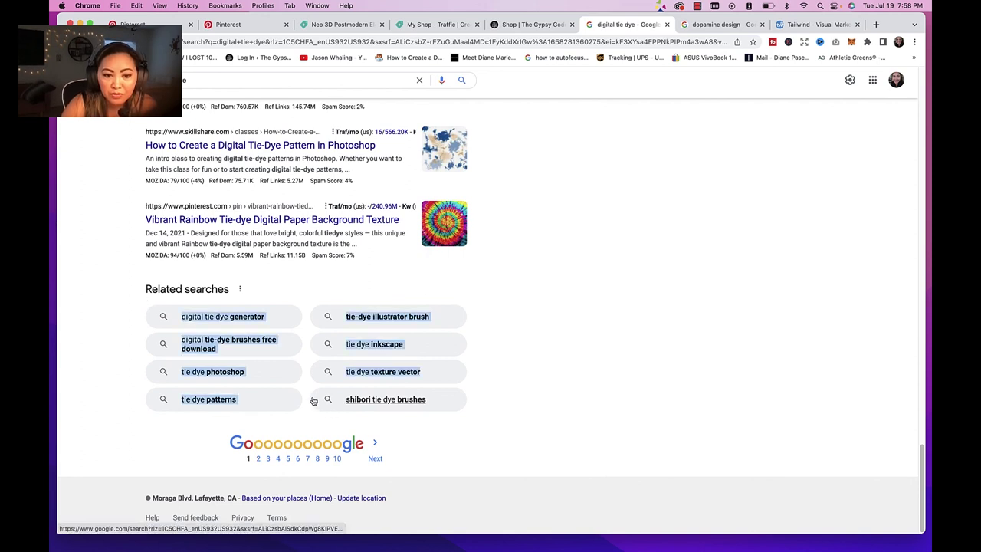
pyautogui.click(340, 288)
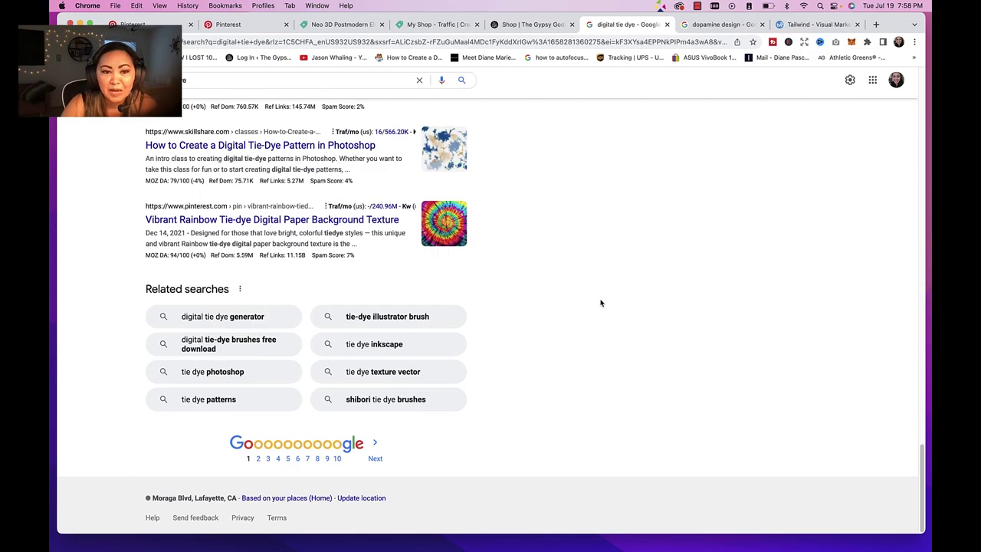
pyautogui.scroll(15, 601, 302)
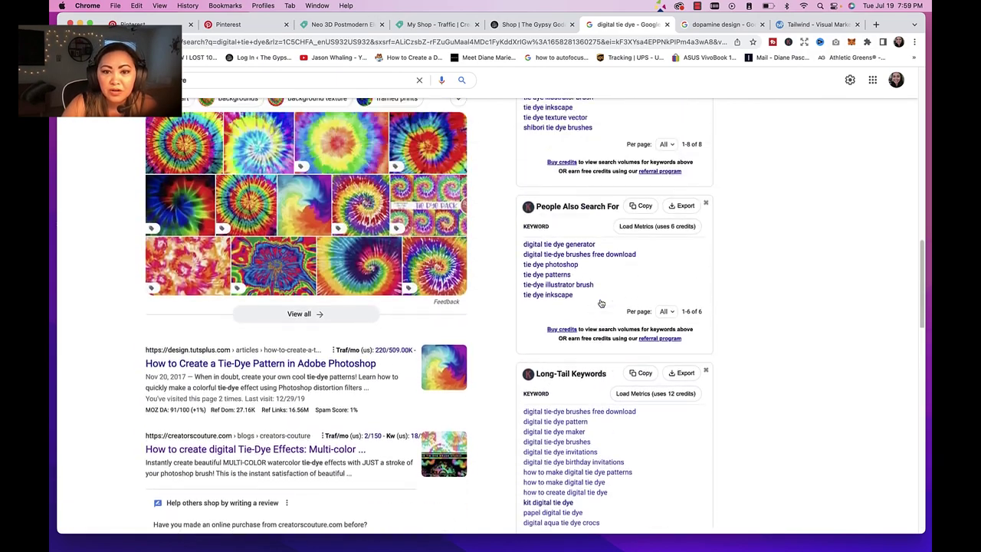
pyautogui.scroll(15, 600, 303)
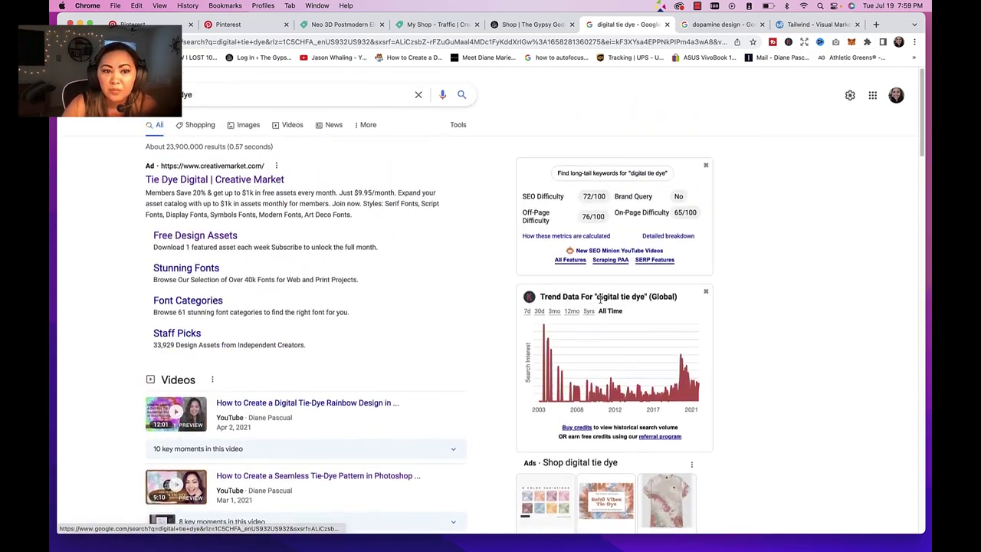
pyautogui.scroll(-15, 388, 325)
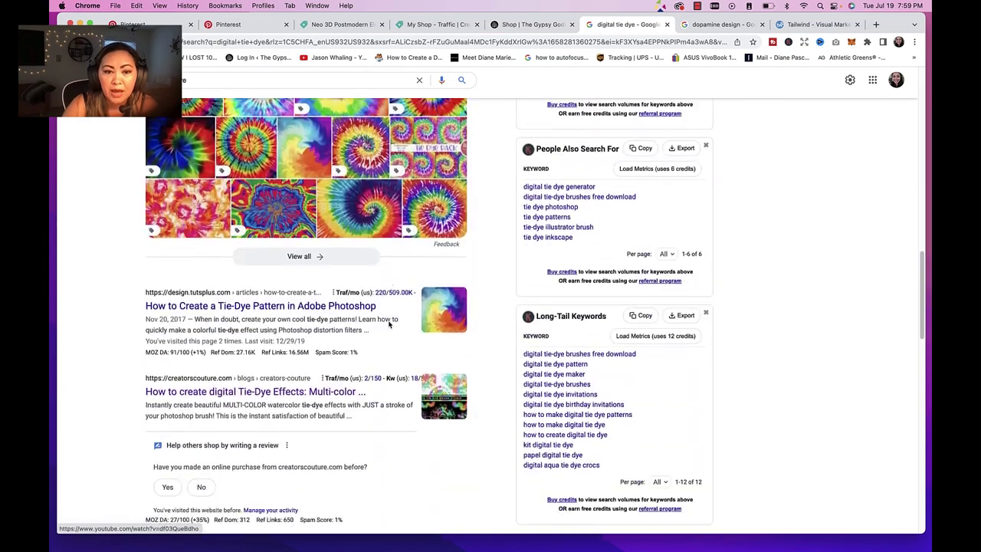
pyautogui.scroll(-10, 389, 325)
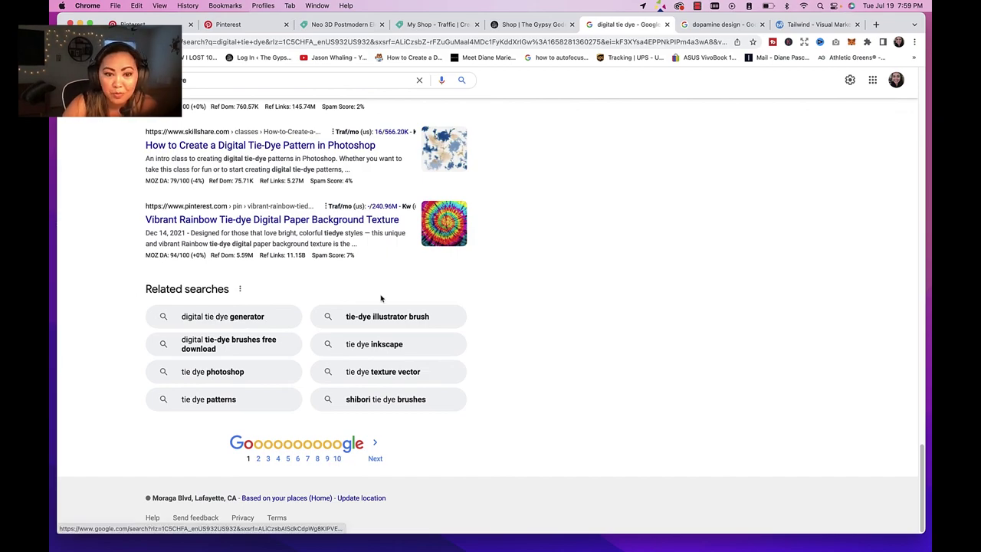
pyautogui.scroll(15, 381, 299)
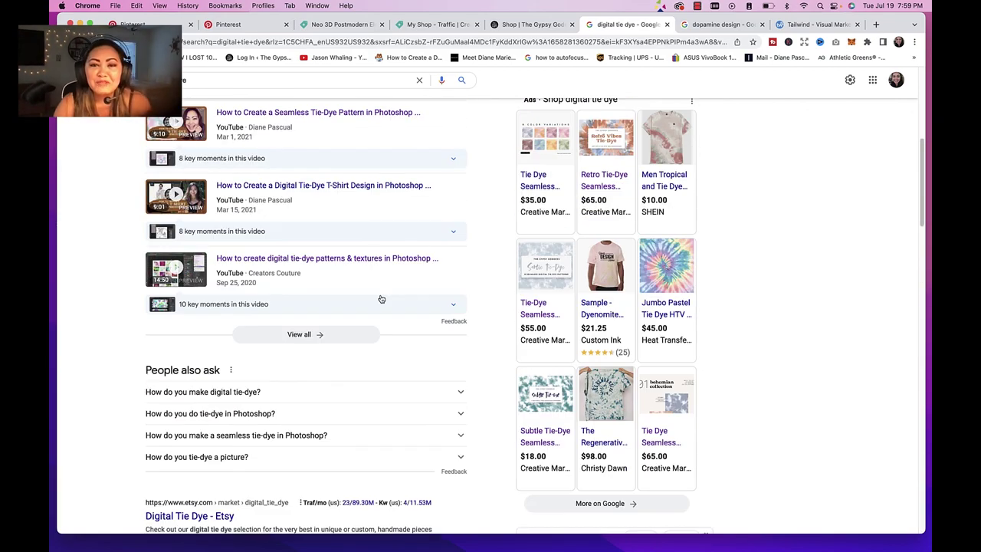
pyautogui.scroll(5, 381, 298)
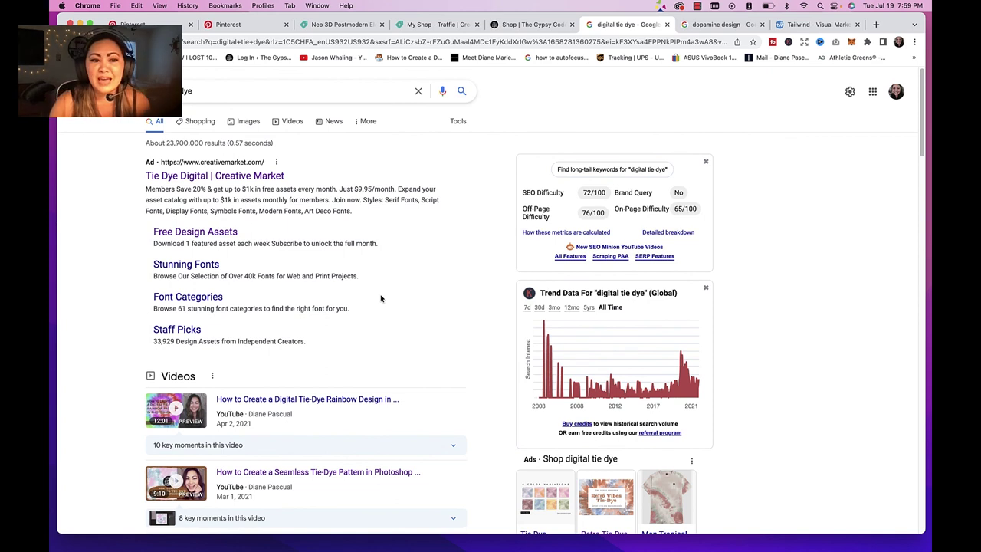